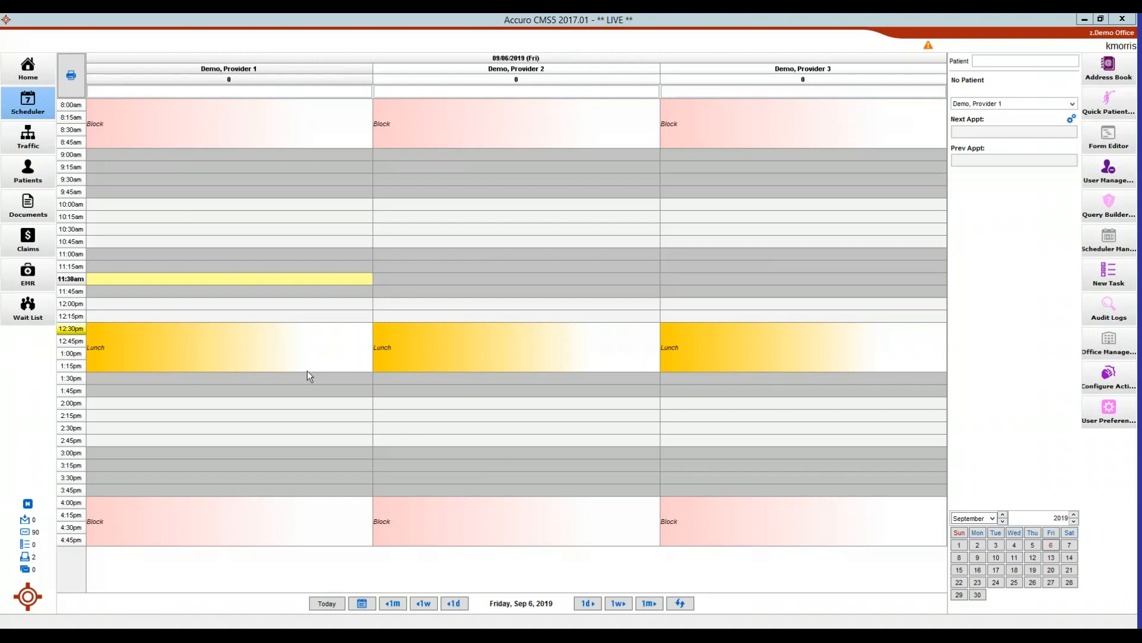
left_click(803, 415)
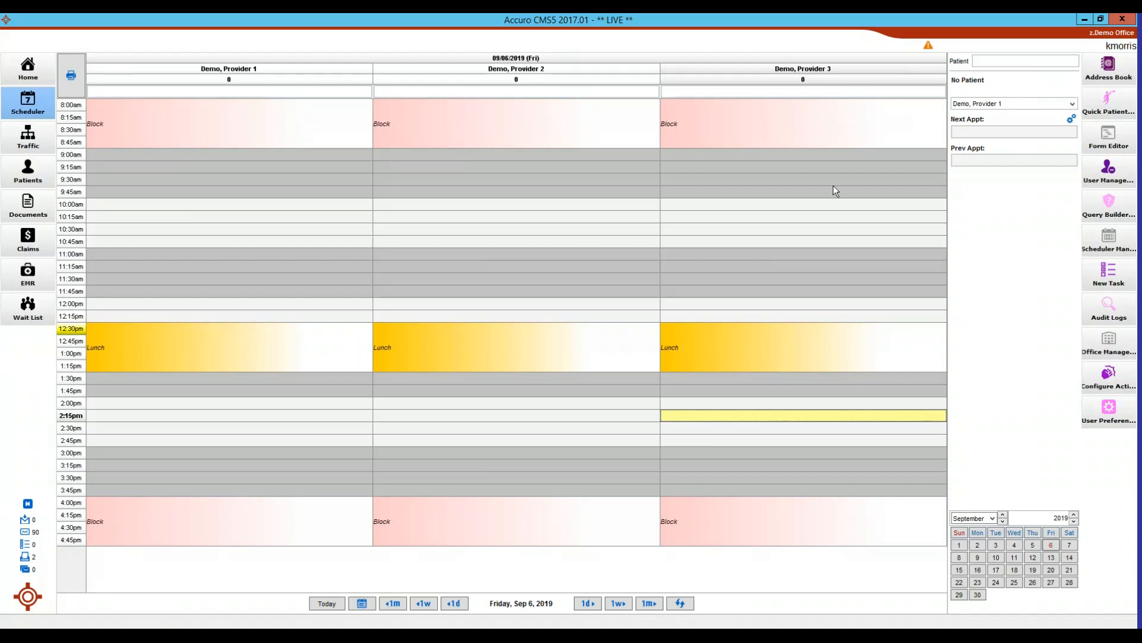
left_click(643, 291)
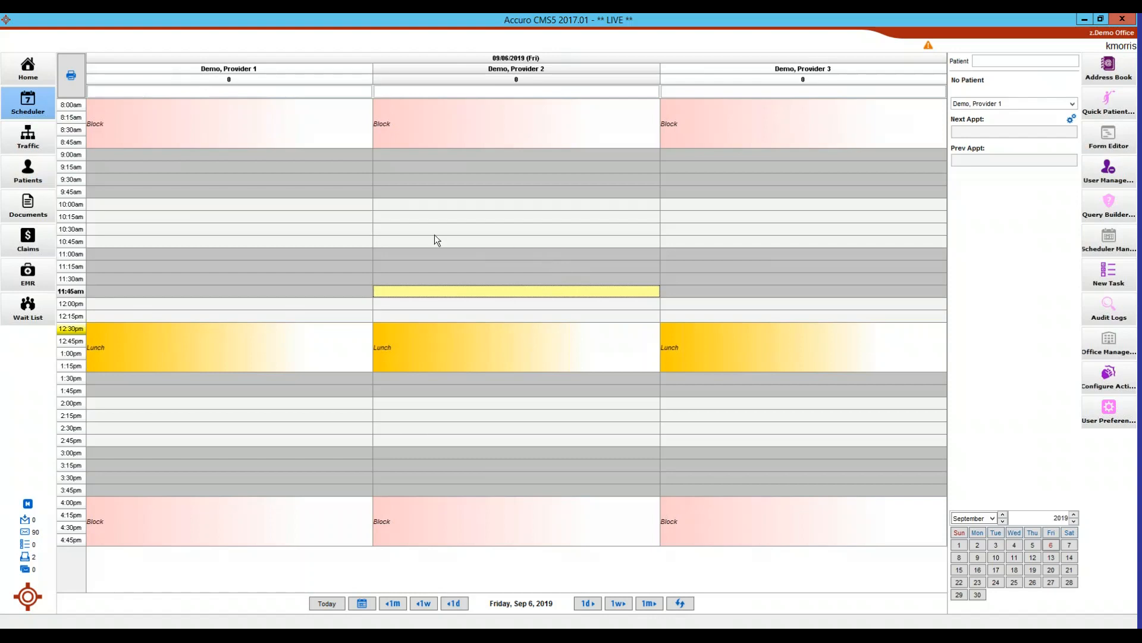
left_click(316, 202)
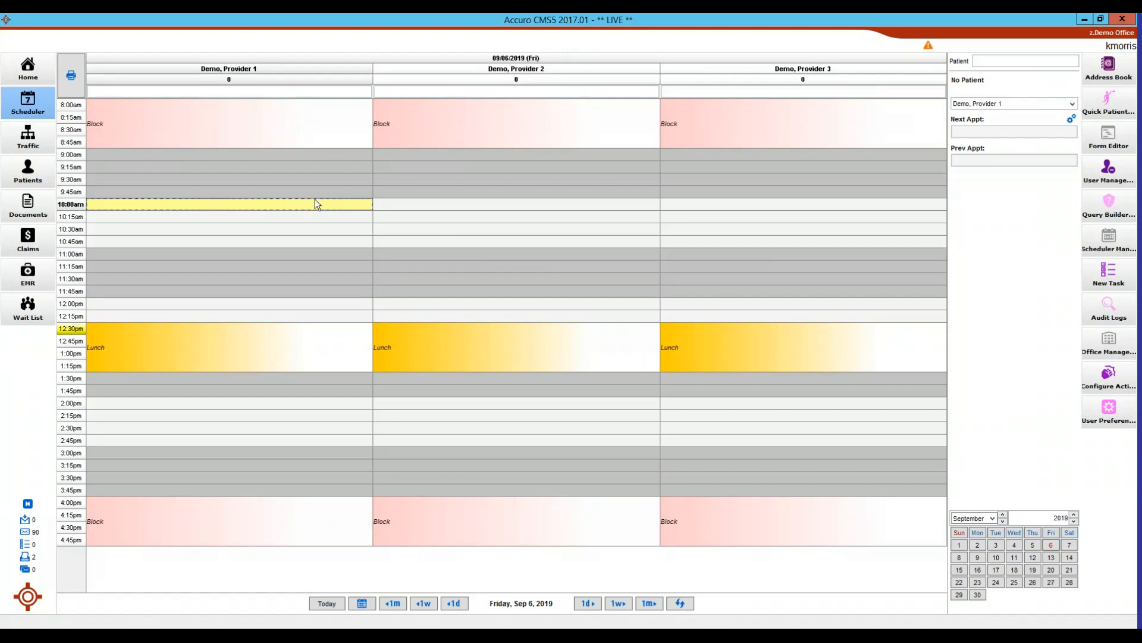
Apply the Block suggestion as a group to Demo, Provider 1's 1:30pm through 4:45pm slots on September 12, 2019.
left_click(1032, 559)
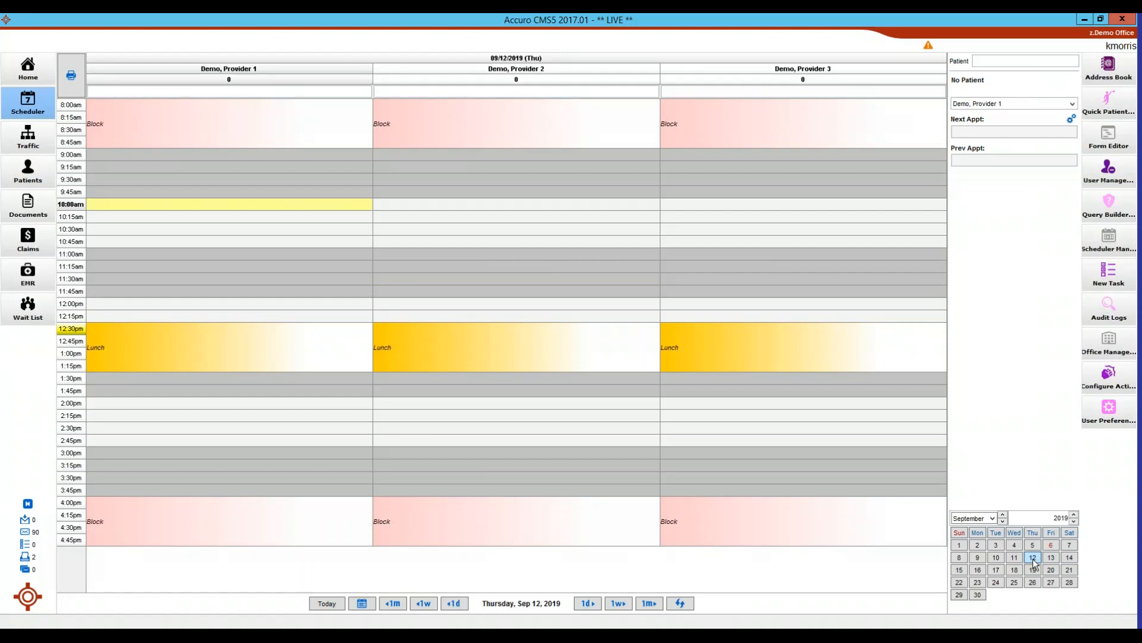
left_click(196, 378)
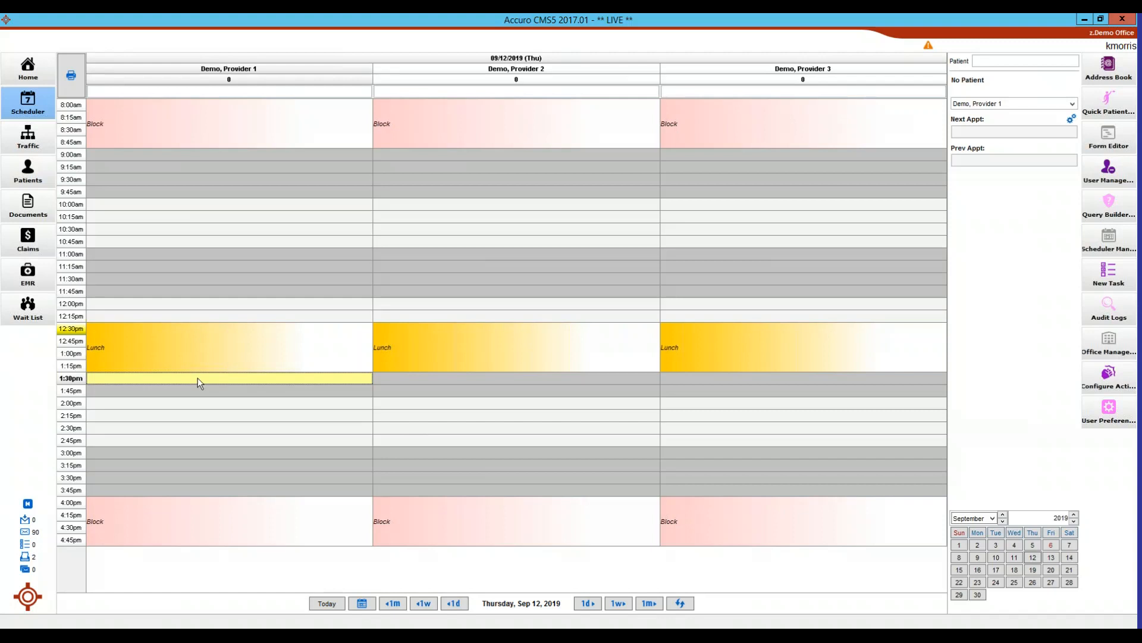
left_click_drag(198, 377, 203, 523)
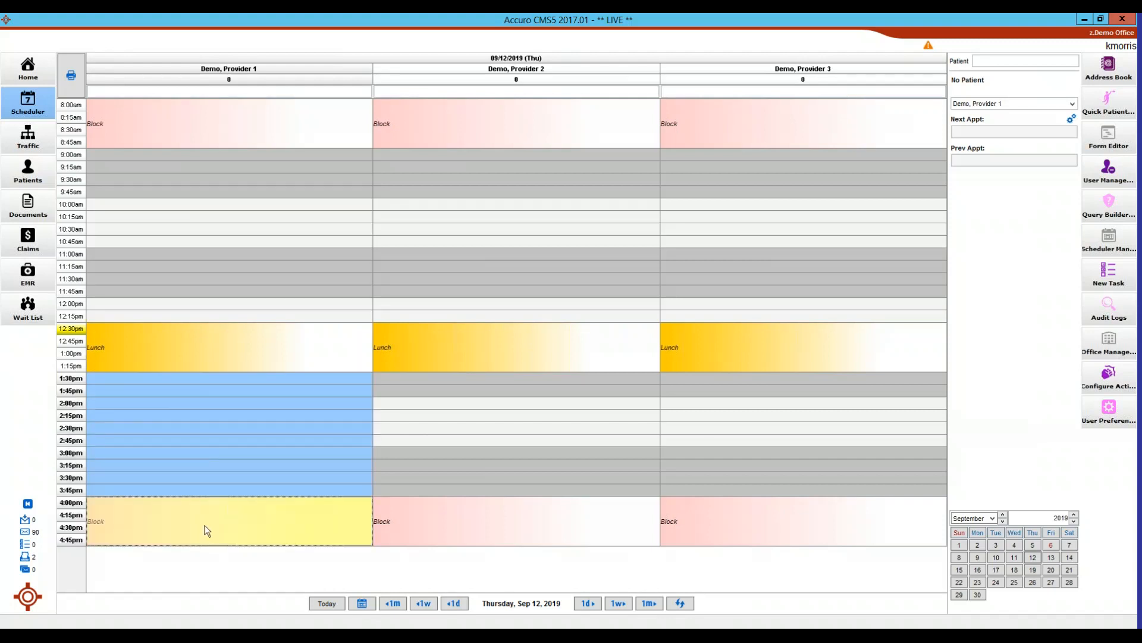
right_click(198, 438)
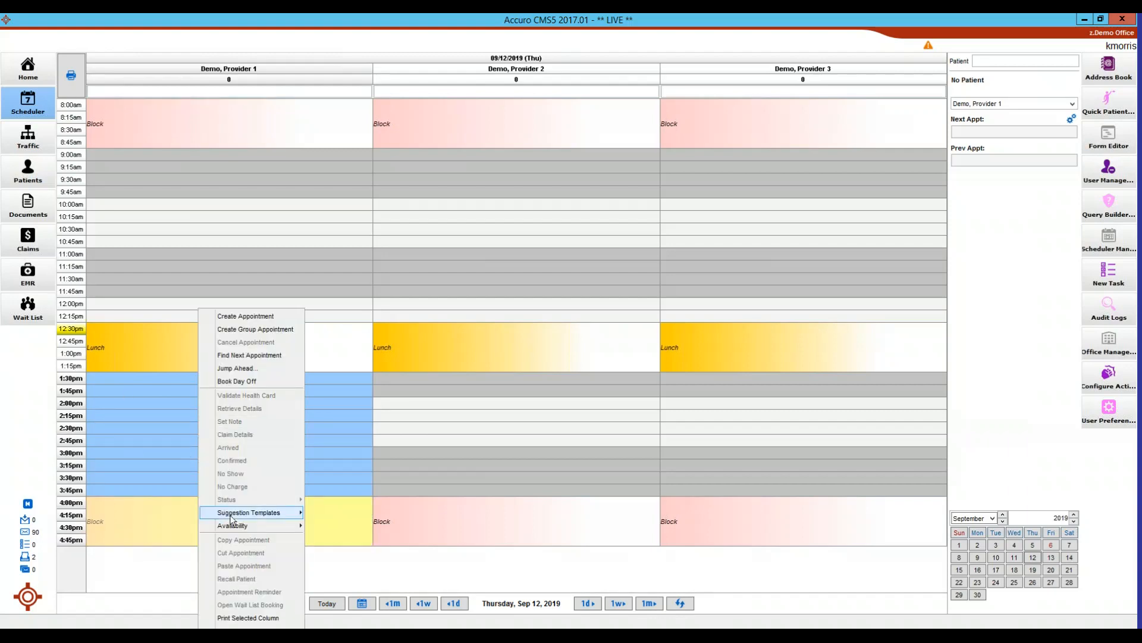
mouse_move(230, 515)
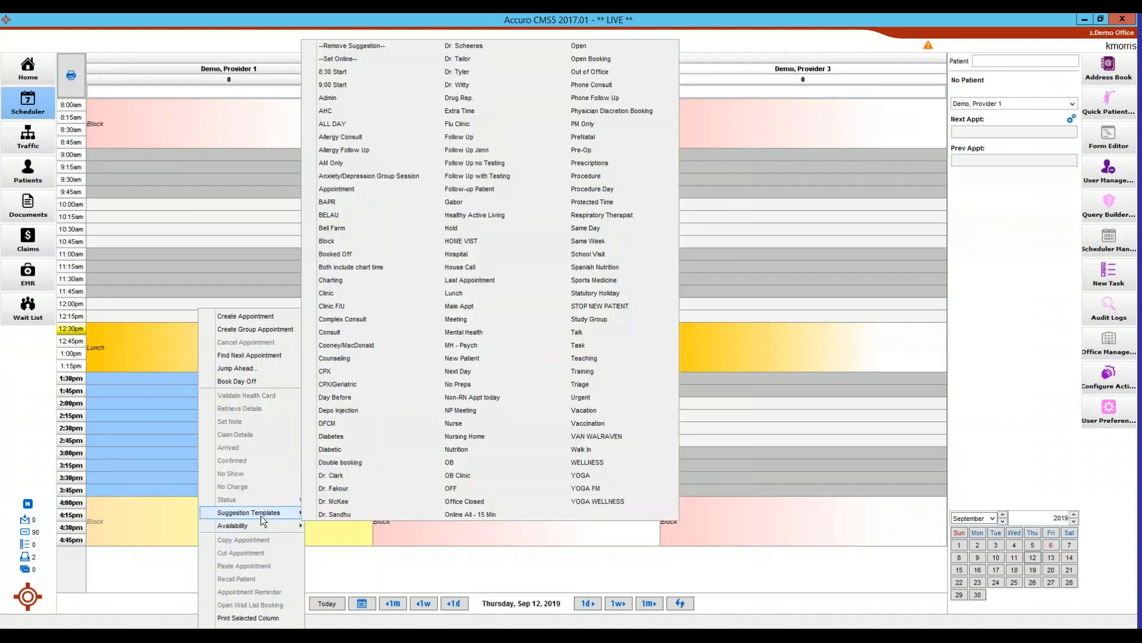
left_click(348, 244)
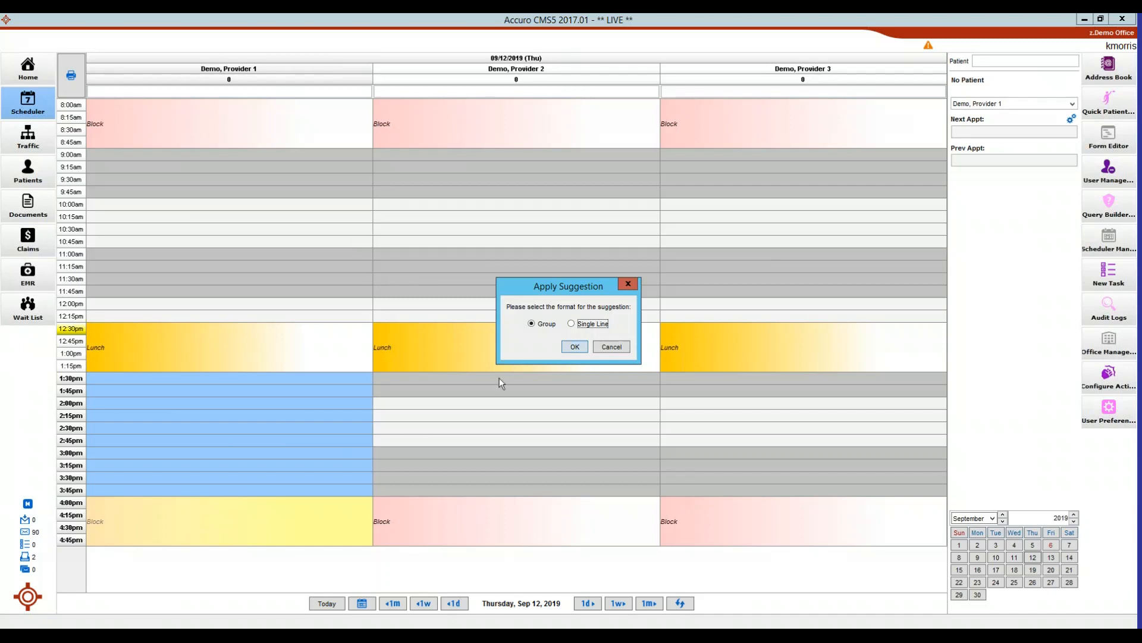
left_click(571, 347)
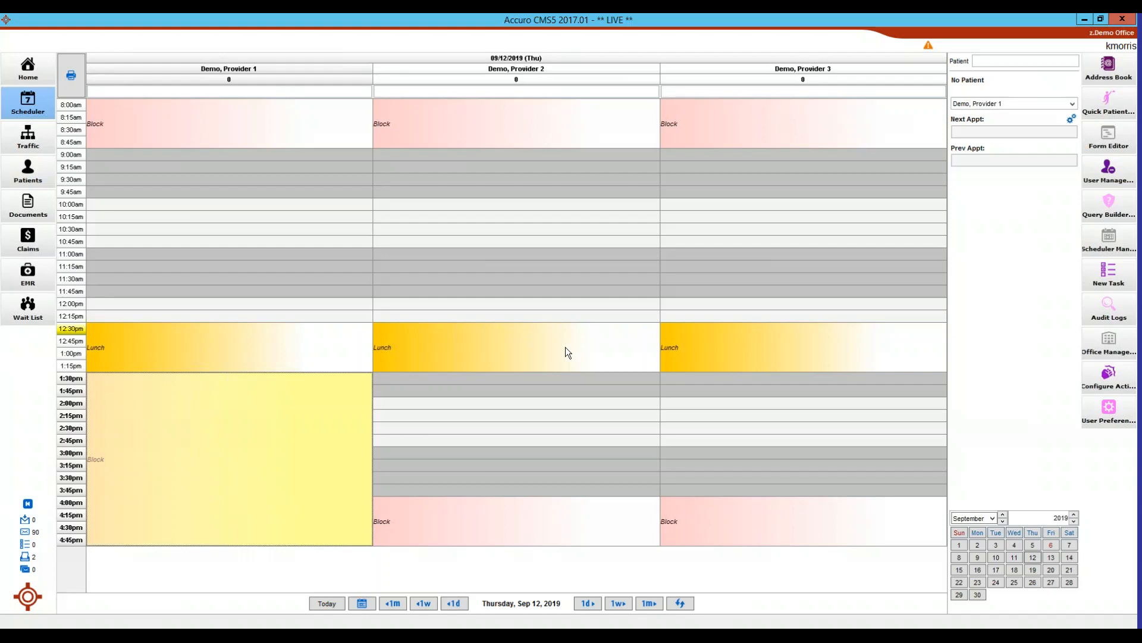
left_click(595, 255)
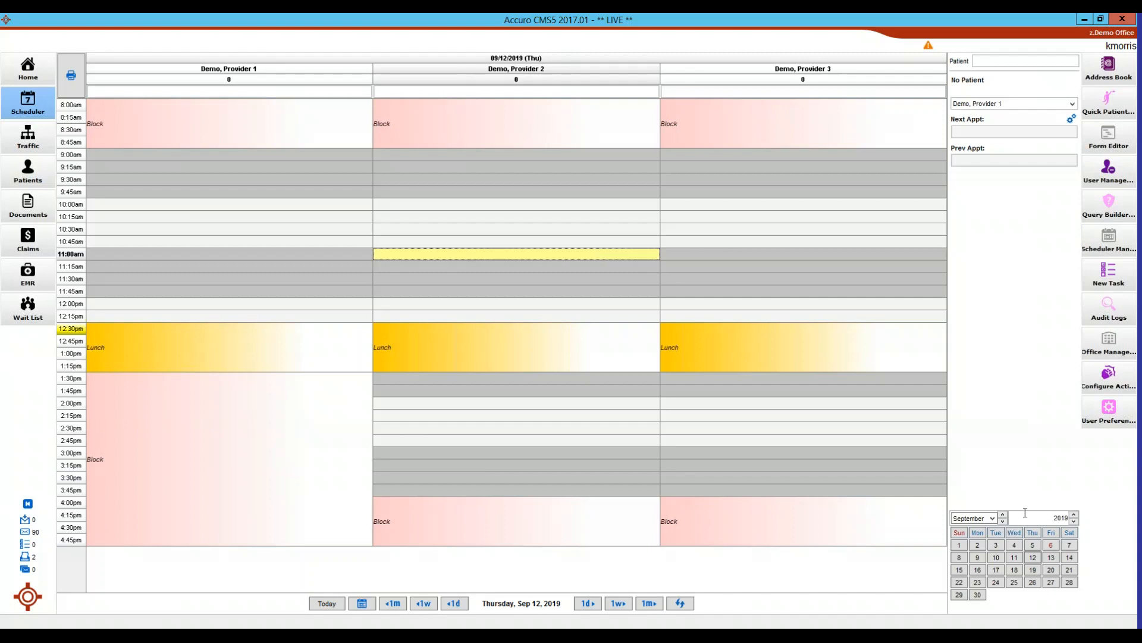
Apply the Flu Clinic suggestion in Single Line format to Demo, Provider 2's 9:00am through 3:45pm slots on October 25, 2019.
left_click(1003, 515)
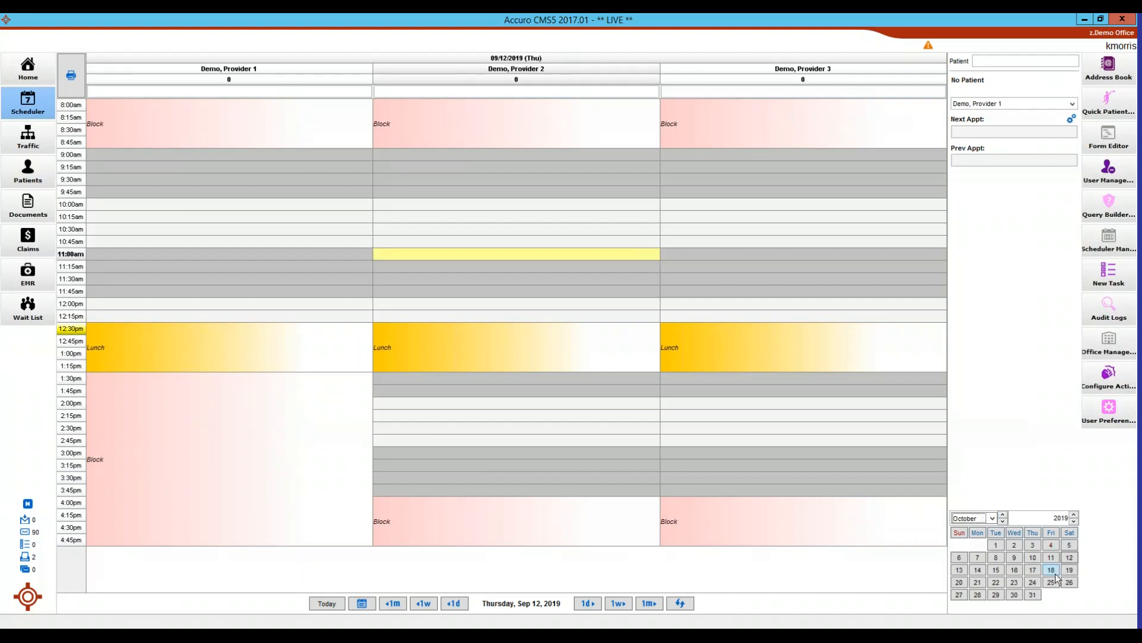
left_click(1052, 583)
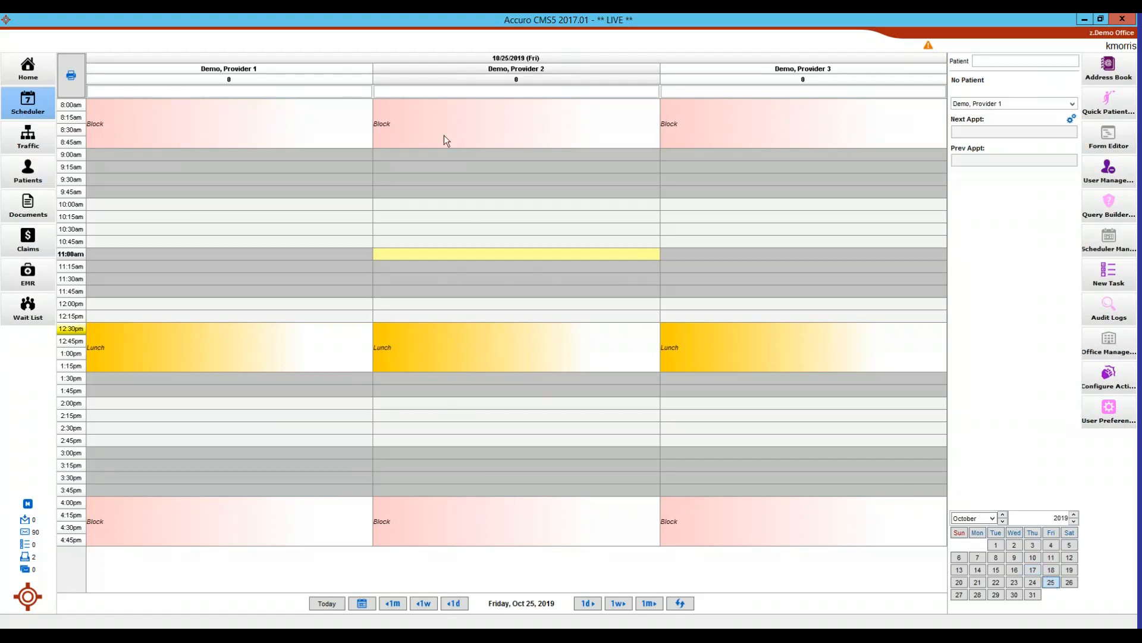
left_click_drag(430, 159, 470, 489)
right_click(470, 434)
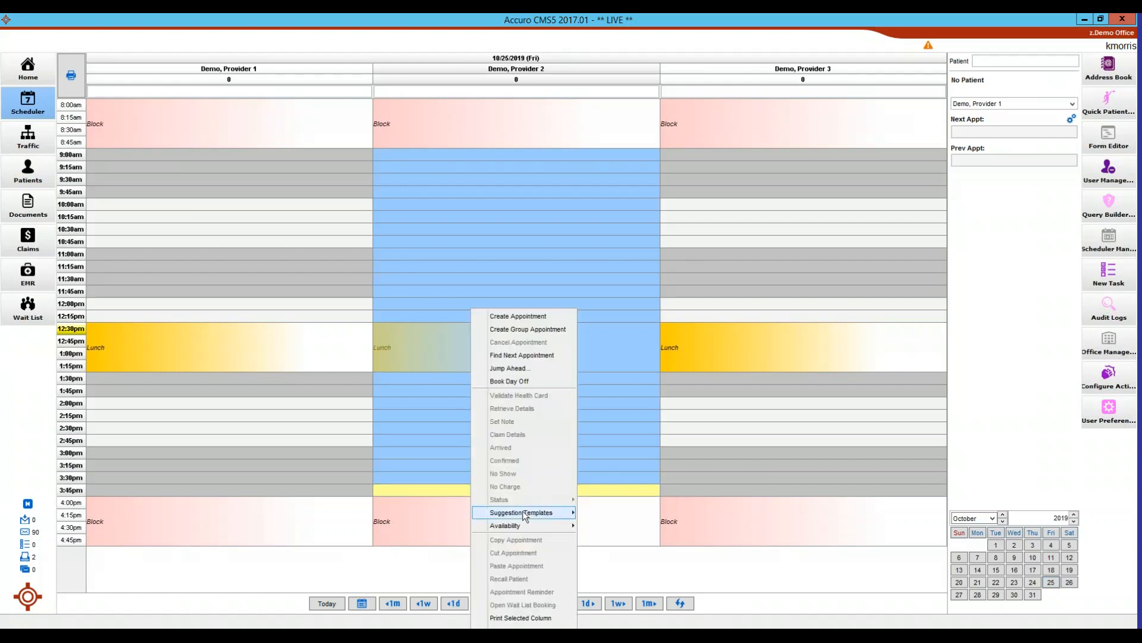
mouse_move(522, 512)
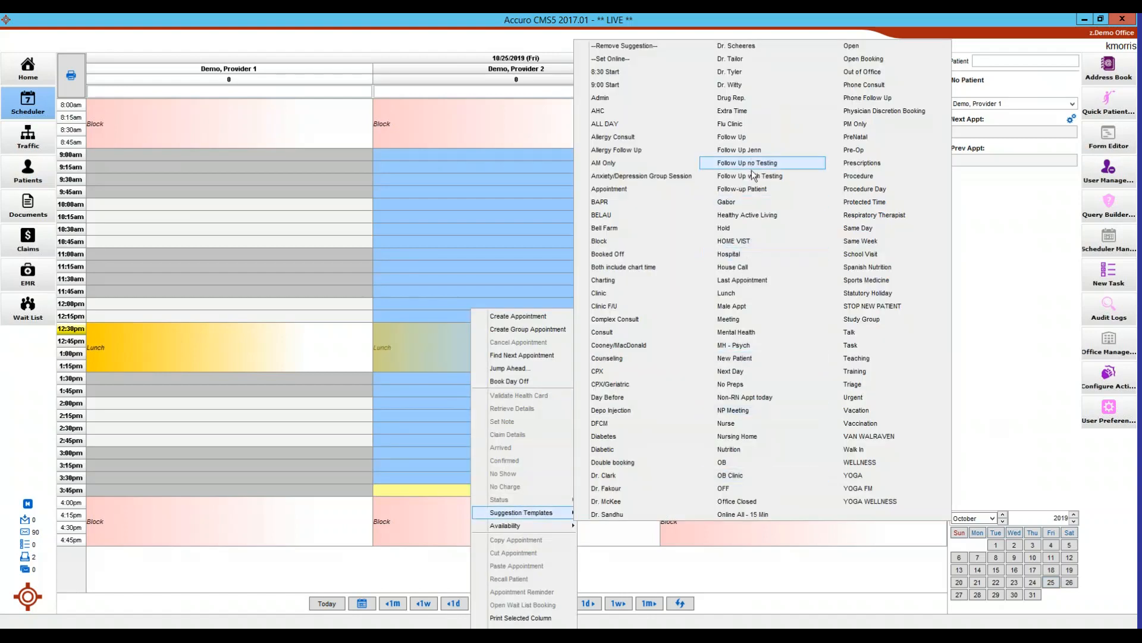
left_click(747, 123)
left_click(573, 324)
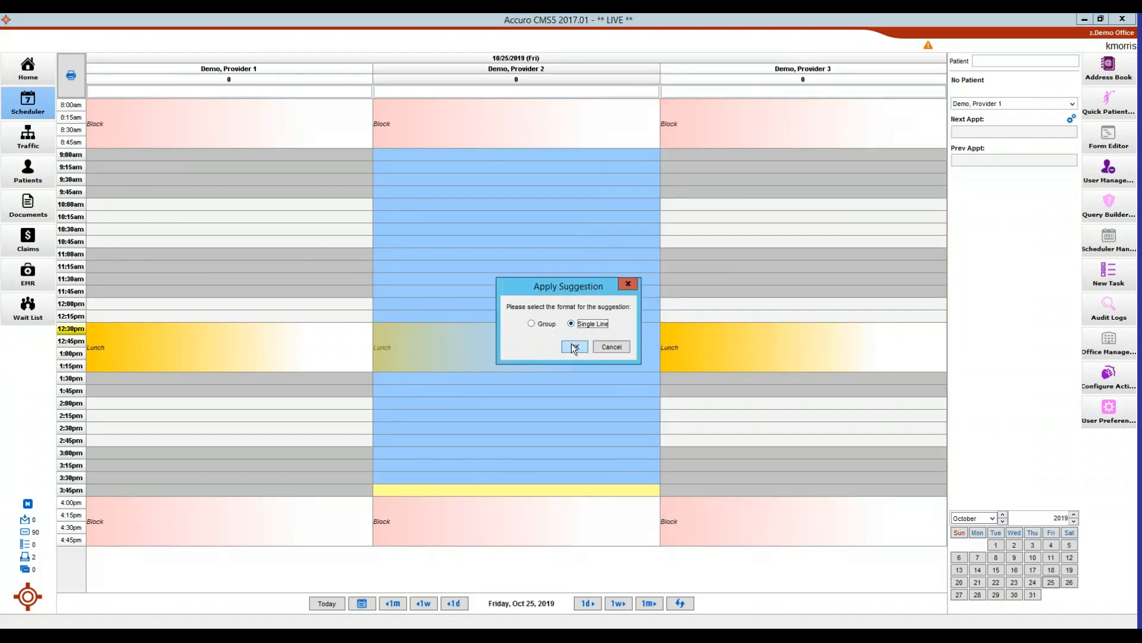
left_click(574, 347)
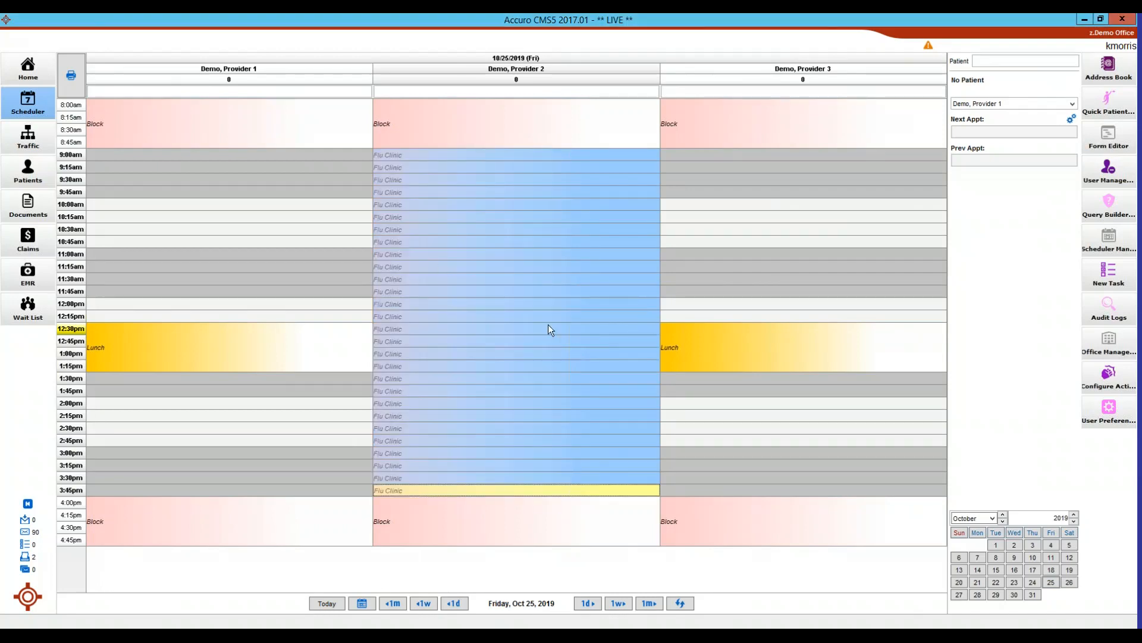
Apply the Lunch suggestion as a group to Demo, Provider 2's 12:30pm through 1:15pm slots.
left_click_drag(399, 334, 403, 360)
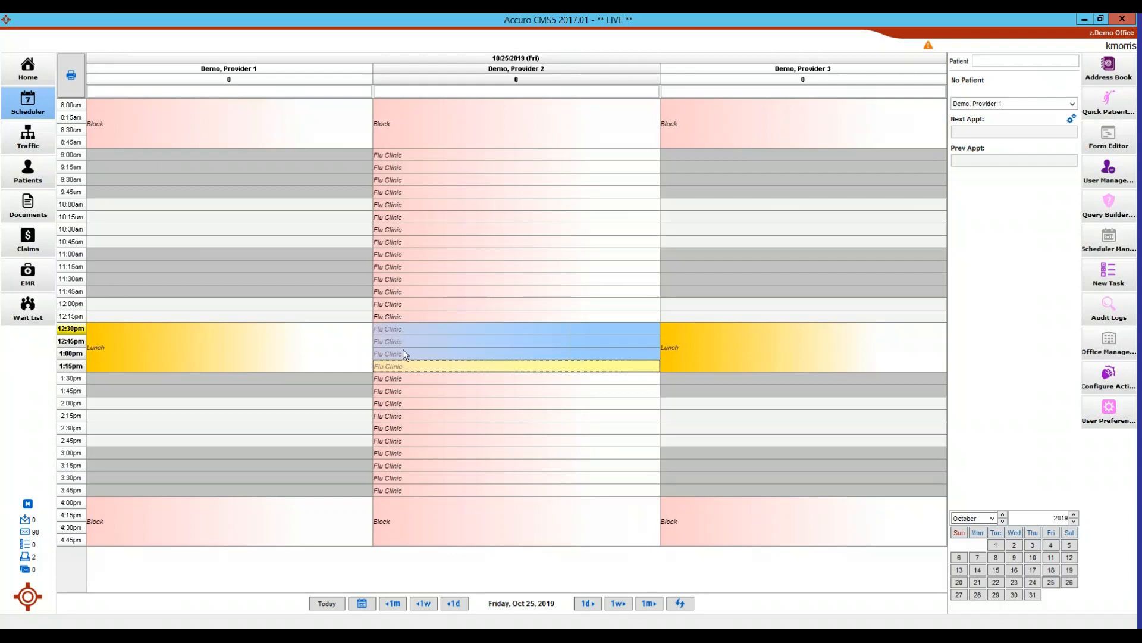
right_click(403, 350)
mouse_move(470, 513)
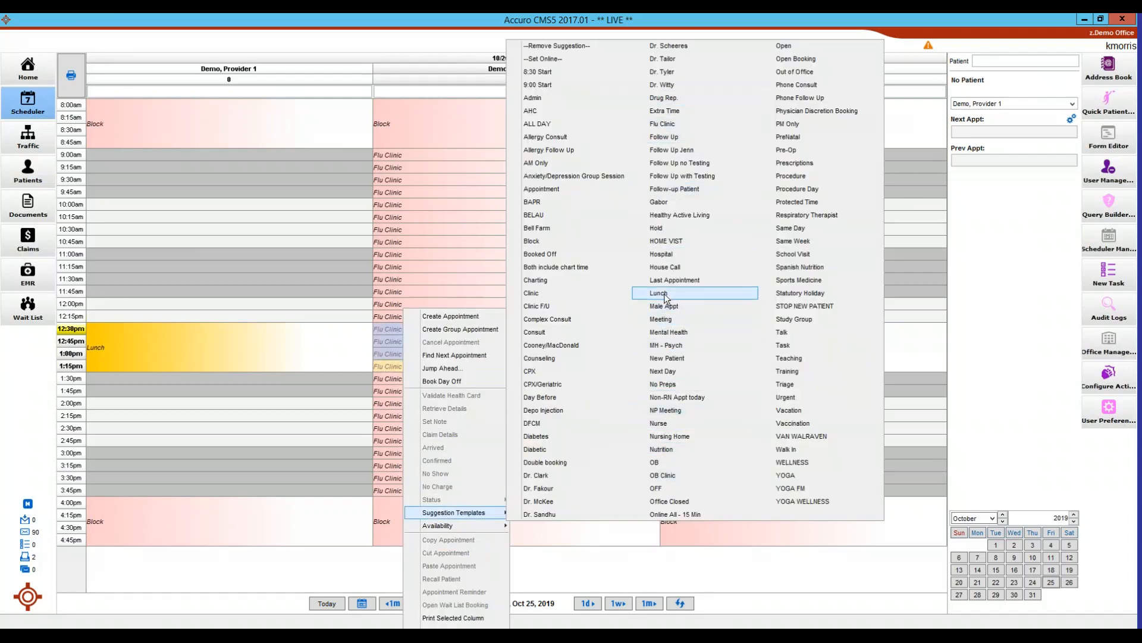
left_click(658, 293)
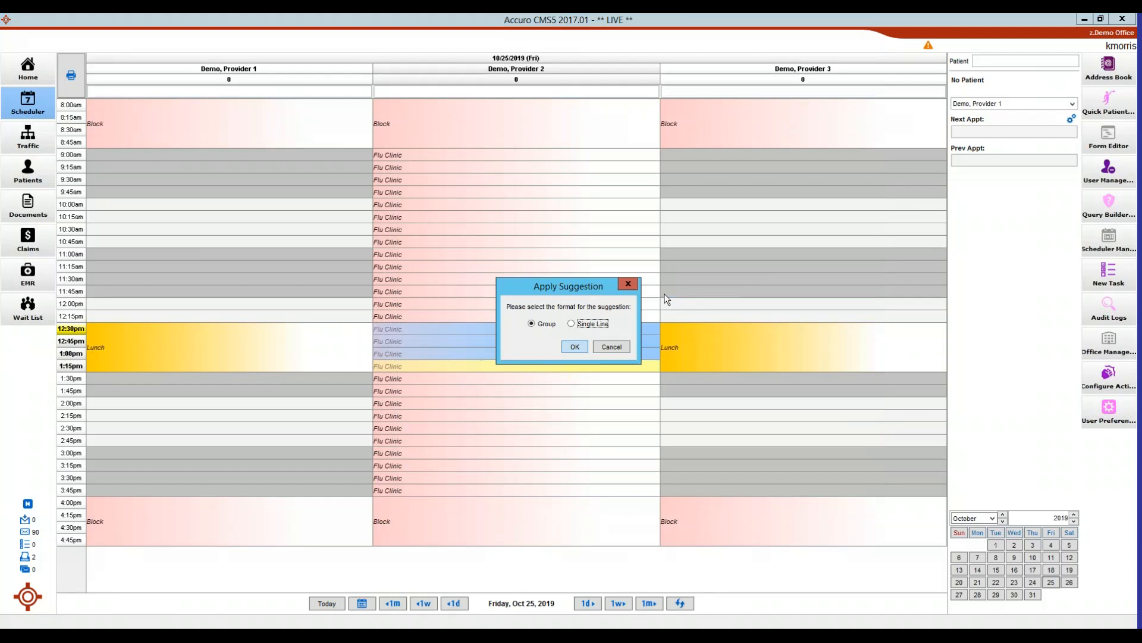
left_click(575, 347)
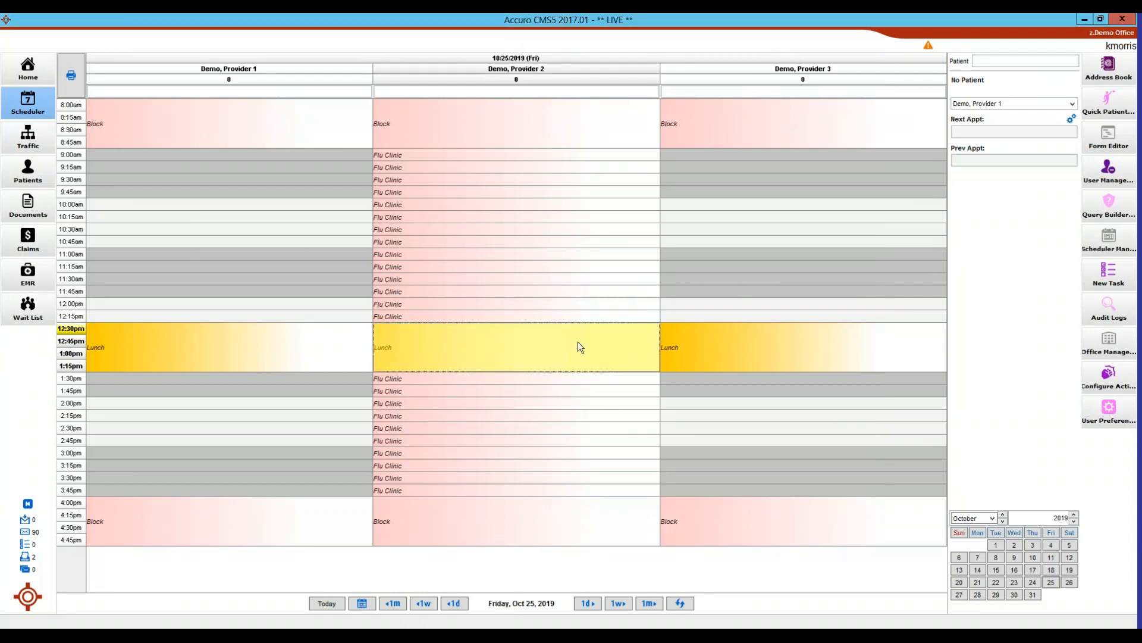
left_click(551, 256)
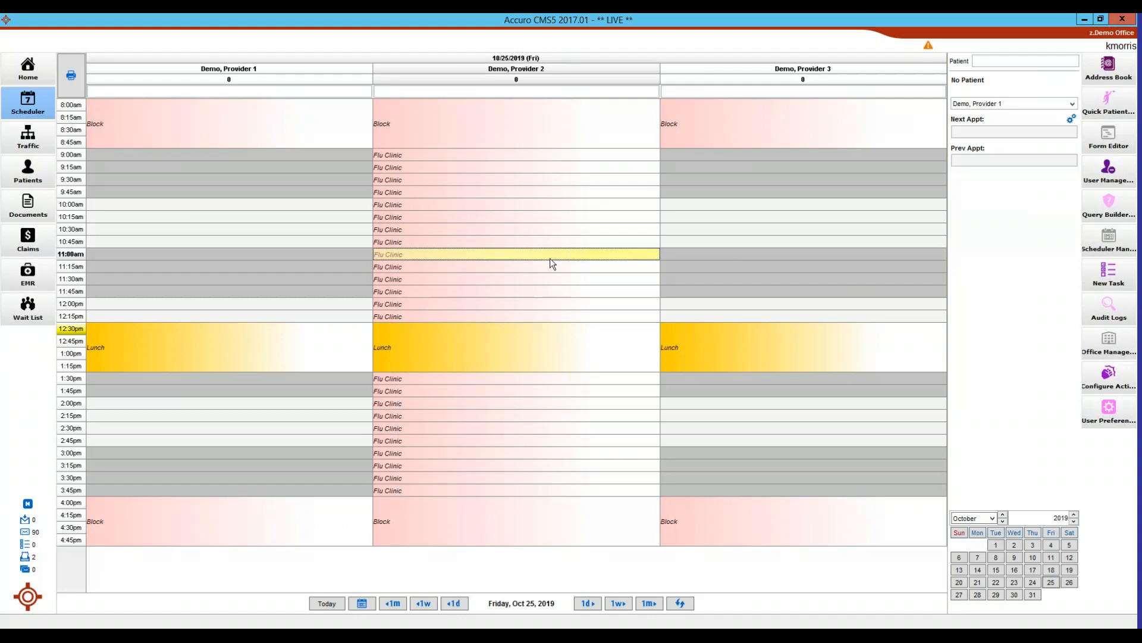
Add the day note "FLU CLINIC DO NOT BOOK" above Demo, Provider 2's schedule.
left_click(458, 92)
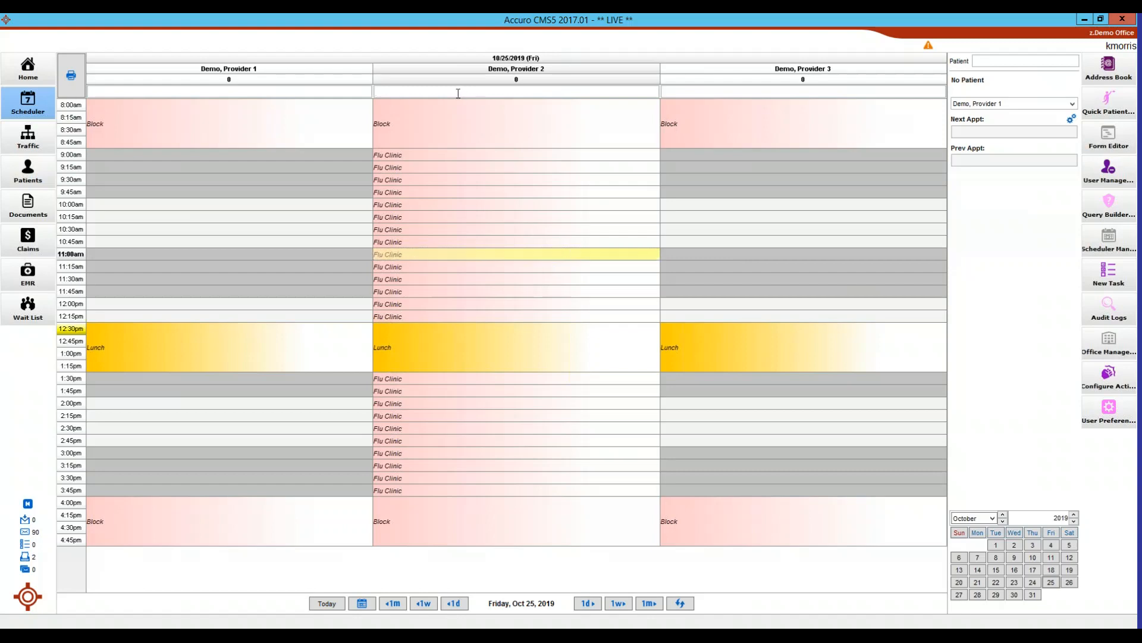
type("FLU CLINIC DO NOT BOOK")
left_click(415, 219)
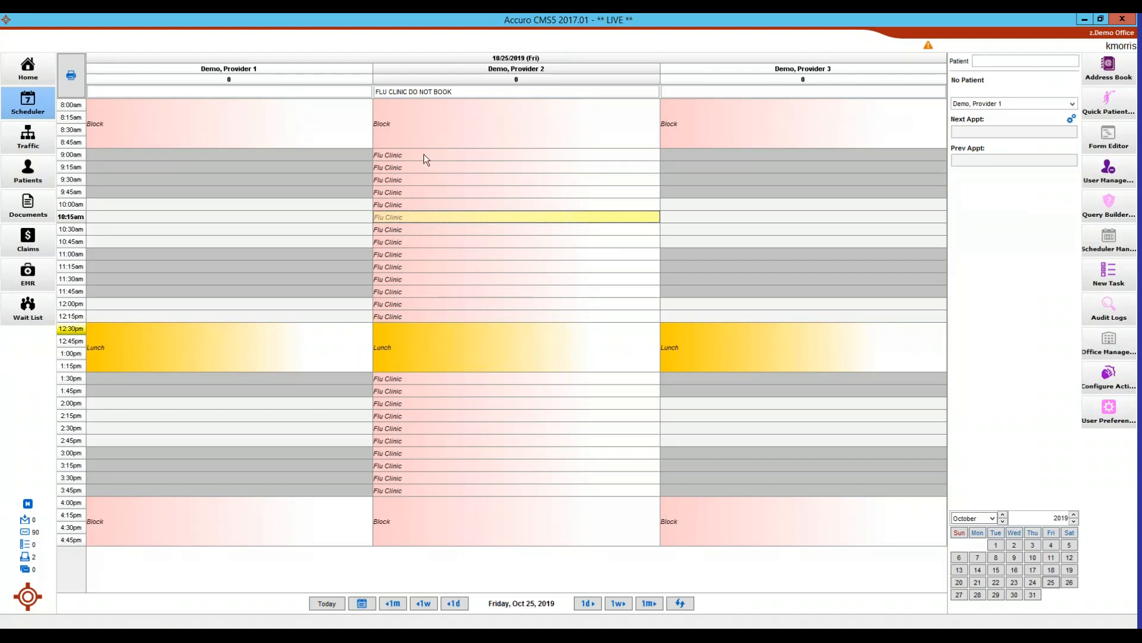
Remove the Flu Clinic suggestions from Demo, Provider 2's 9:00am through 12:15pm slots.
left_click_drag(424, 155, 470, 314)
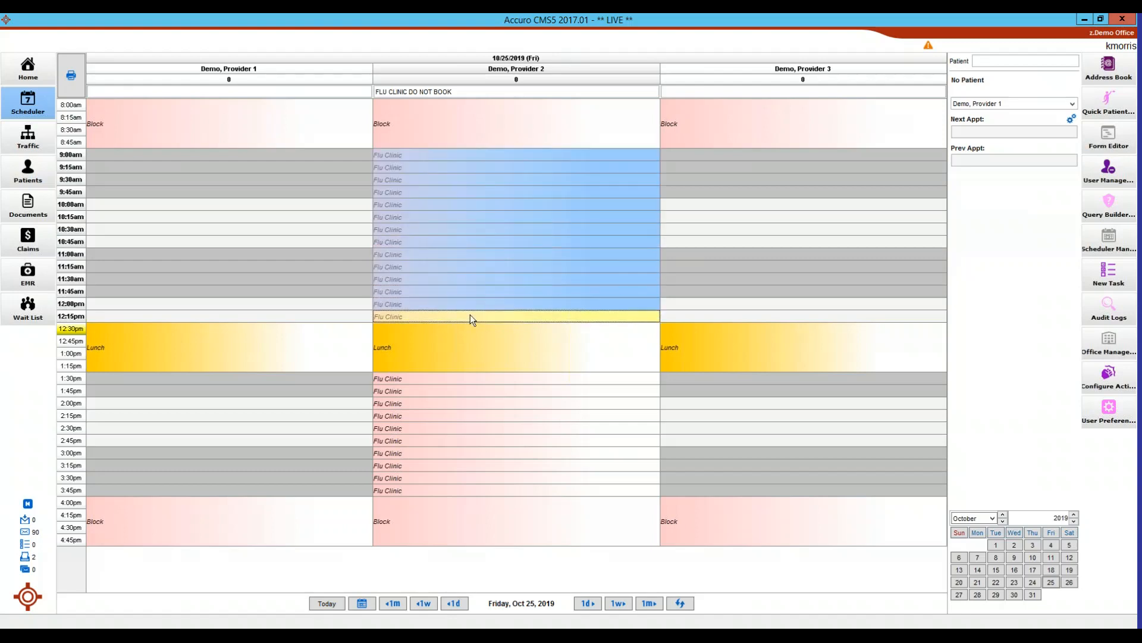
right_click(431, 296)
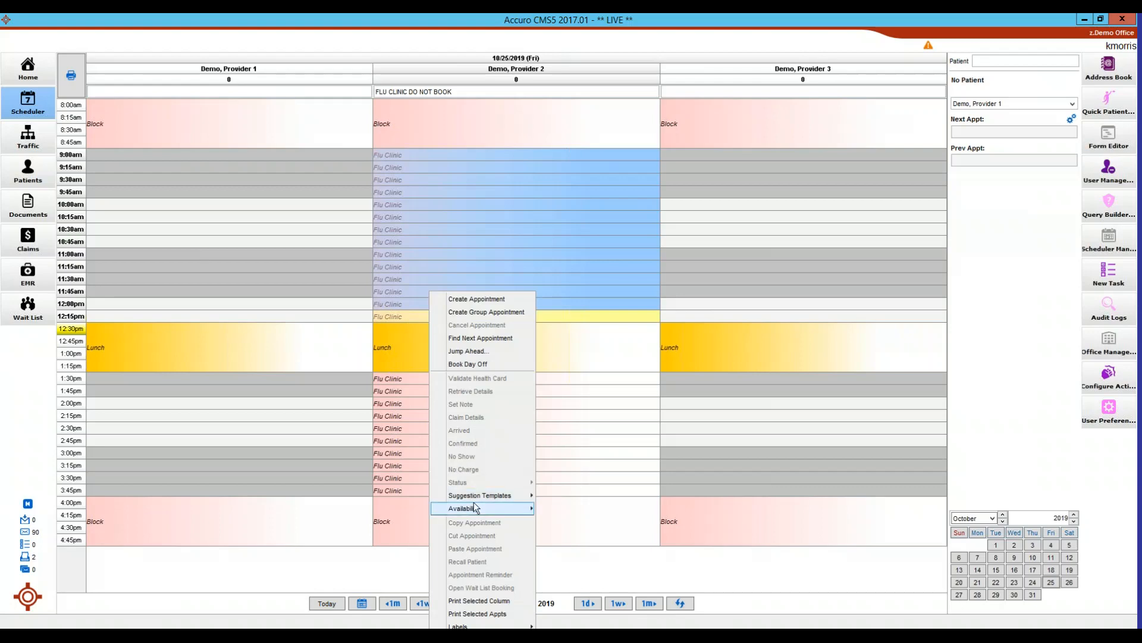
mouse_move(476, 496)
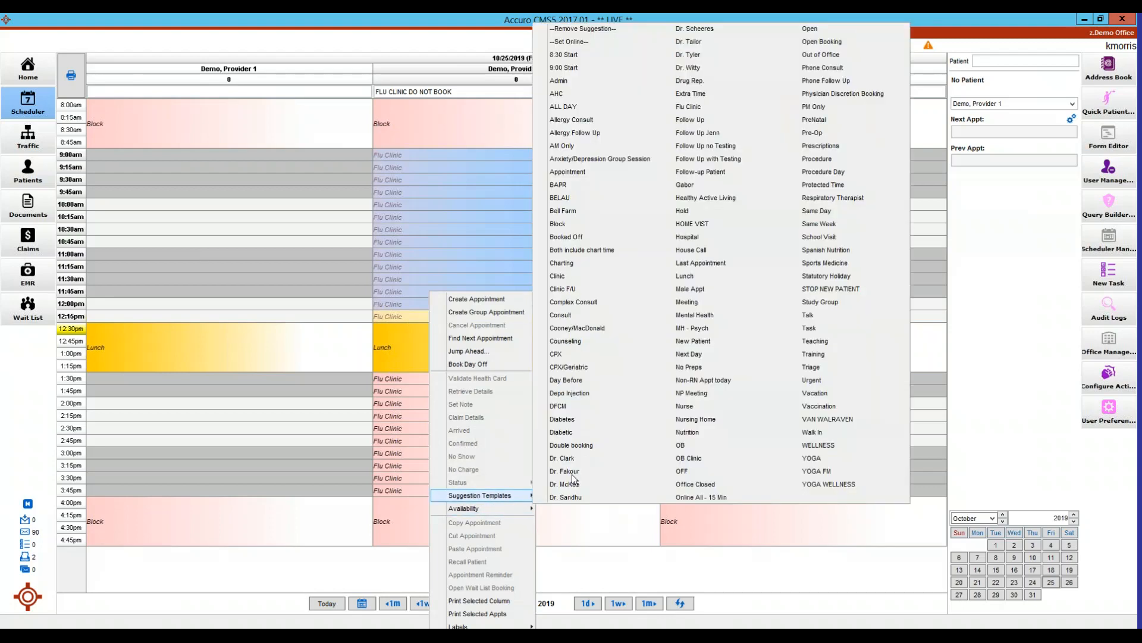
left_click(575, 29)
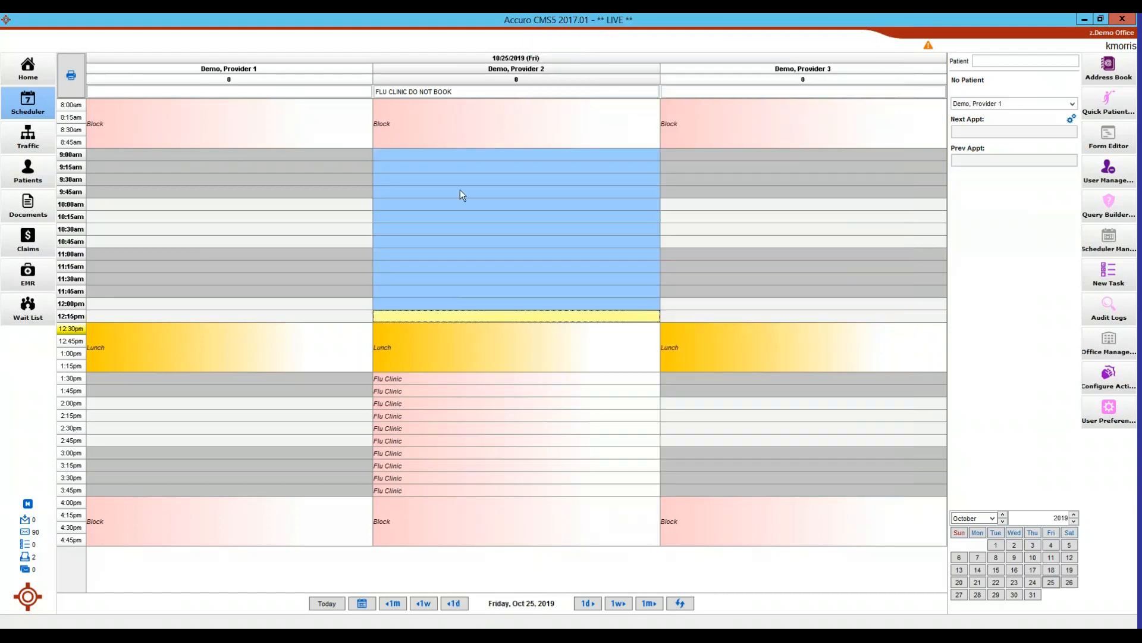
left_click(403, 259)
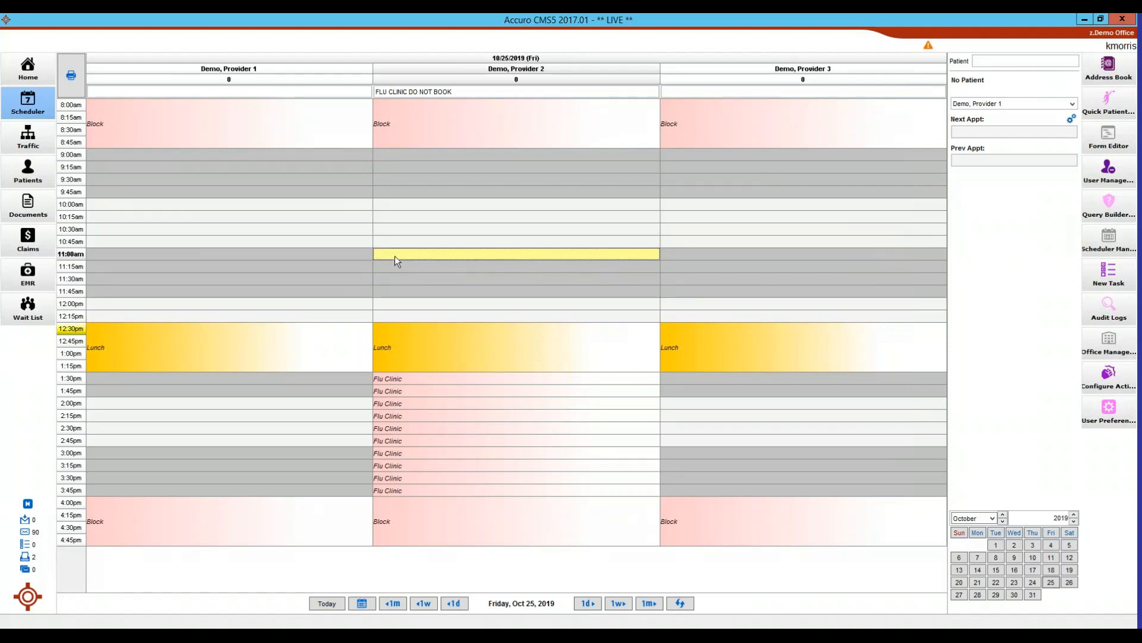
right_click(395, 257)
mouse_move(440, 464)
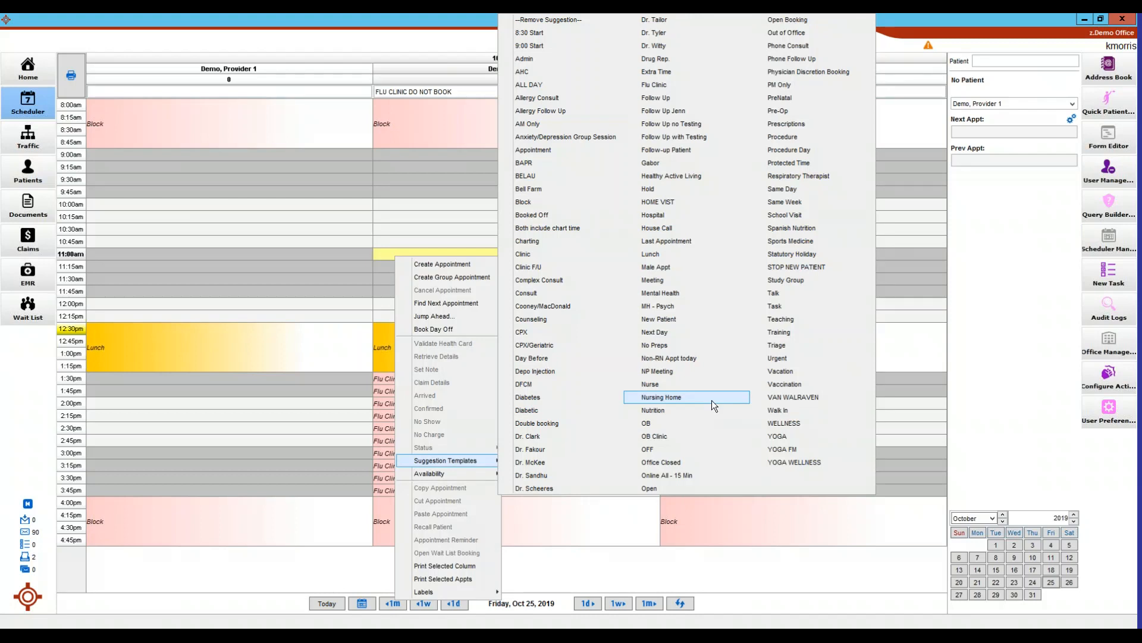
left_click(334, 226)
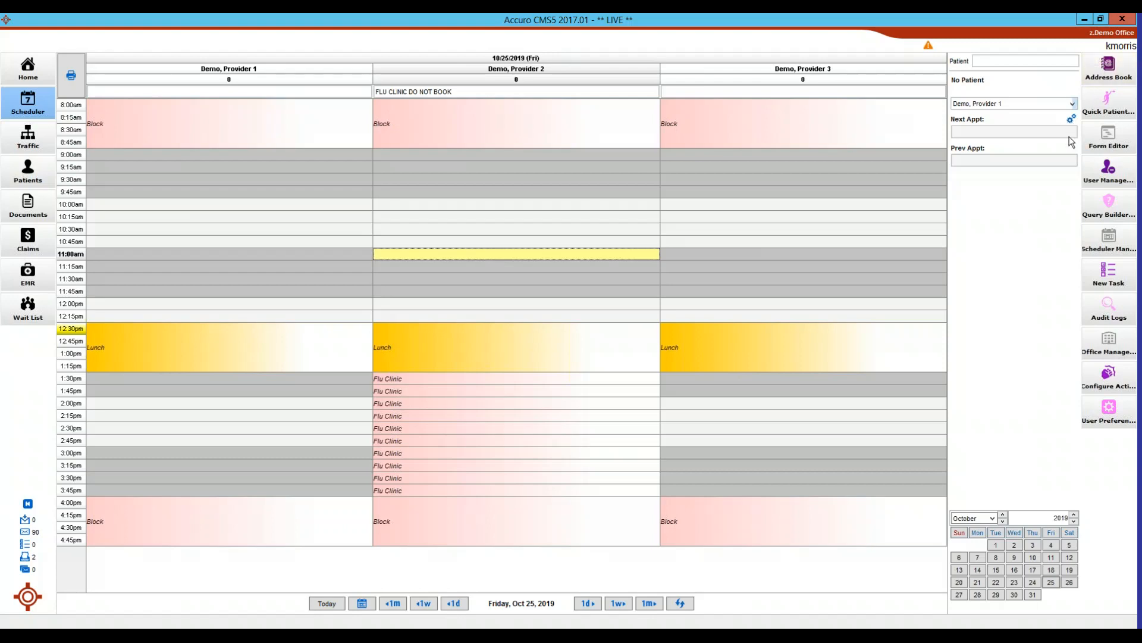
Open the appointment suggestion settings in Scheduler Management and review the Admin and Anxiety/Depression Group Session suggestions.
left_click(1084, 240)
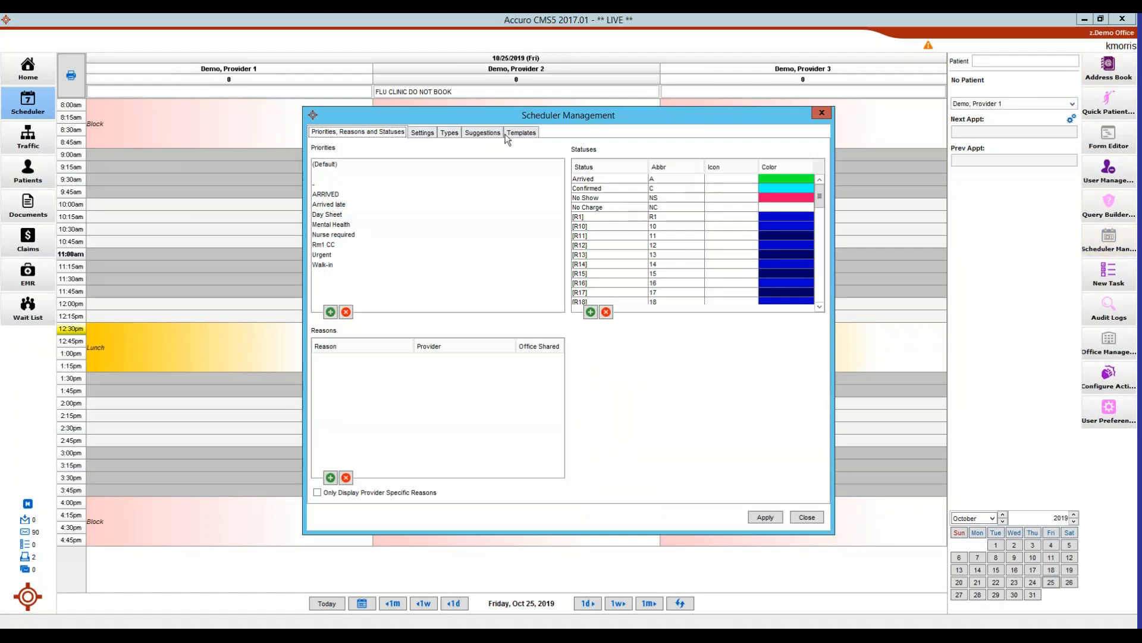
left_click(480, 134)
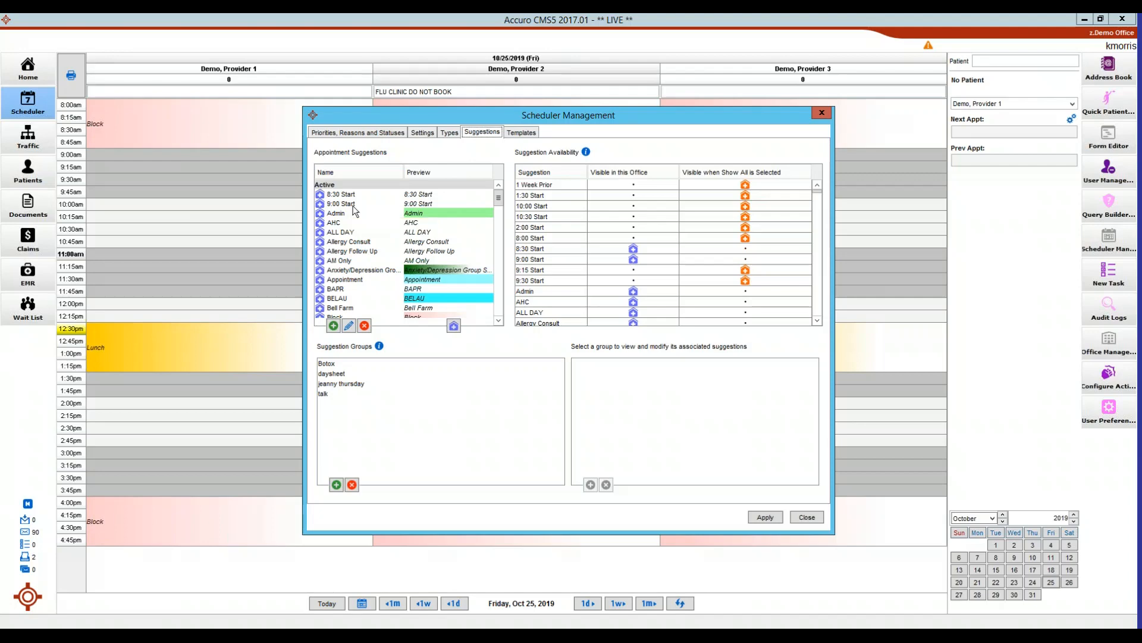
left_click(447, 215)
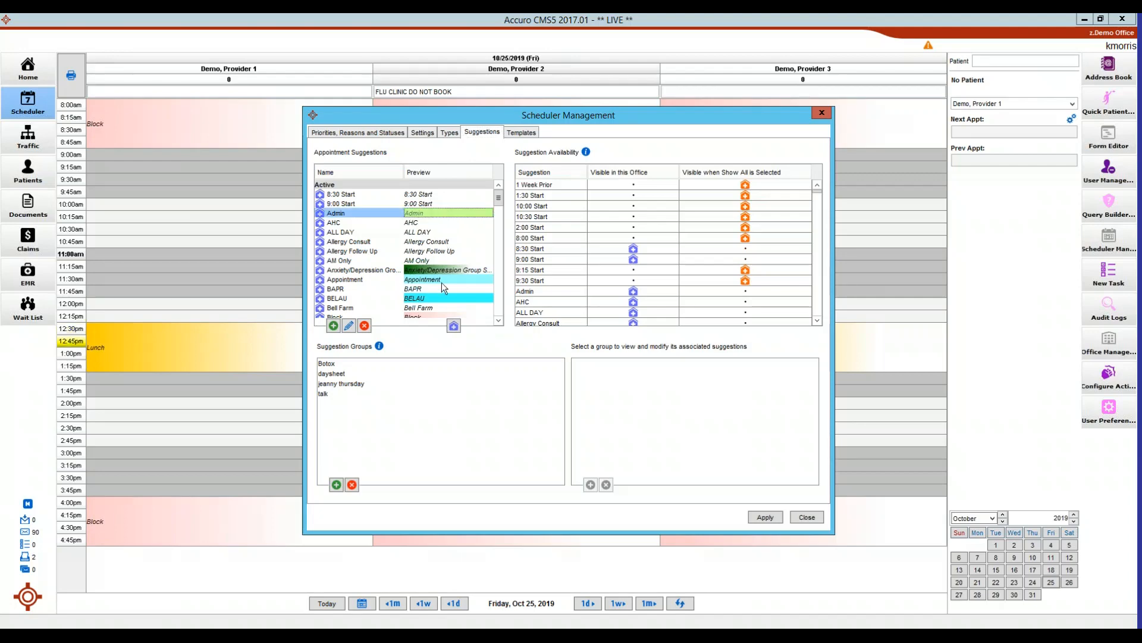
left_click(431, 271)
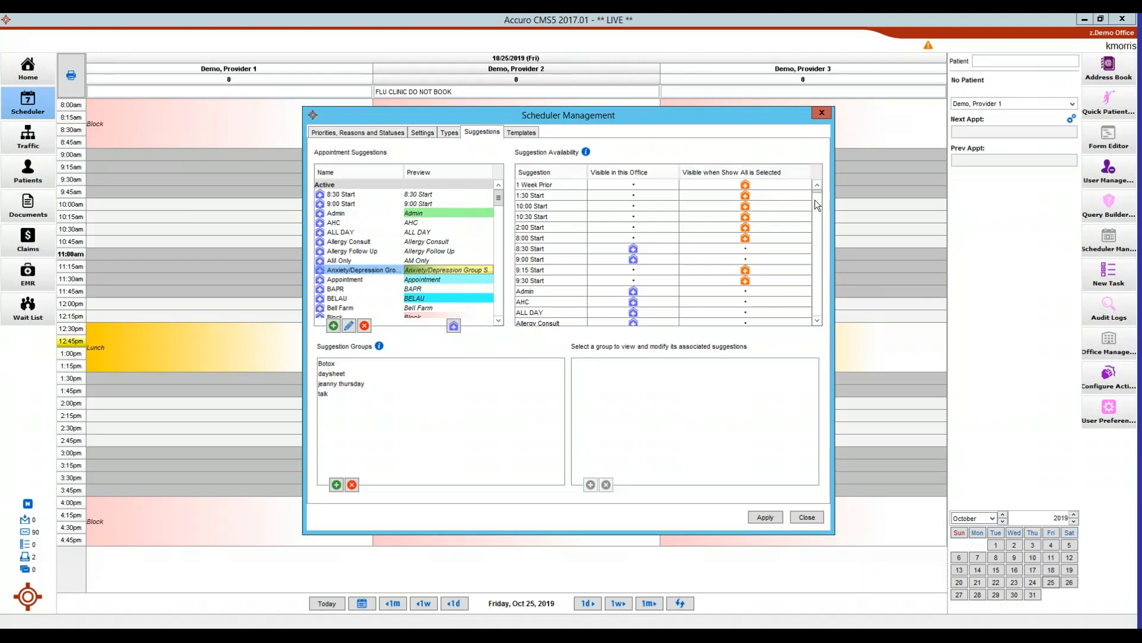
Close Scheduler Management and review the suggestion templates offered for Demo, Provider 2's 11:00am slot.
mouse_move(816, 192)
left_mouse_down()
mouse_move(829, 242)
mouse_move(827, 180)
left_mouse_up()
left_click(807, 517)
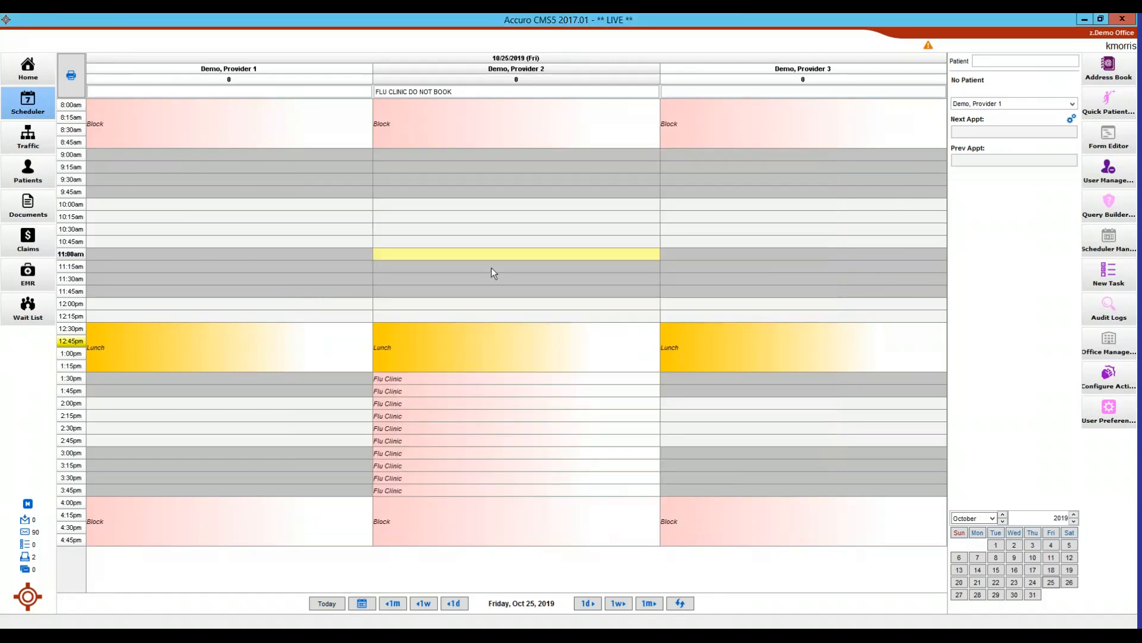
right_click(445, 248)
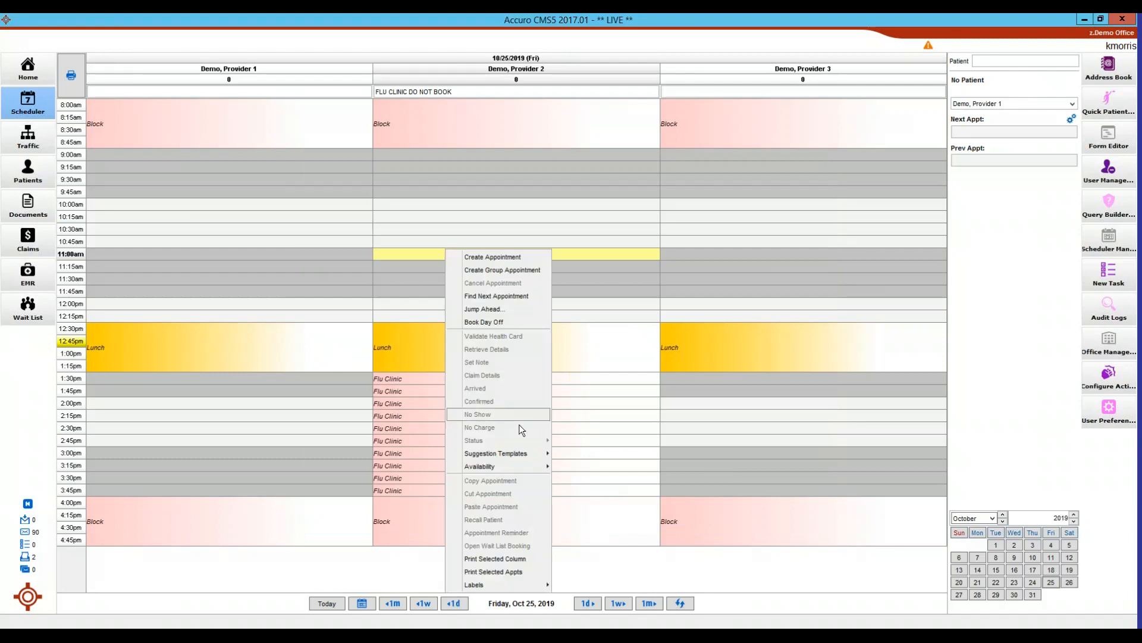
mouse_move(520, 453)
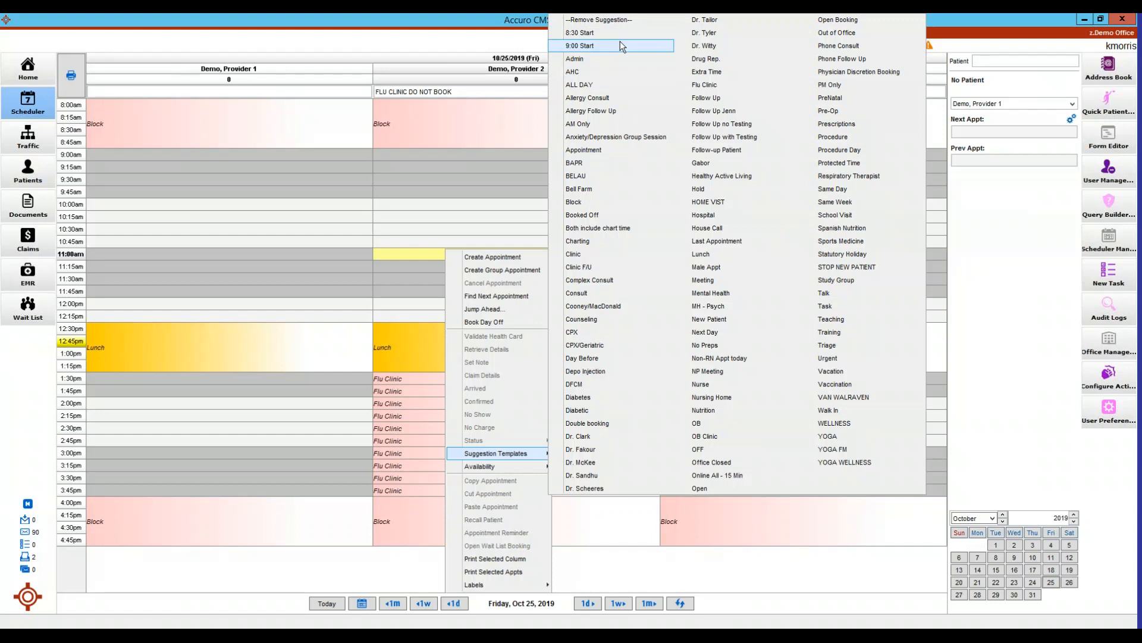
left_click(363, 159)
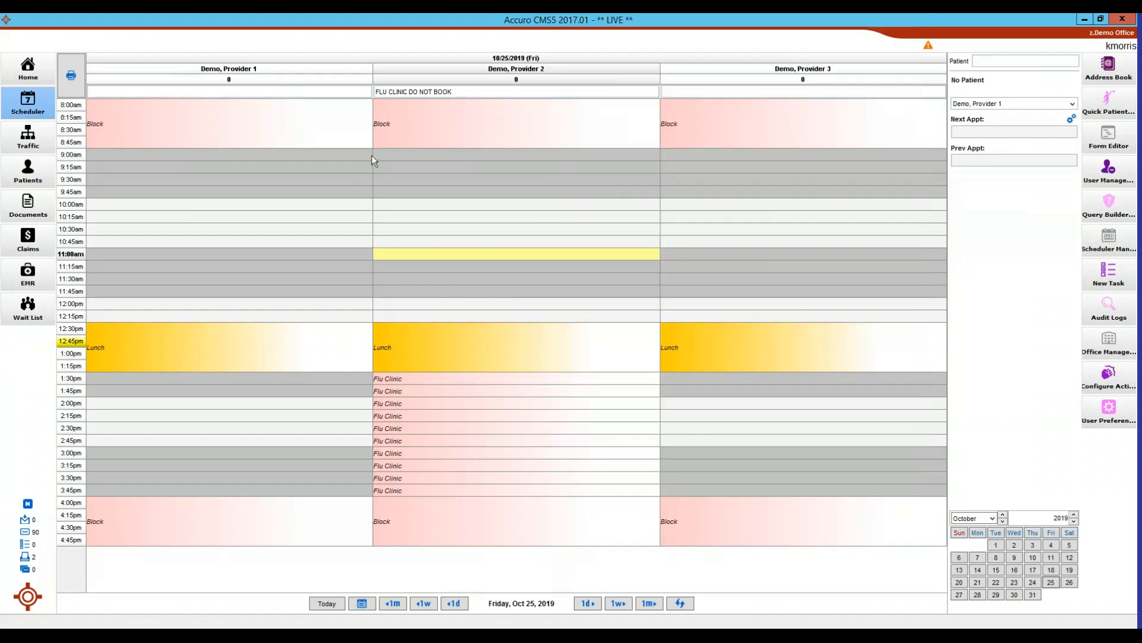
Make the 9:30 Start suggestion visible in this office through Scheduler Management and apply the change.
left_click(1108, 244)
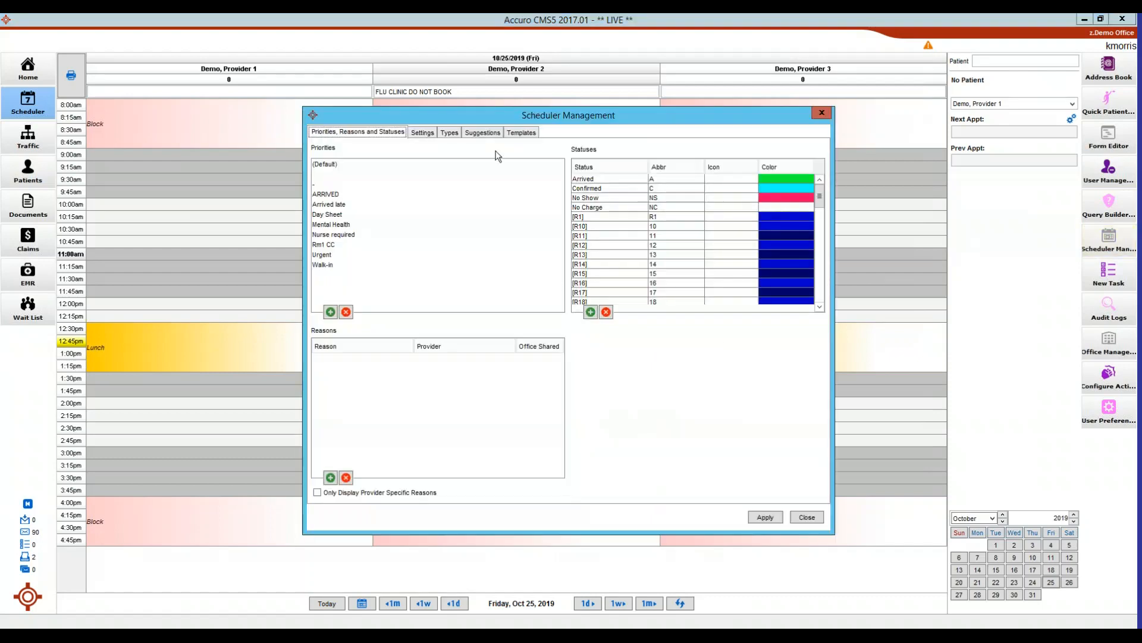
left_click(483, 131)
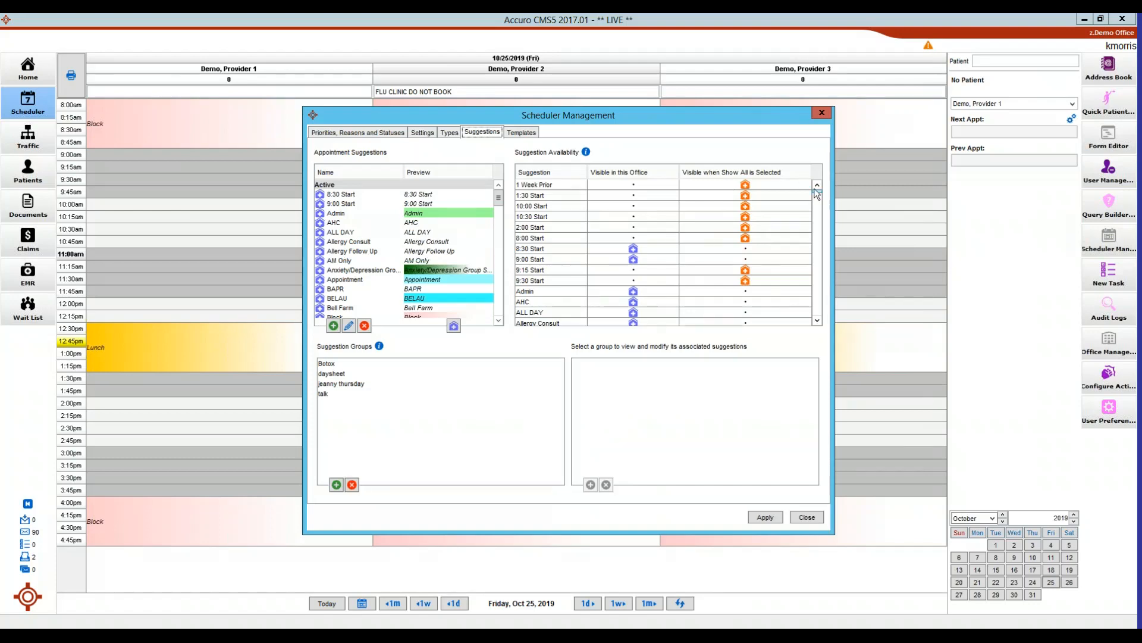
mouse_move(815, 191)
left_mouse_down()
mouse_move(823, 308)
mouse_move(819, 169)
left_mouse_up()
left_click(634, 282)
left_click(753, 519)
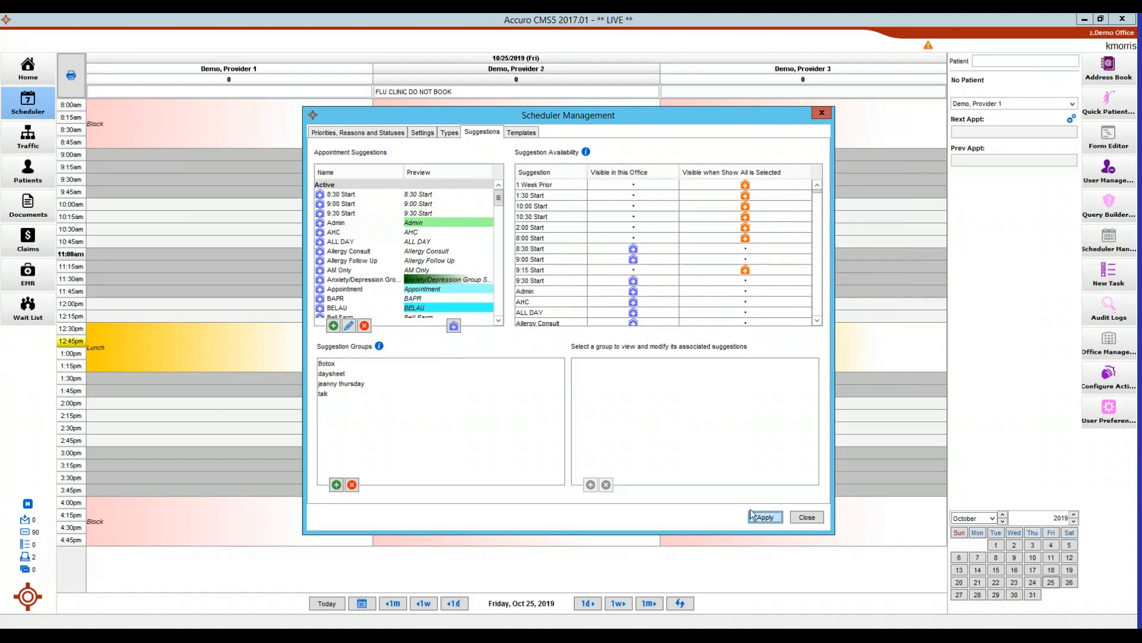
left_click(804, 517)
Check for 9:30 Start among the suggestion templates offered for Demo, Provider 2's 11:00am slot.
right_click(564, 254)
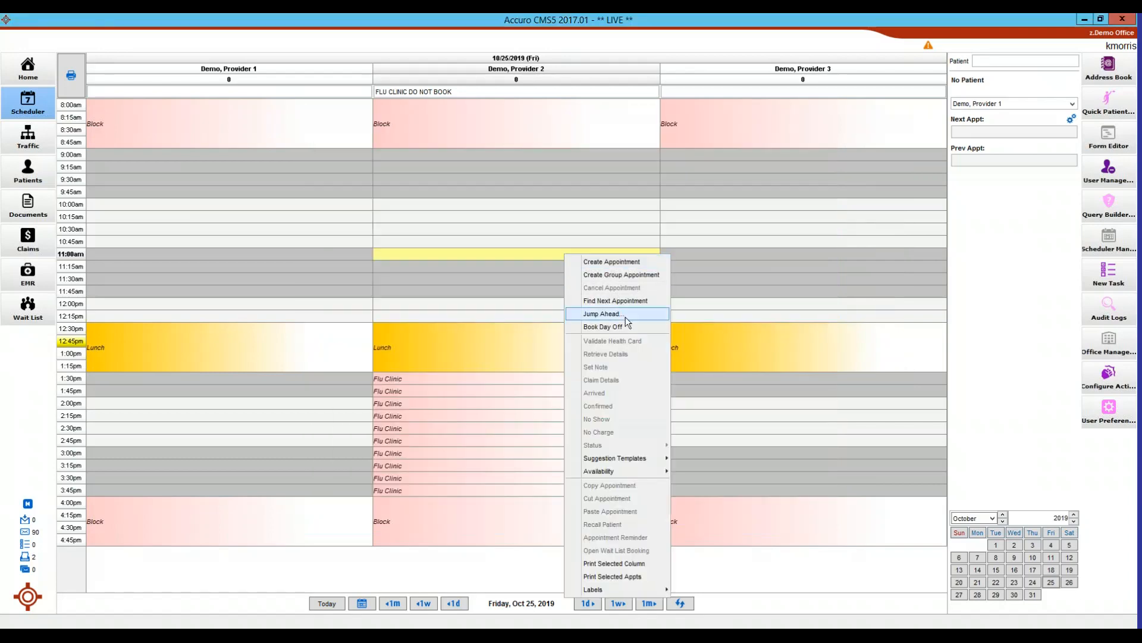
mouse_move(618, 462)
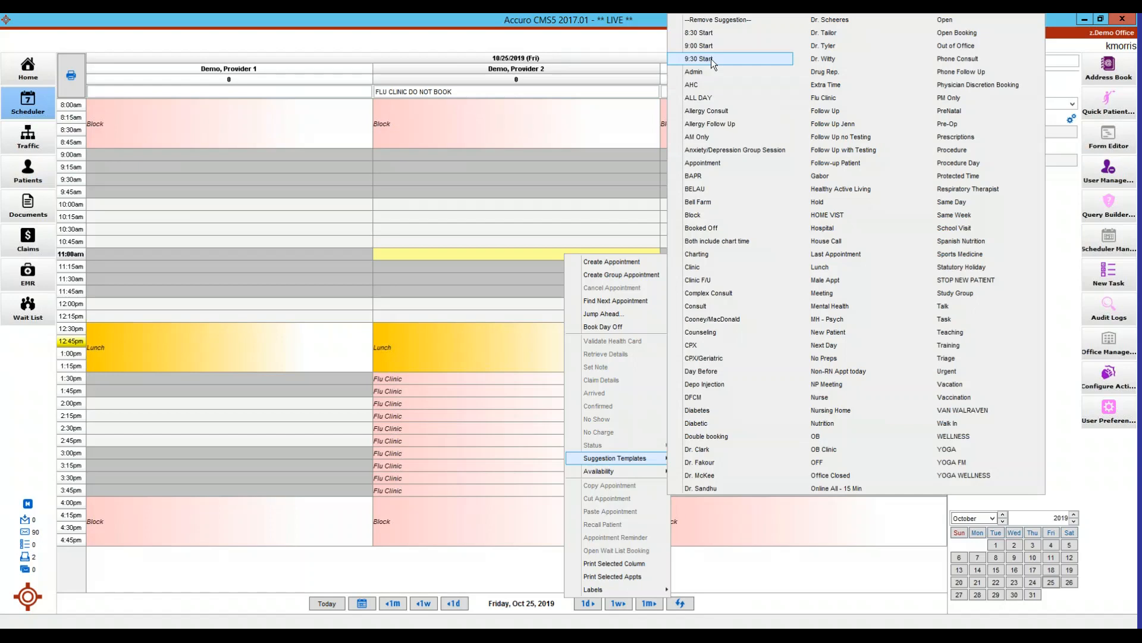
left_click(411, 253)
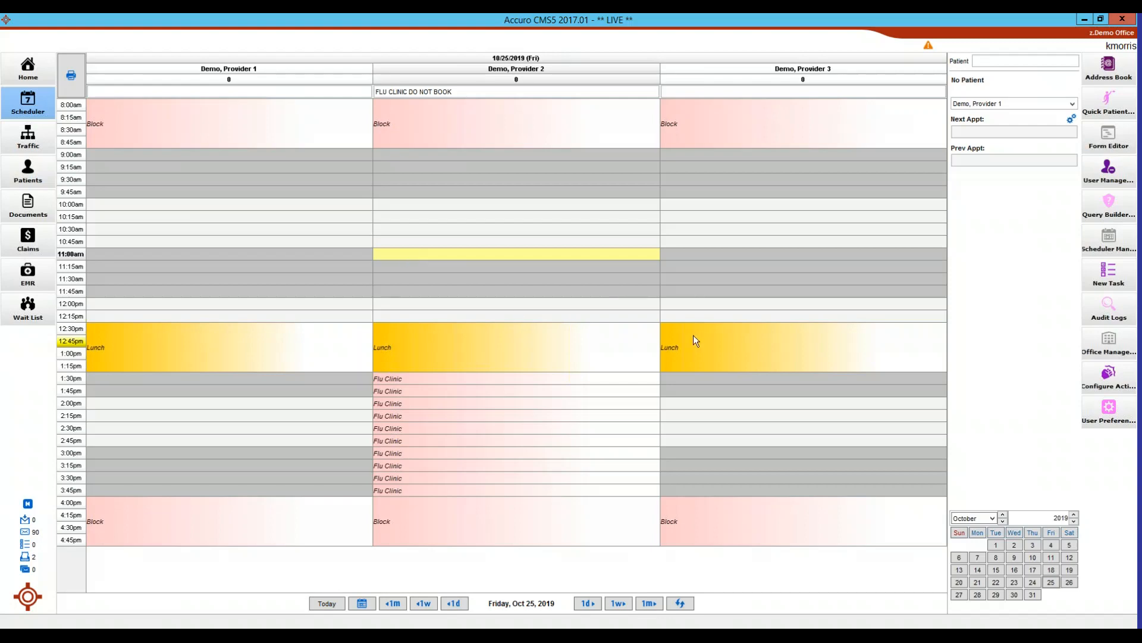
Go to the schedule for Friday, Sep 13, 2019 and examine Demo, Provider 1's Block and open slots.
left_click(337, 603)
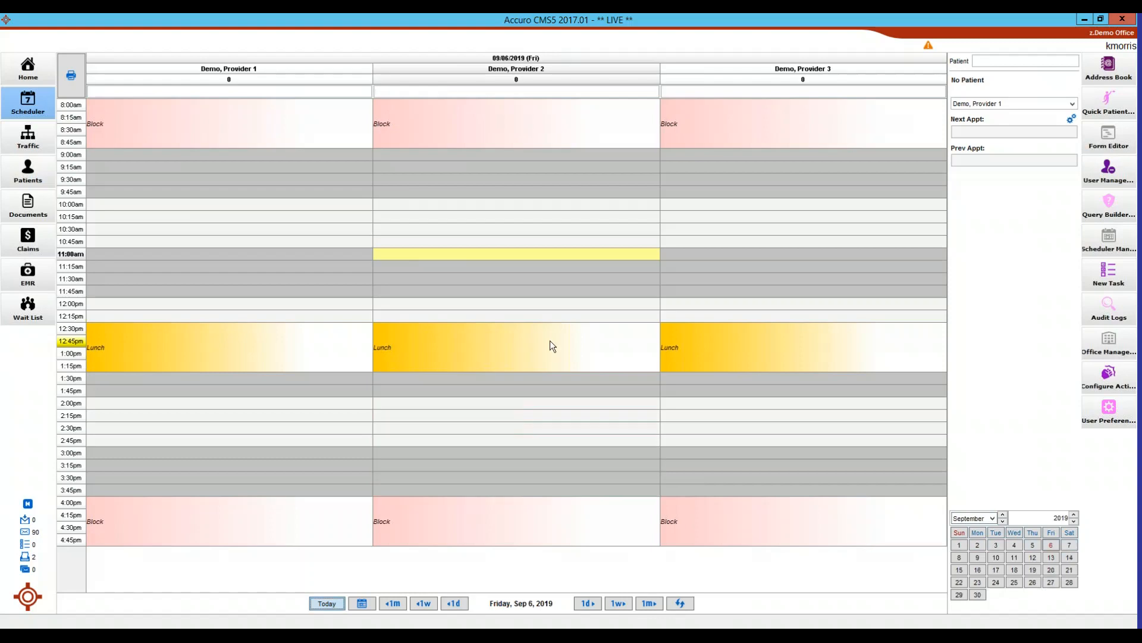
left_click(1052, 558)
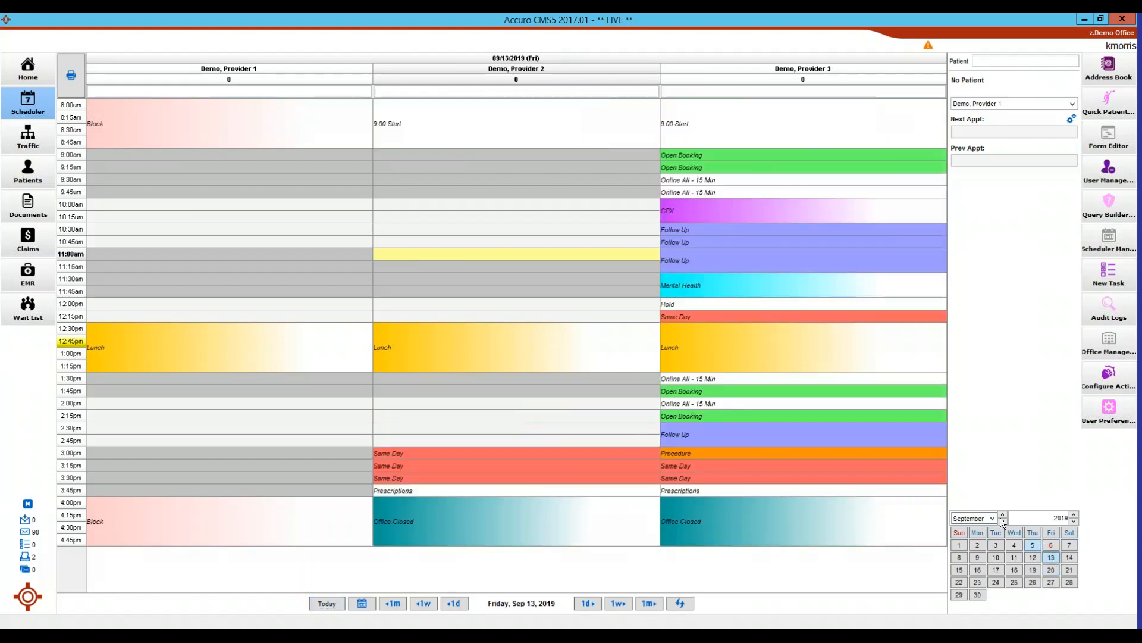
left_click(226, 256)
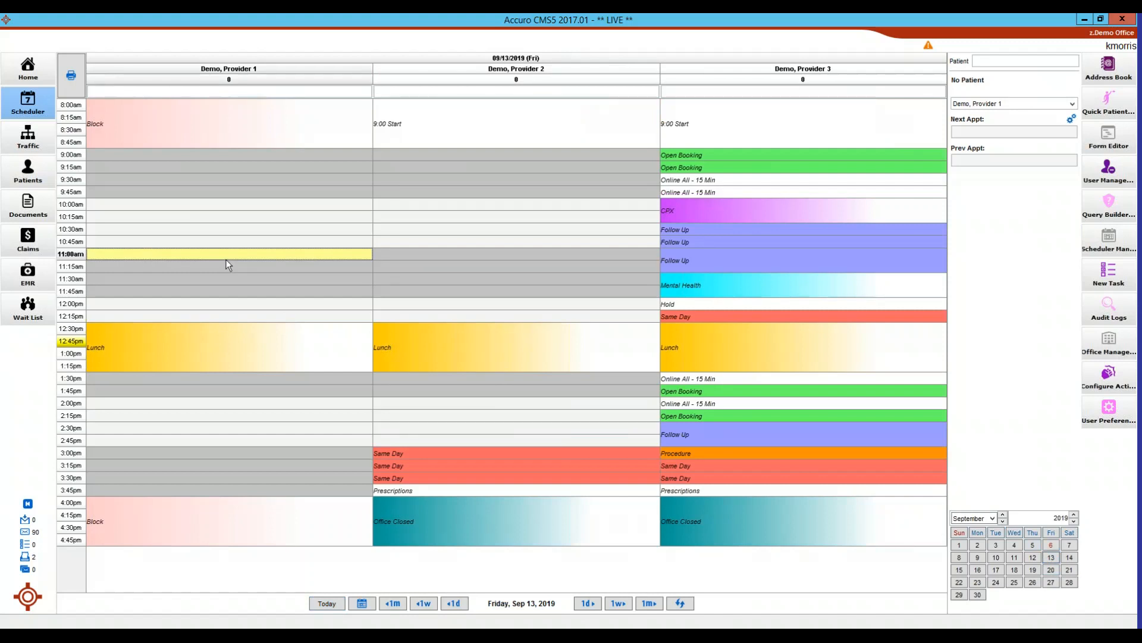
left_click(186, 129)
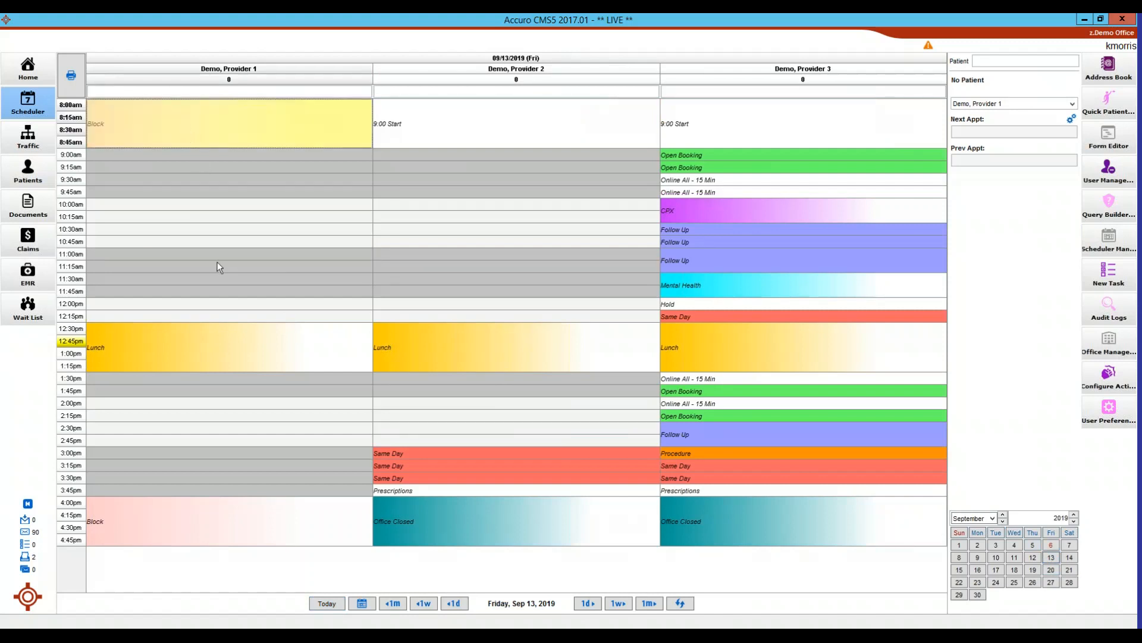
left_click(198, 256)
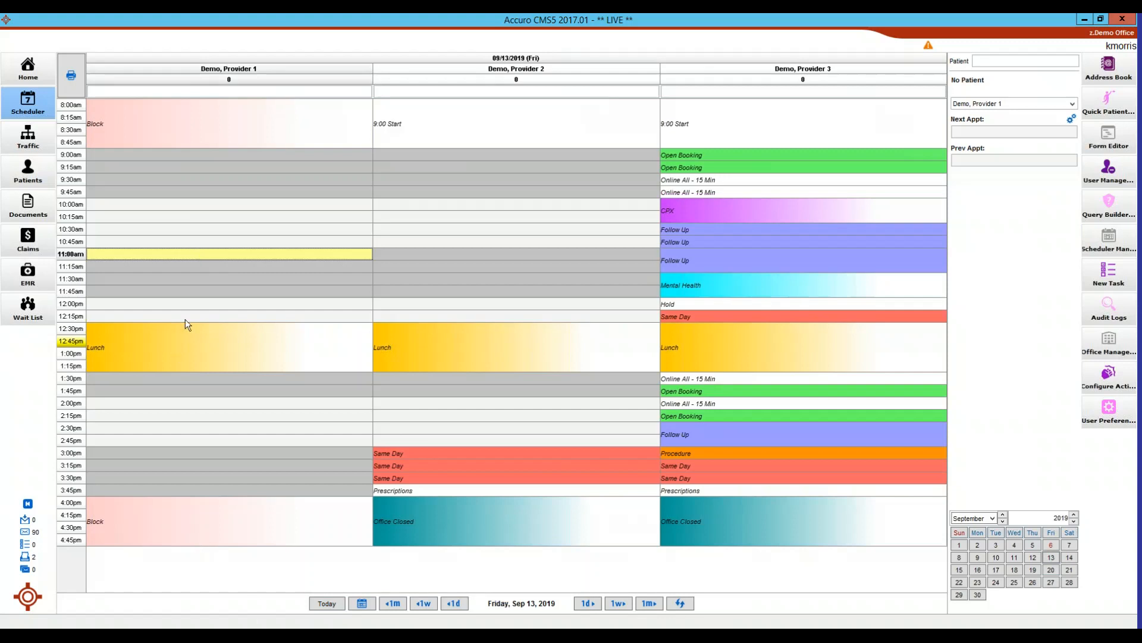
left_click(197, 304)
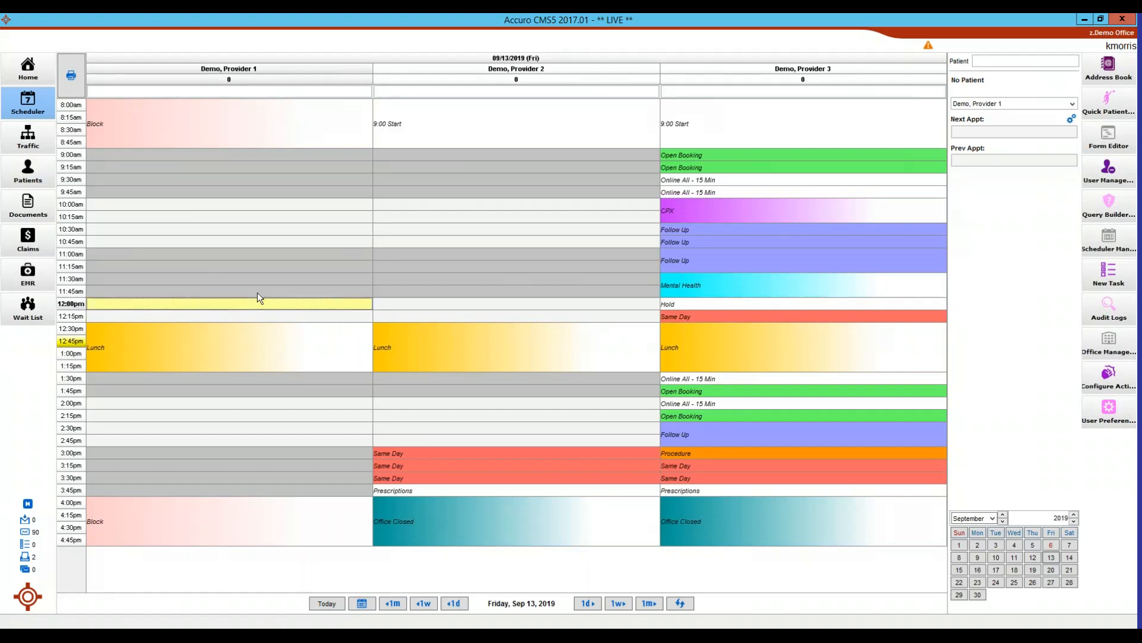
Examine Demo, Provider 2's 9:00 Start, Office Closed, Same Day and Prescriptions suggestions.
left_click(476, 134)
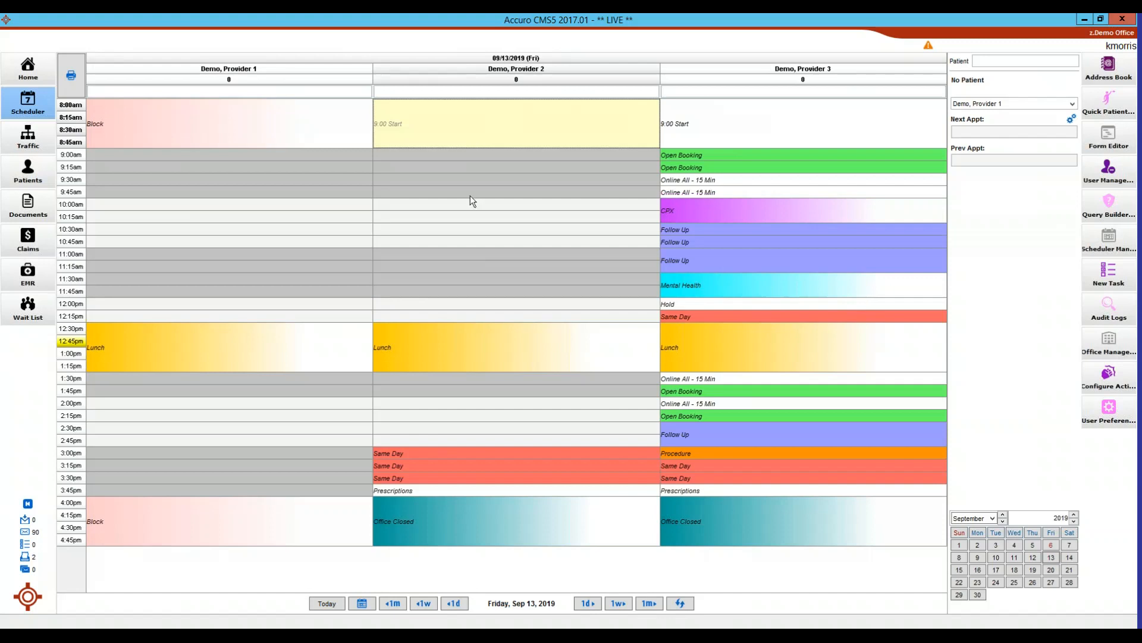
left_click(441, 522)
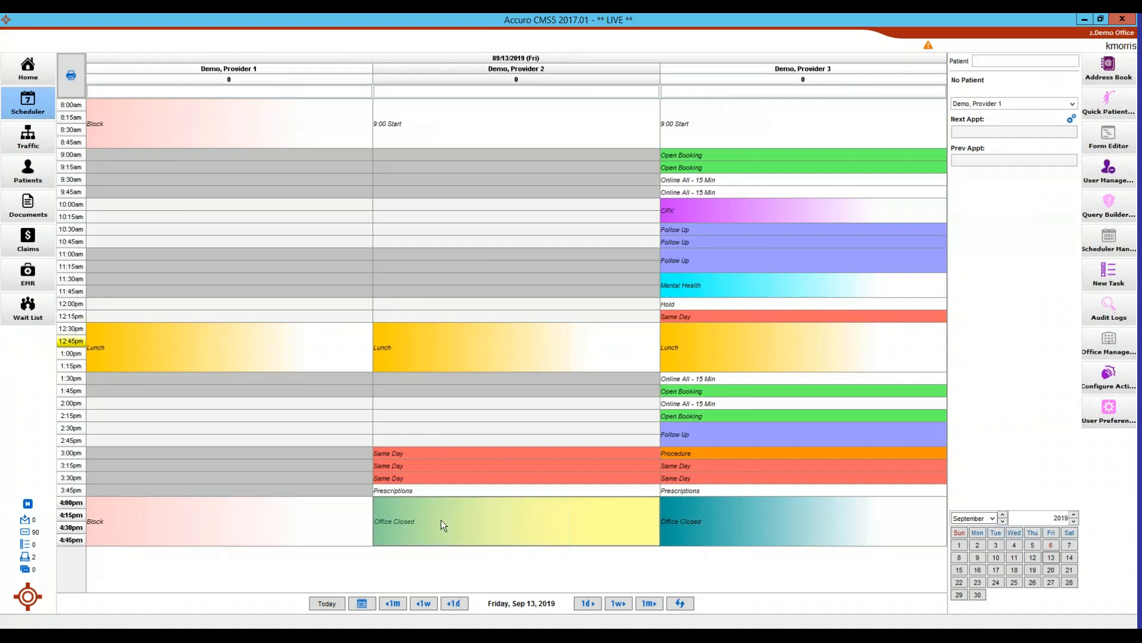
left_click(413, 449)
left_click(426, 465)
left_click(436, 486)
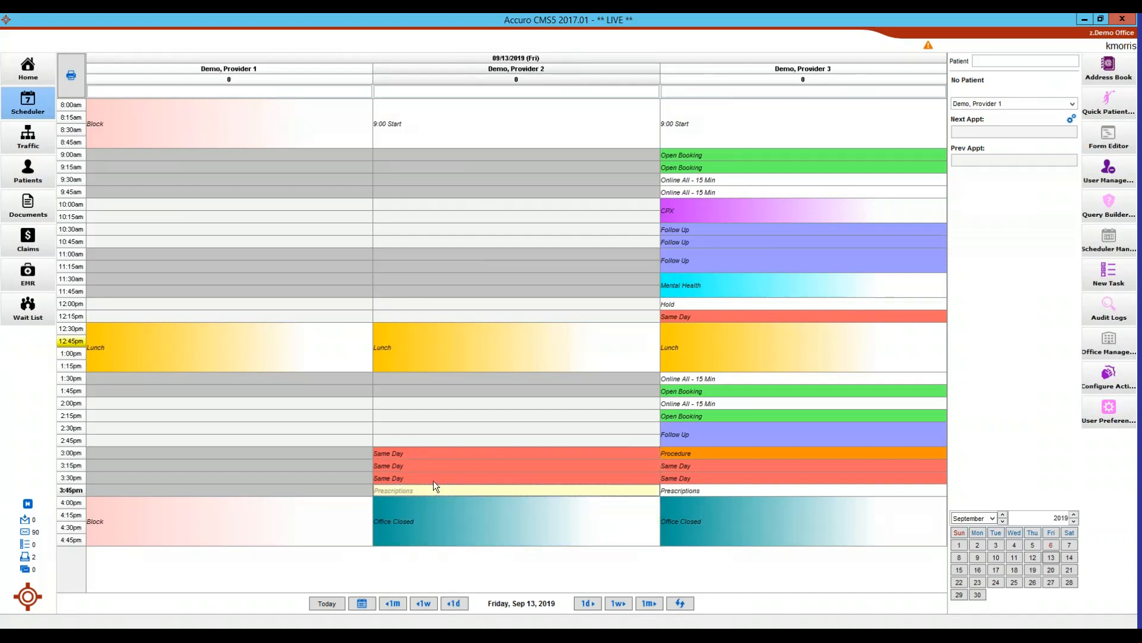
left_click(433, 480)
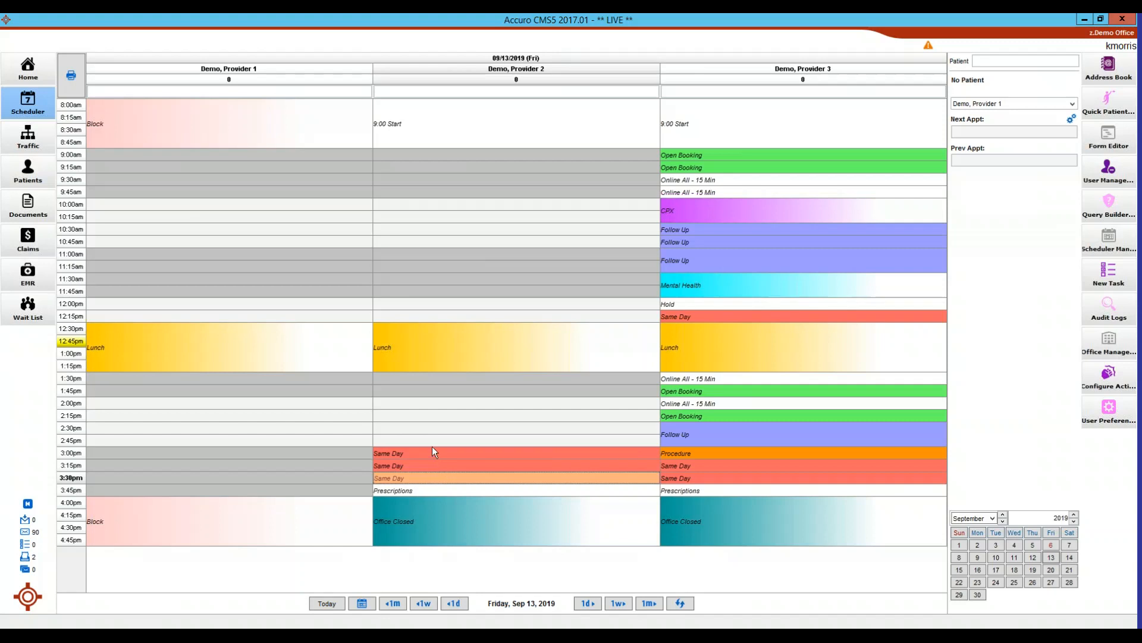
left_click(417, 491)
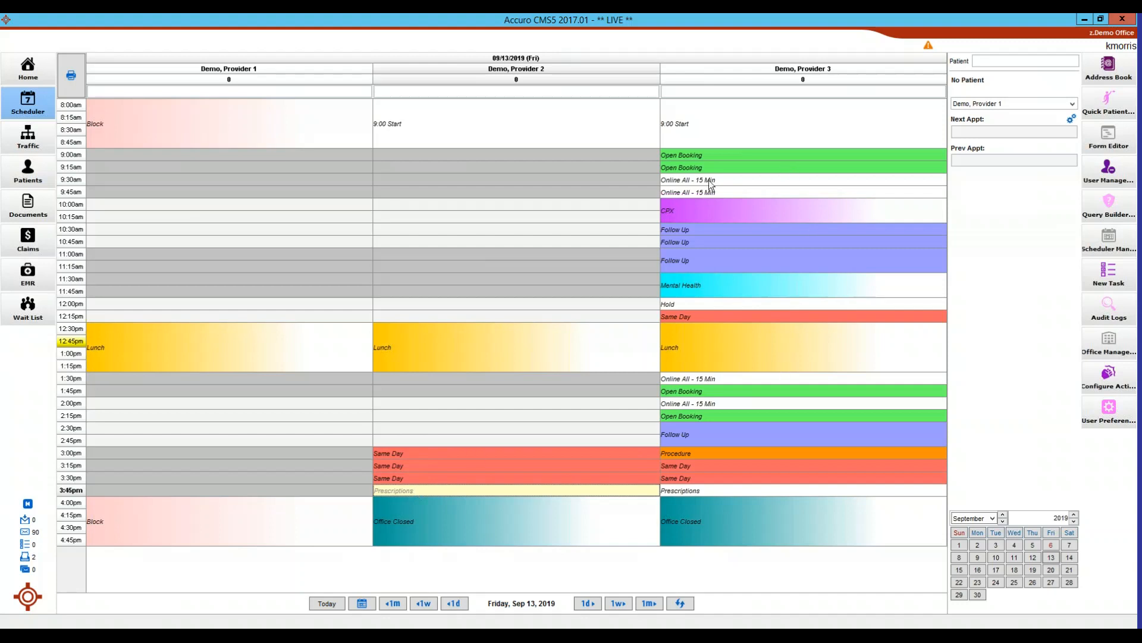
Examine Demo, Provider 3's morning and afternoon Follow Up blocks and the 10:00am CPX block.
left_click(556, 205)
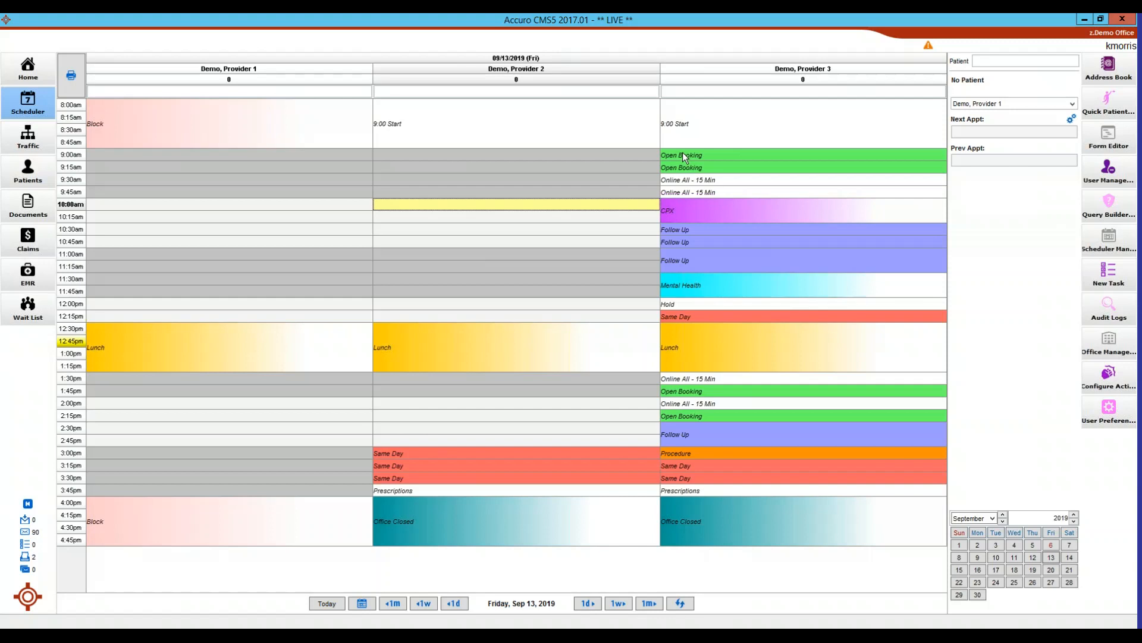
left_click(700, 244)
left_click(703, 263)
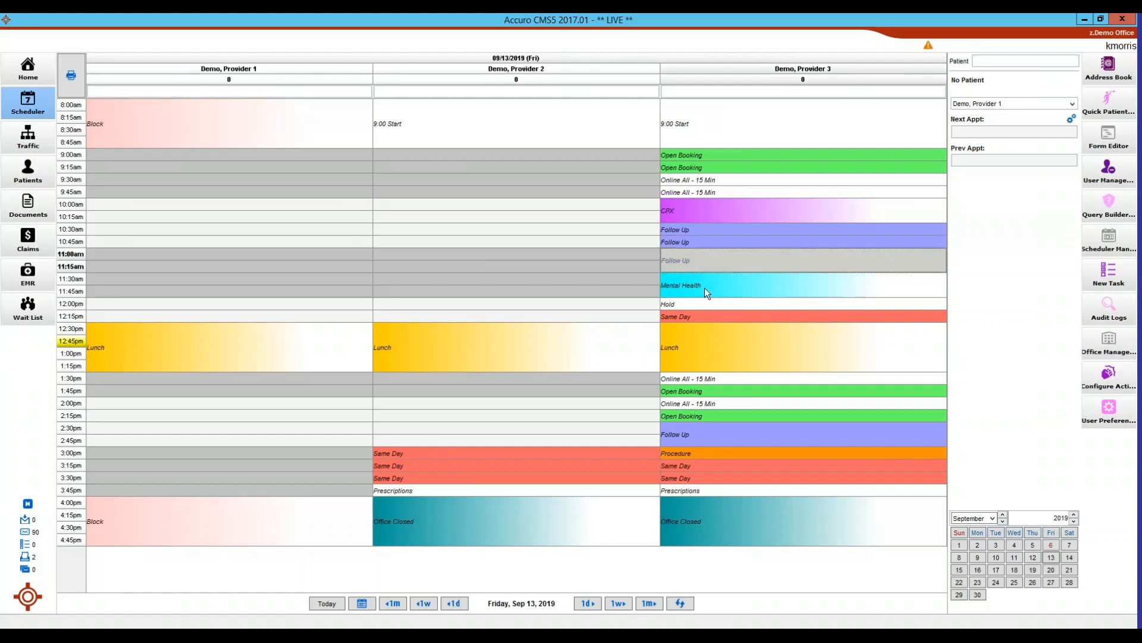
left_click(731, 440)
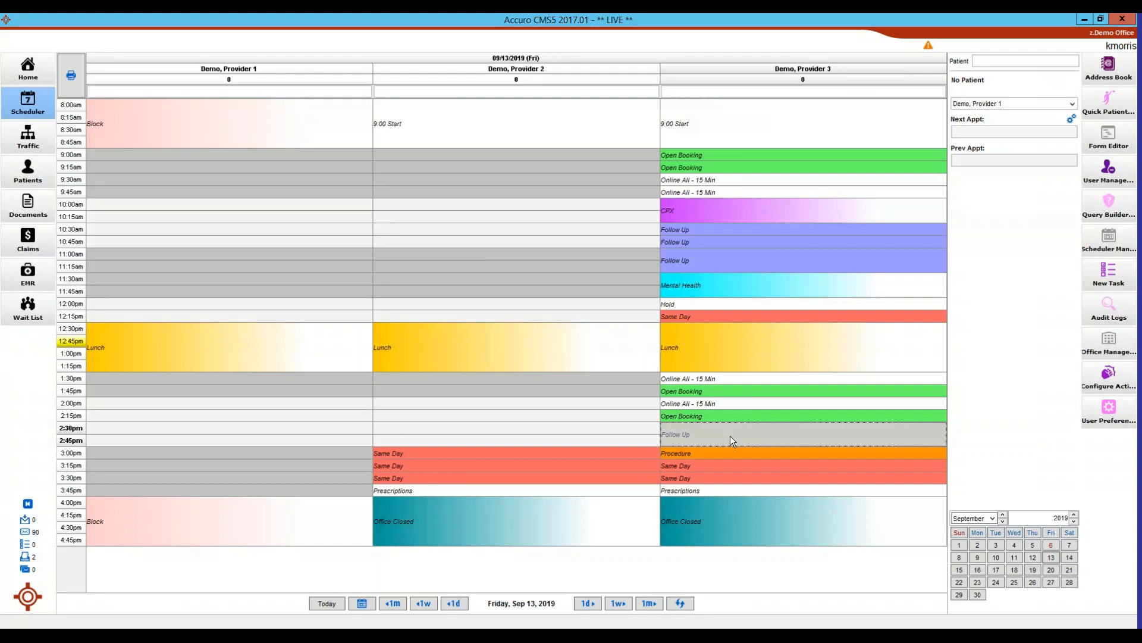
left_click(694, 204)
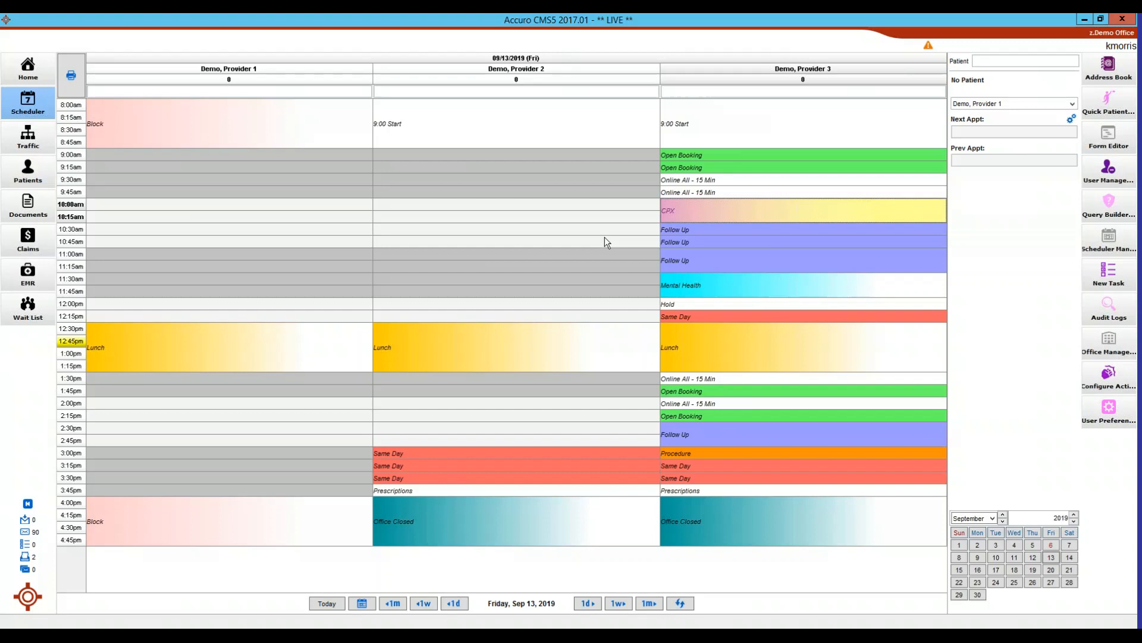
Replace Demo, Provider 3's 2:30pm to 2:45pm Follow Up suggestion with CPX.
left_click(712, 433)
right_click(712, 433)
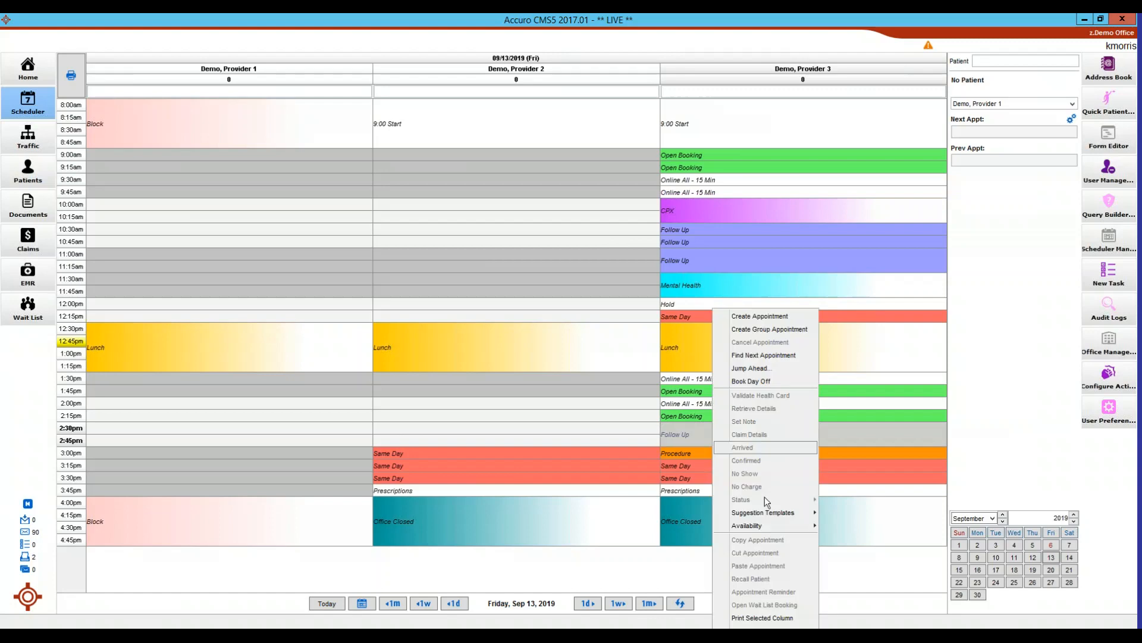
mouse_move(767, 513)
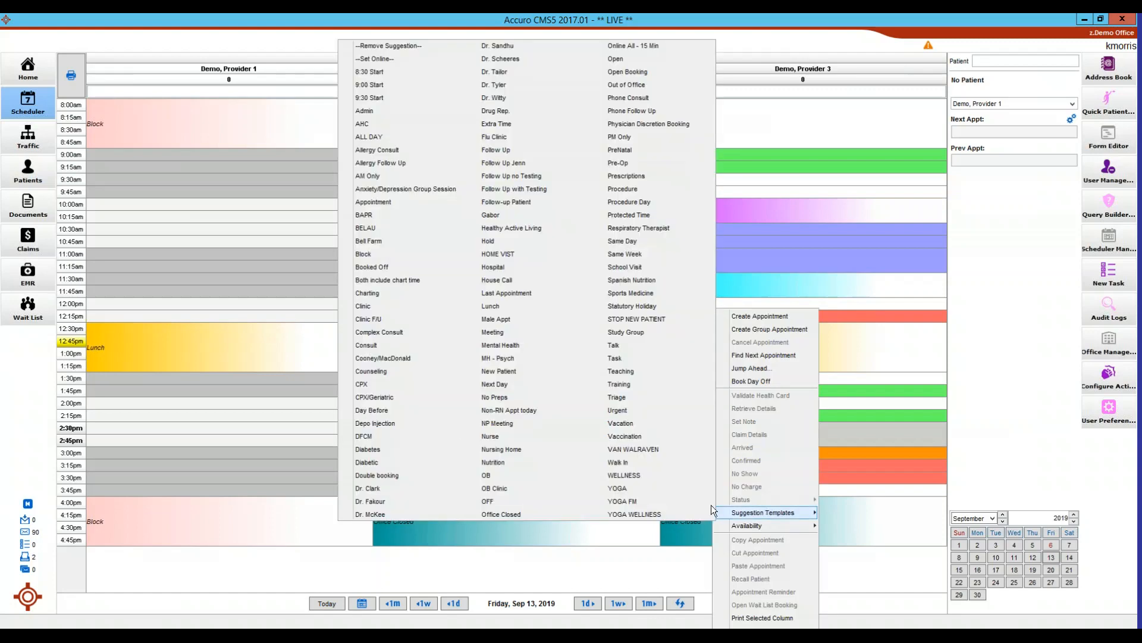
left_click(375, 385)
key("Return")
Replace Demo, Provider 3's 10:00am to 10:15am CPX suggestion with Follow Up.
right_click(702, 209)
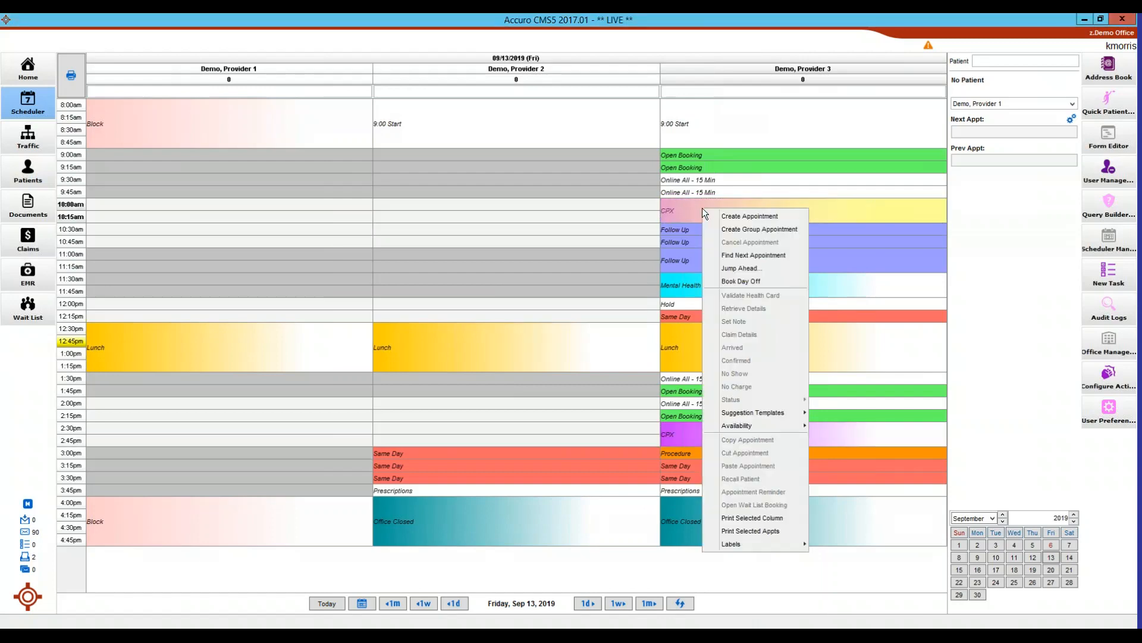
mouse_move(756, 414)
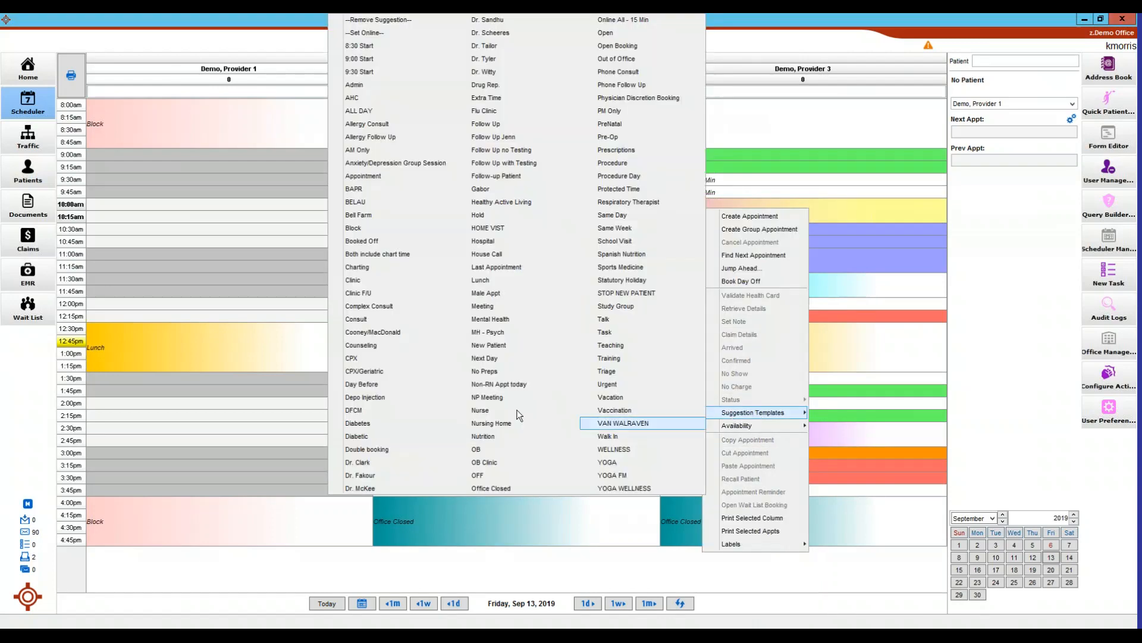
left_click(493, 125)
left_click(570, 346)
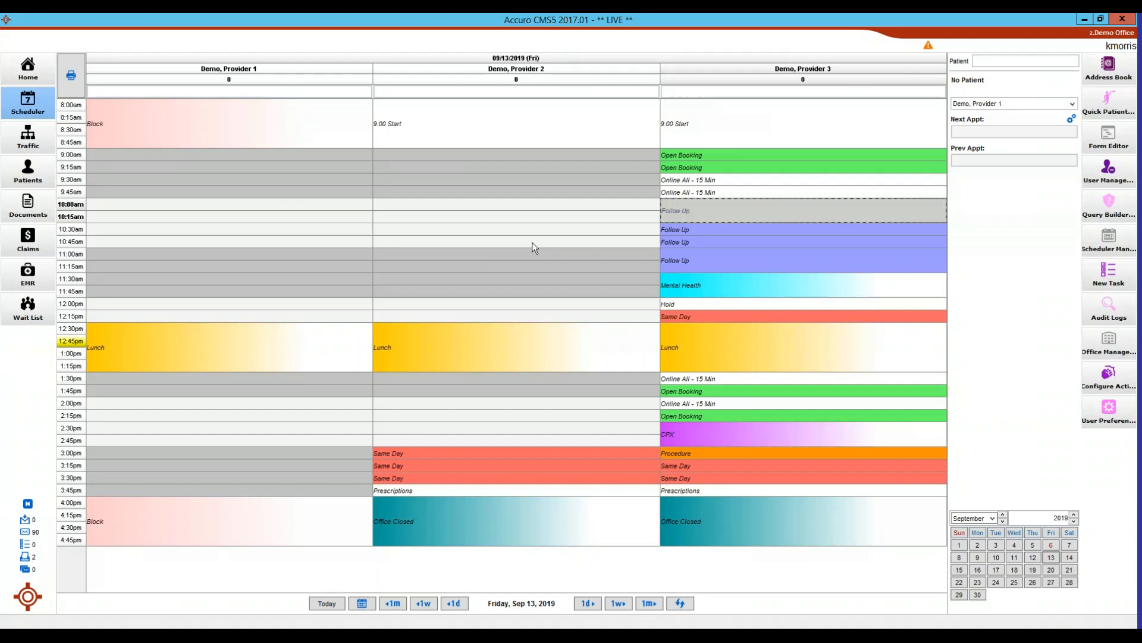
left_click(588, 214)
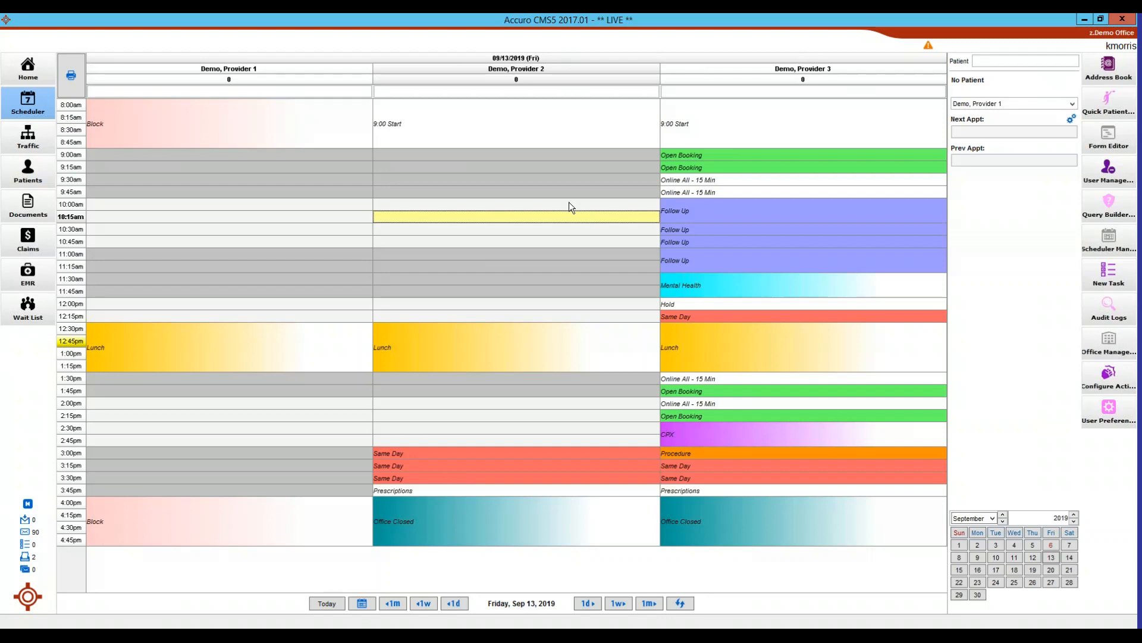
Open the suggestion template management in Scheduler Management and review the "2 - Light Formatting" template's daily slots beside the schedule.
left_click(1108, 235)
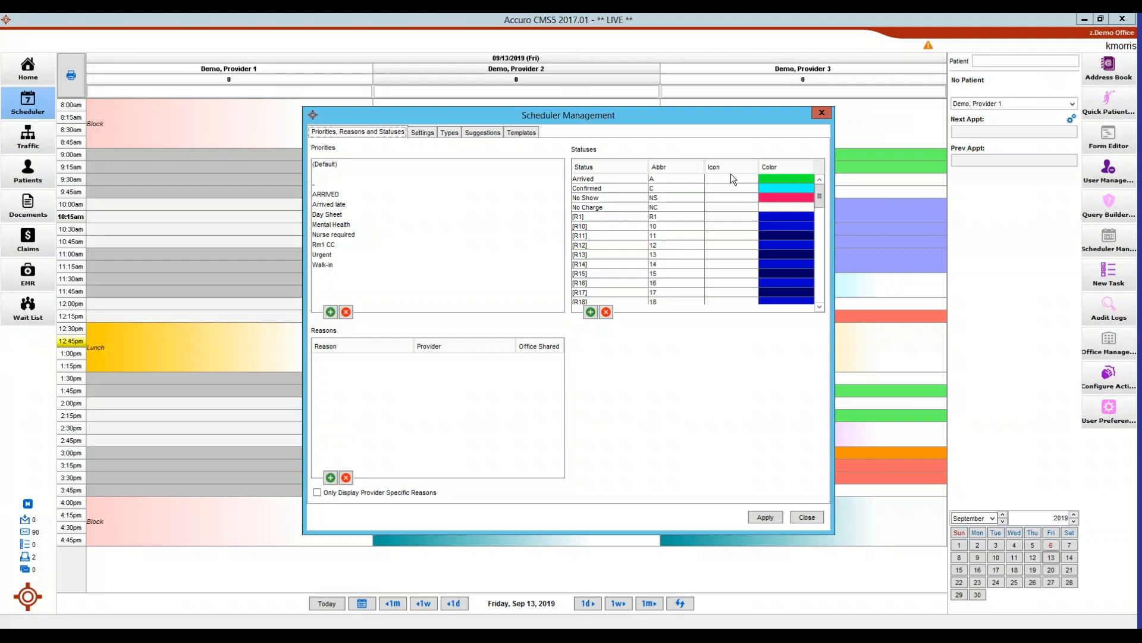
left_click(527, 132)
left_click_drag(564, 113, 370, 113)
left_click(191, 148)
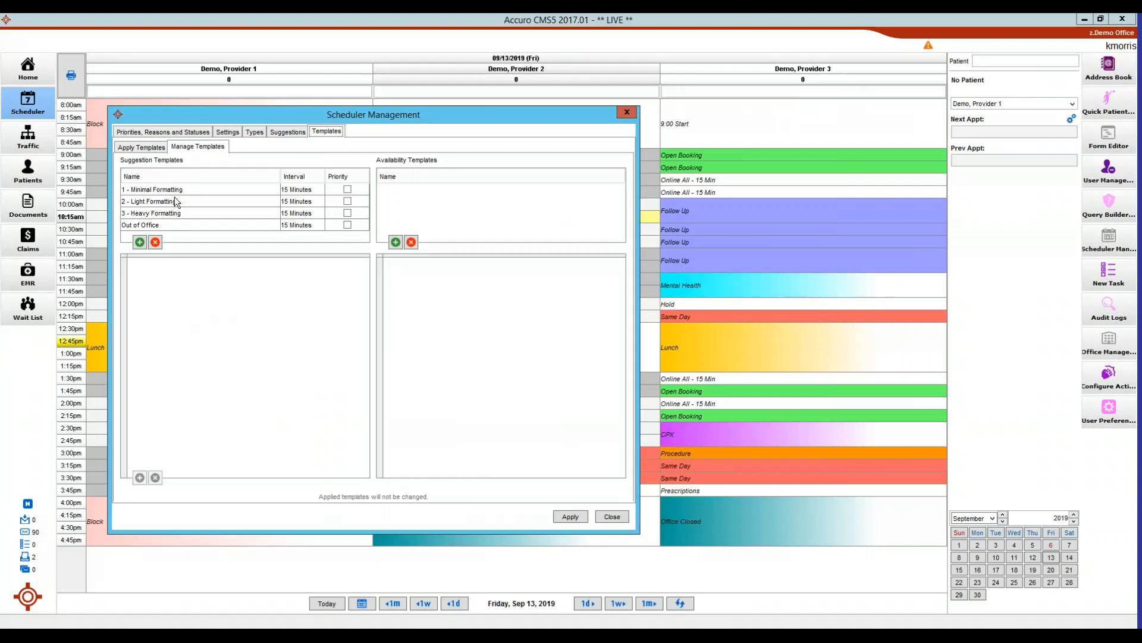
left_click(144, 202)
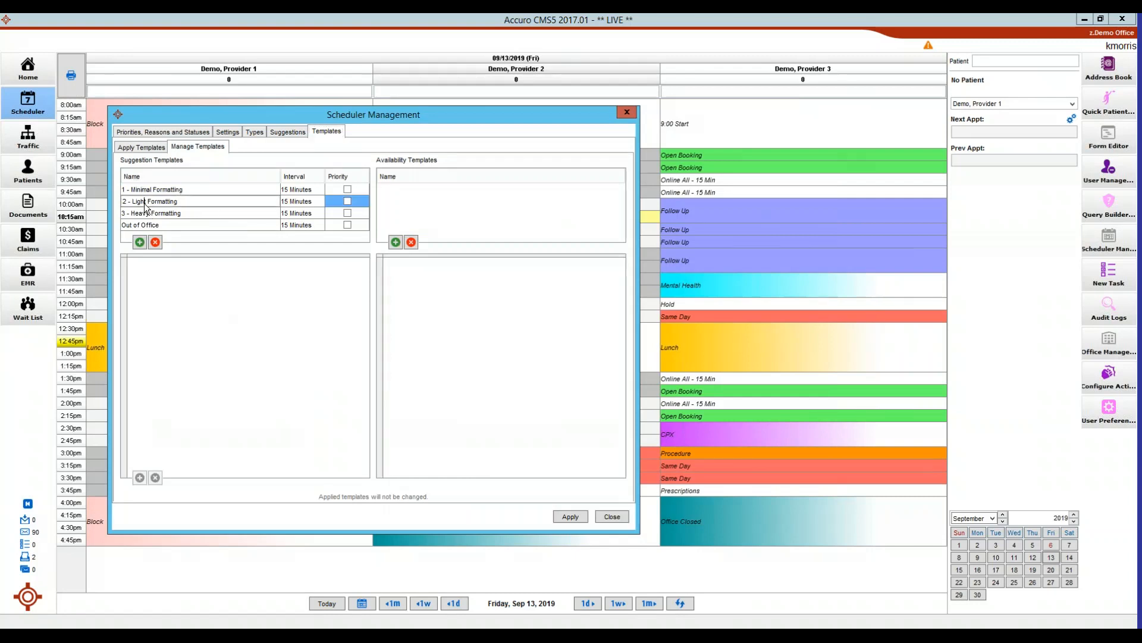
scroll(233, 361, "down", 5)
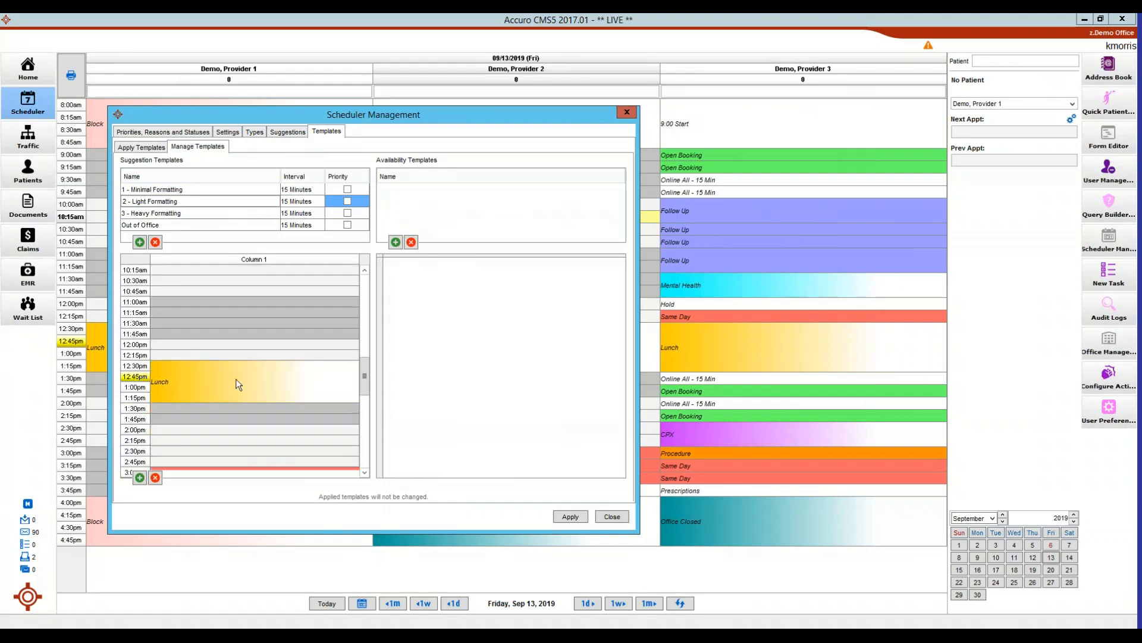
Review the "2 - Light Formatting" template's daily slots and remove its Lunch suggestion from the 12:30pm to 1:15pm slots.
scroll(236, 378, "down", 3)
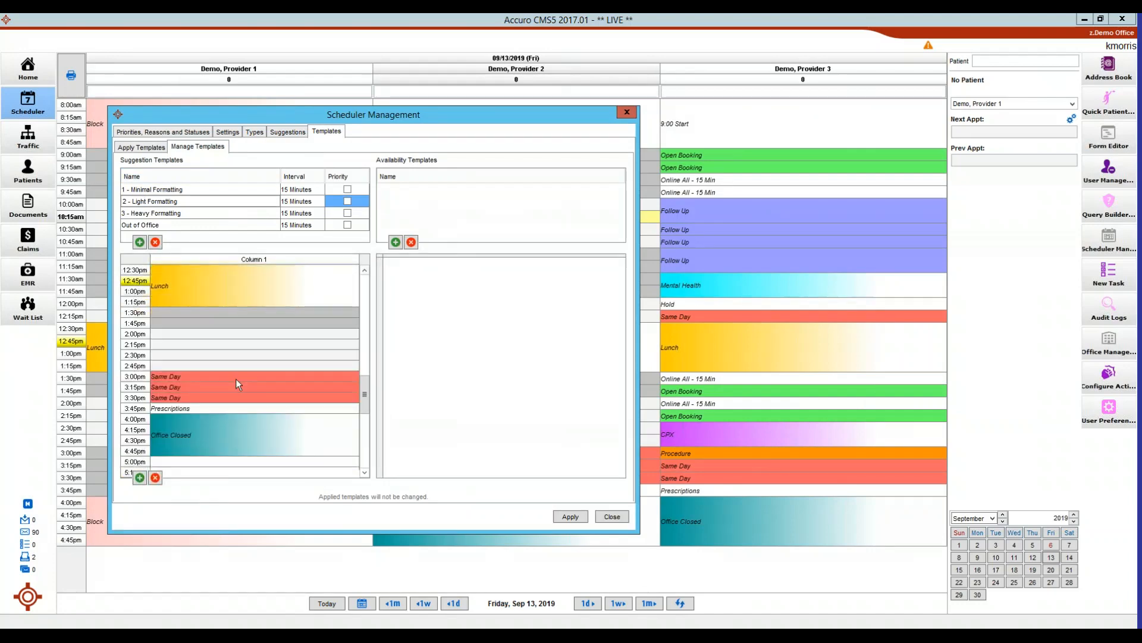
scroll(209, 325, "up", 8)
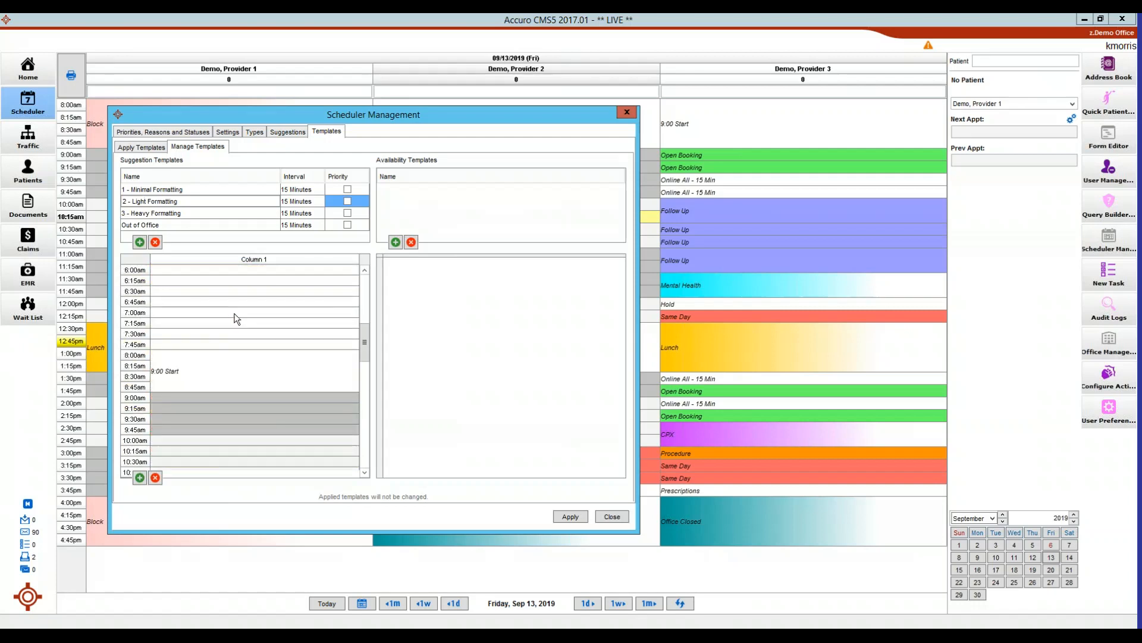
scroll(237, 339, "down", 2)
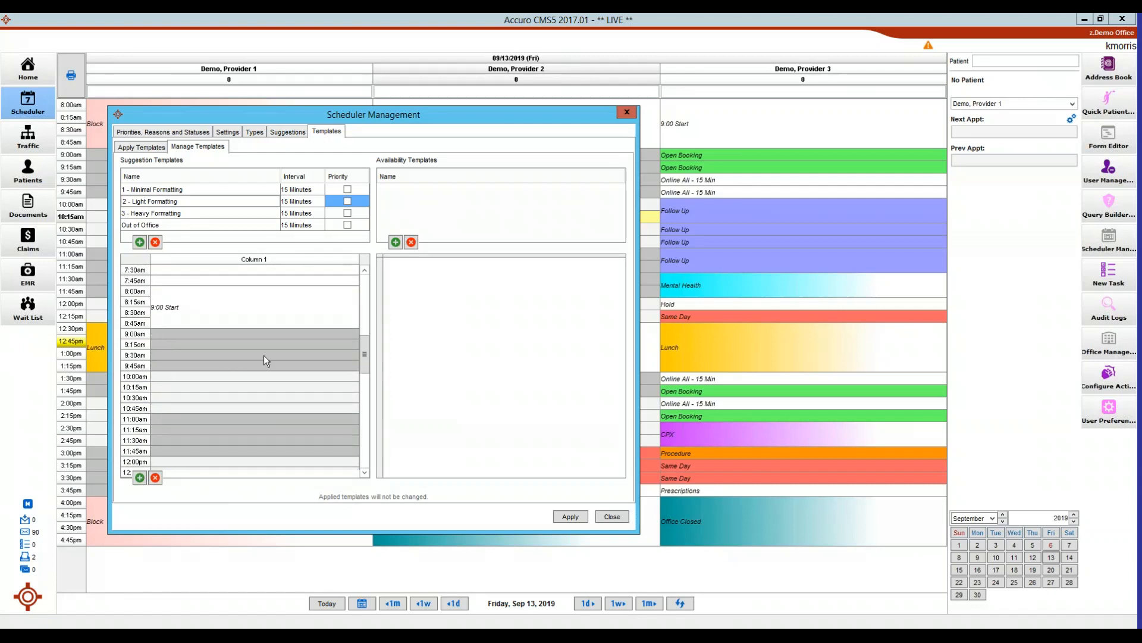
scroll(263, 355, "down", 3)
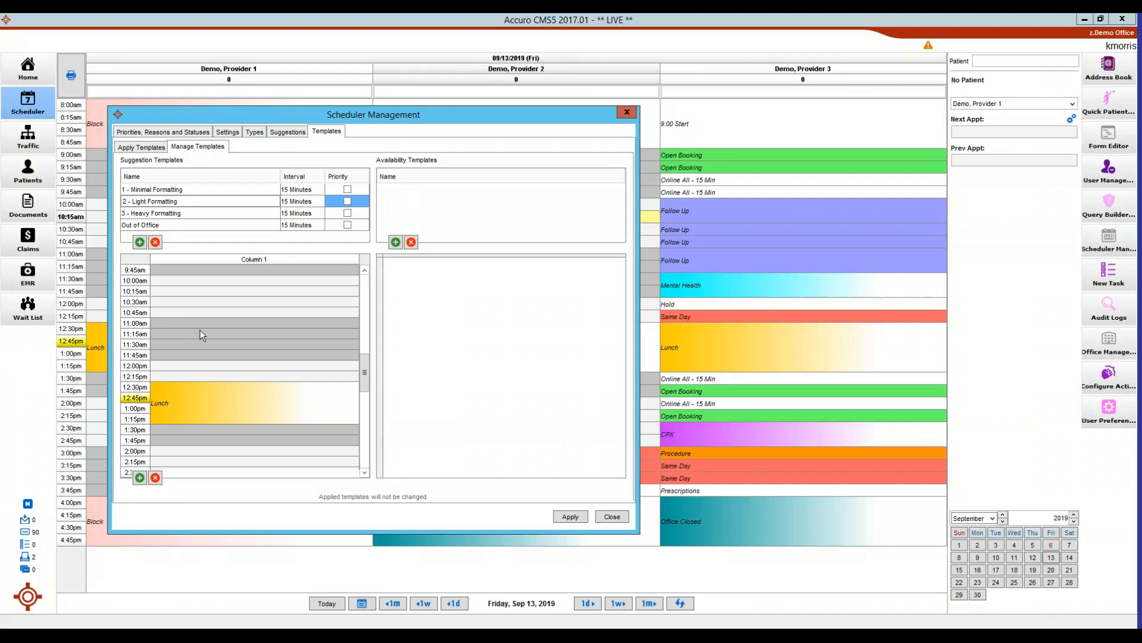
scroll(200, 330, "up", 3)
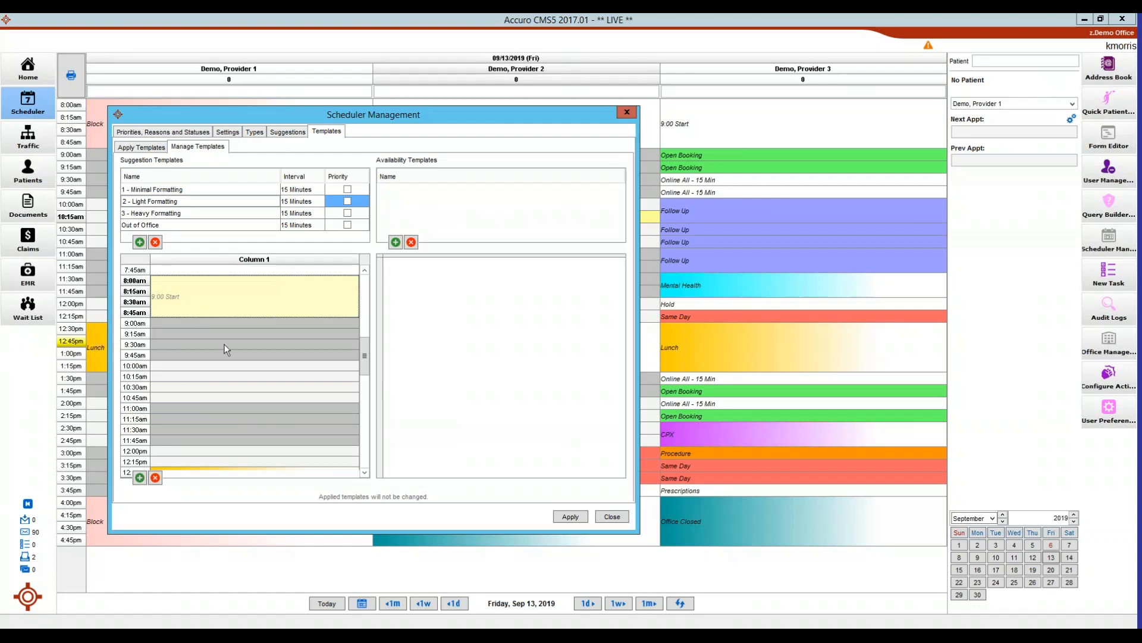
scroll(227, 346, "down", 2)
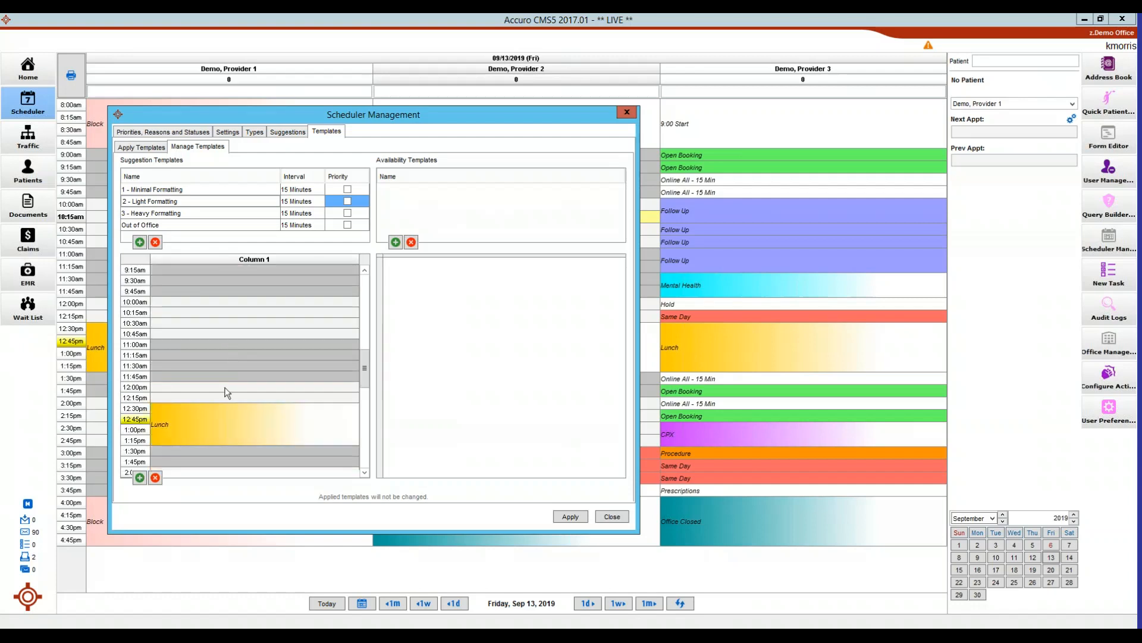
left_click(180, 426)
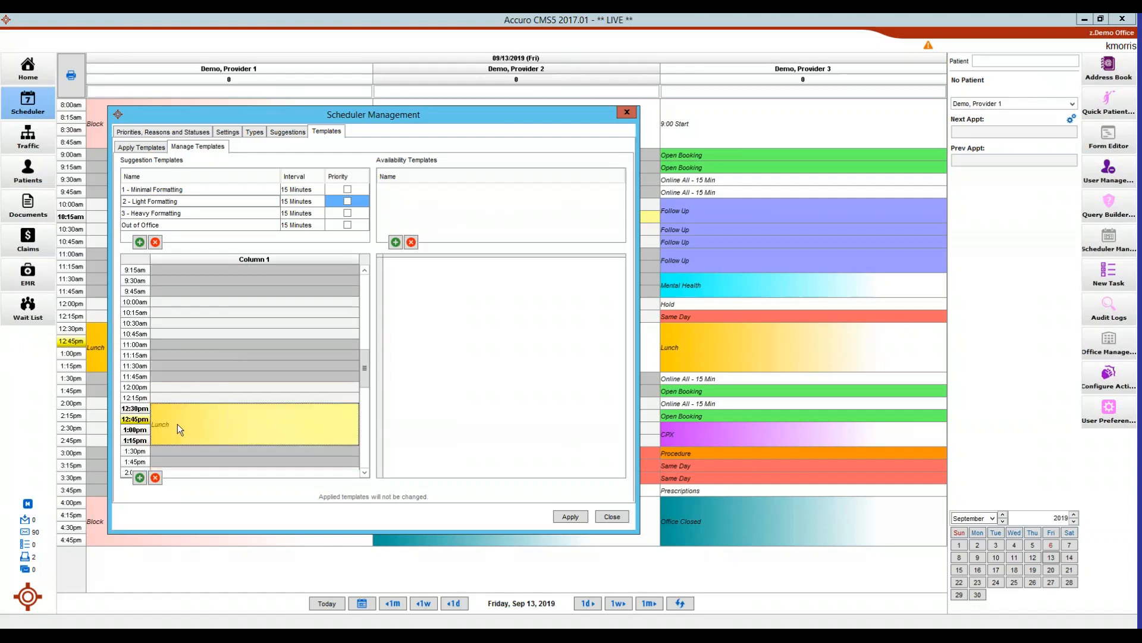
right_click(215, 434)
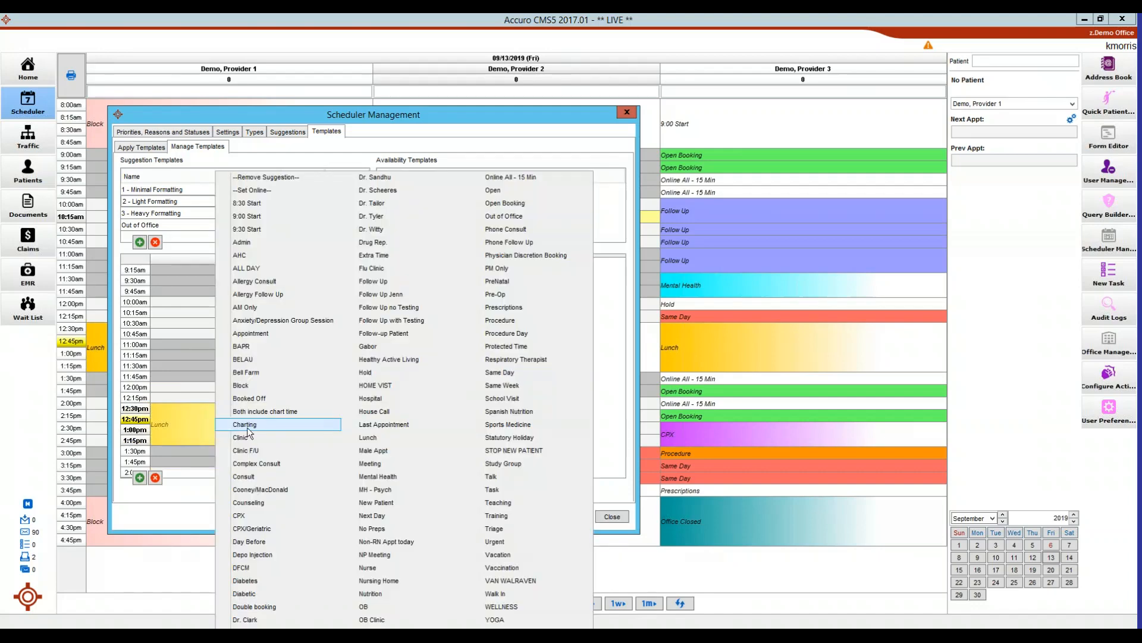
left_click(266, 177)
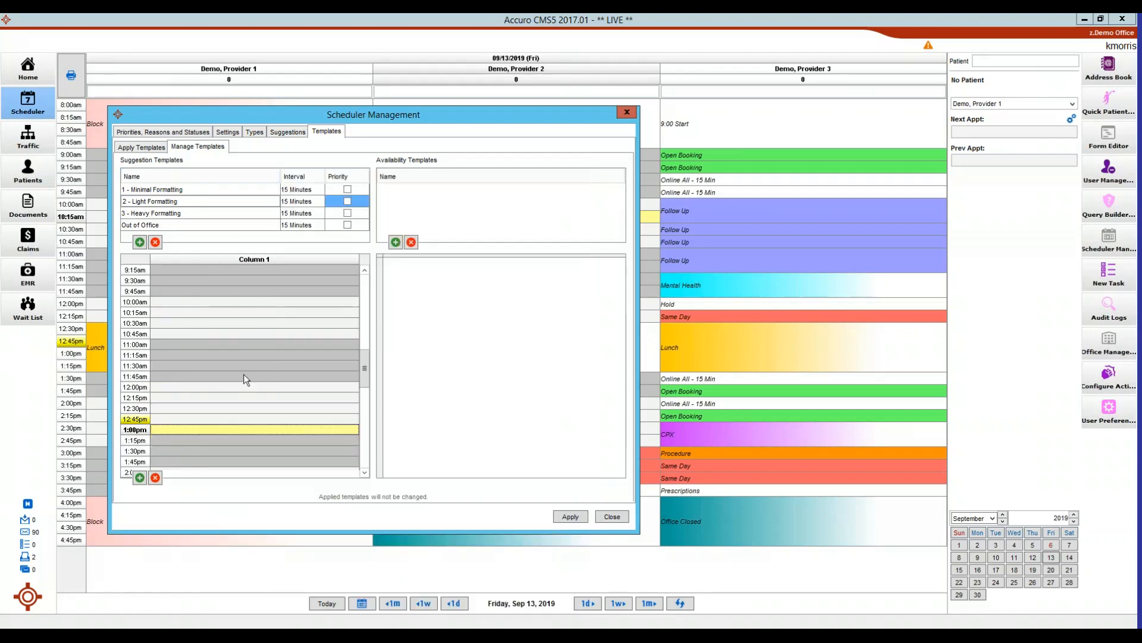
Assign the Lunch suggestion to the 12:00pm to 12:45pm slots of the "2 - Light Formatting" template.
scroll(203, 416, "down", 1)
left_click_drag(162, 356, 174, 387)
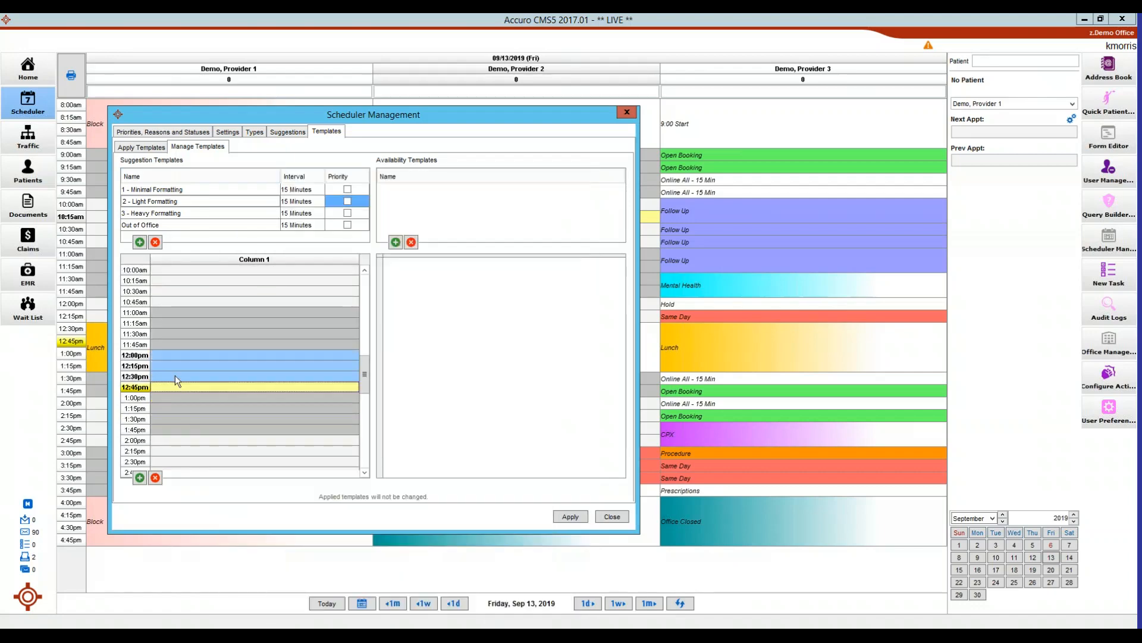
right_click(175, 375)
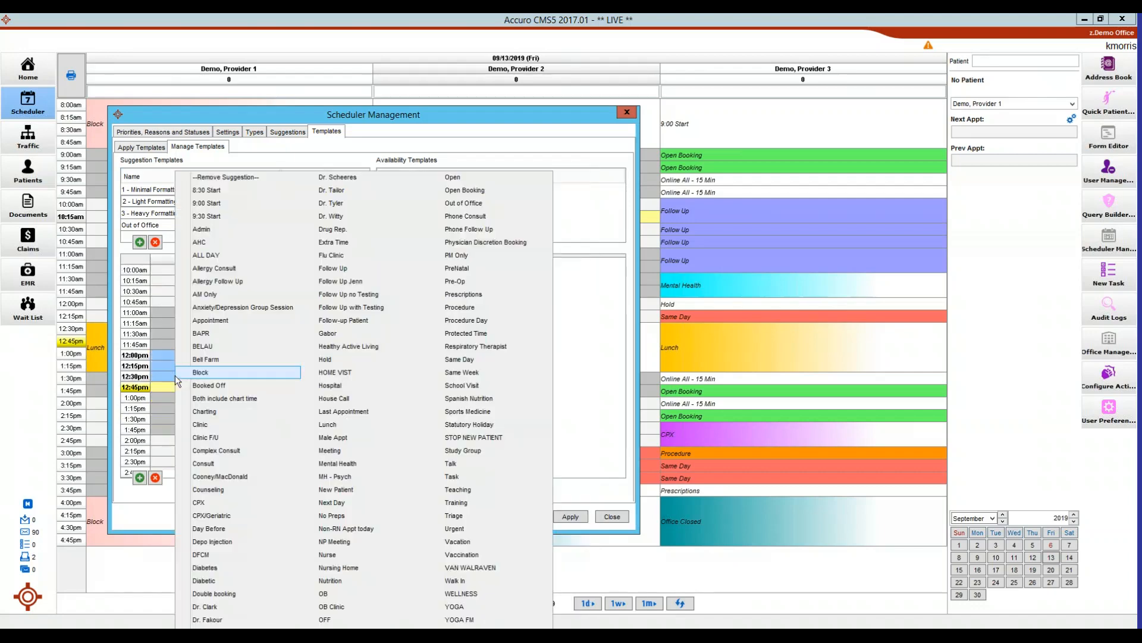
left_click(351, 424)
left_click(599, 343)
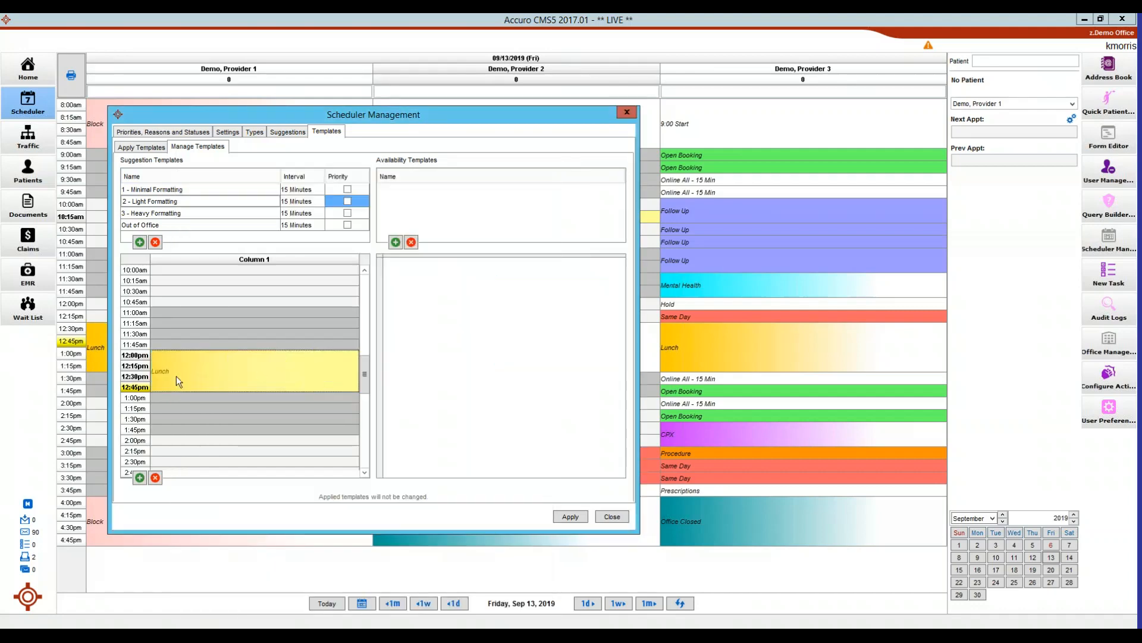
Extend the template's Lunch suggestion so that it also covers the 1:00pm slot.
left_click(174, 395)
left_click_drag(177, 388, 177, 395)
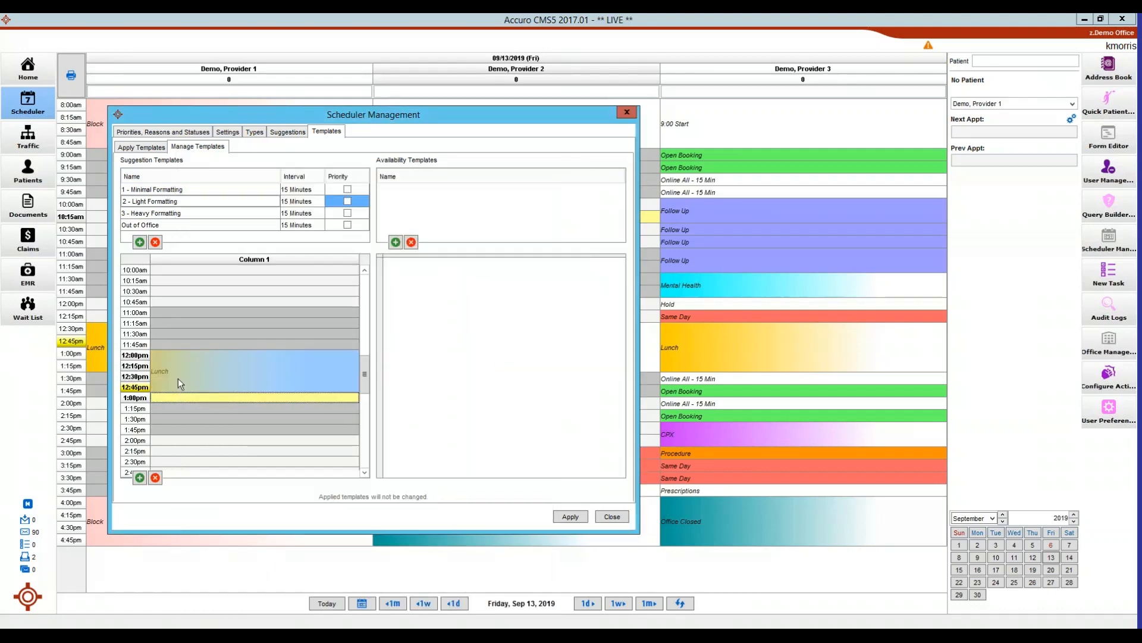
right_click(178, 379)
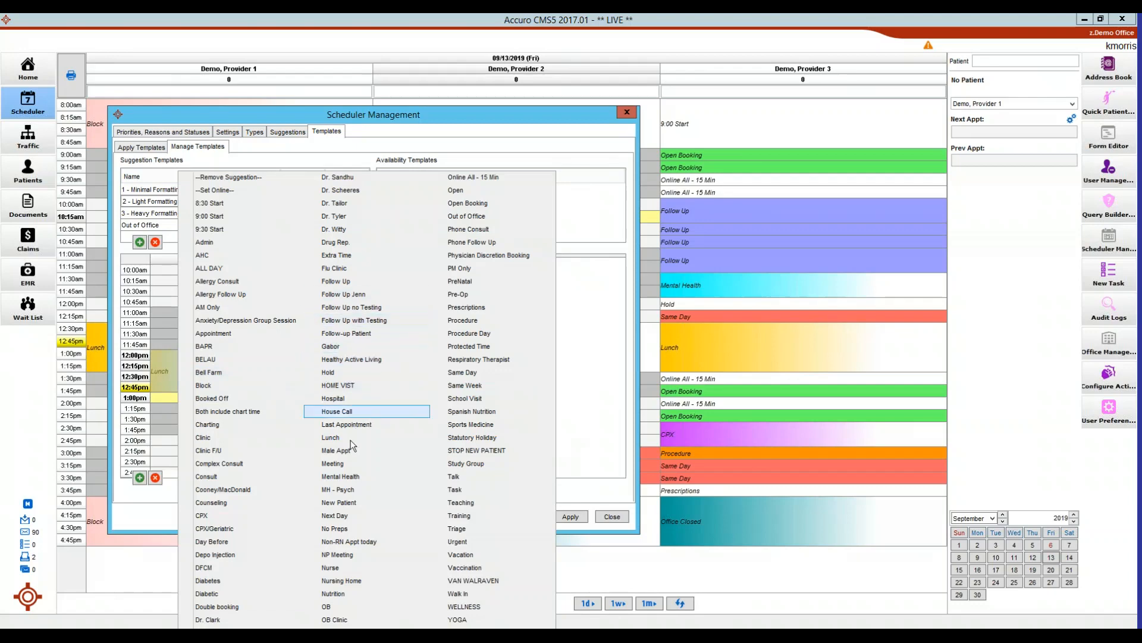
left_click(374, 436)
left_click(573, 347)
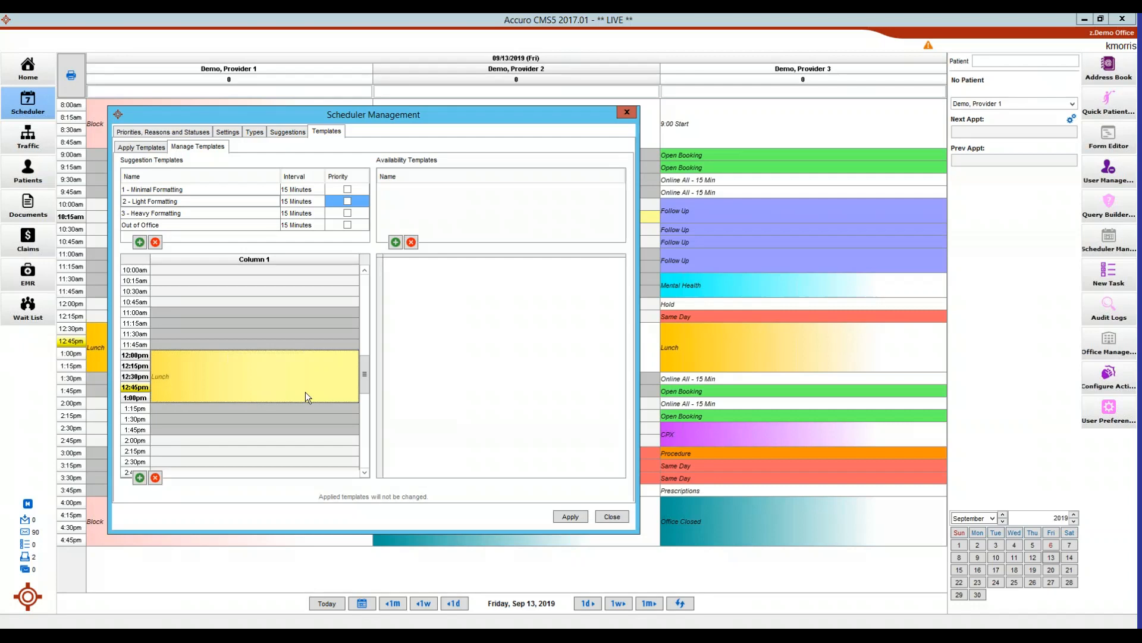
Display the "3 - Heavy Formatting" template and close Scheduler Management without saving the template changes.
left_click(148, 214)
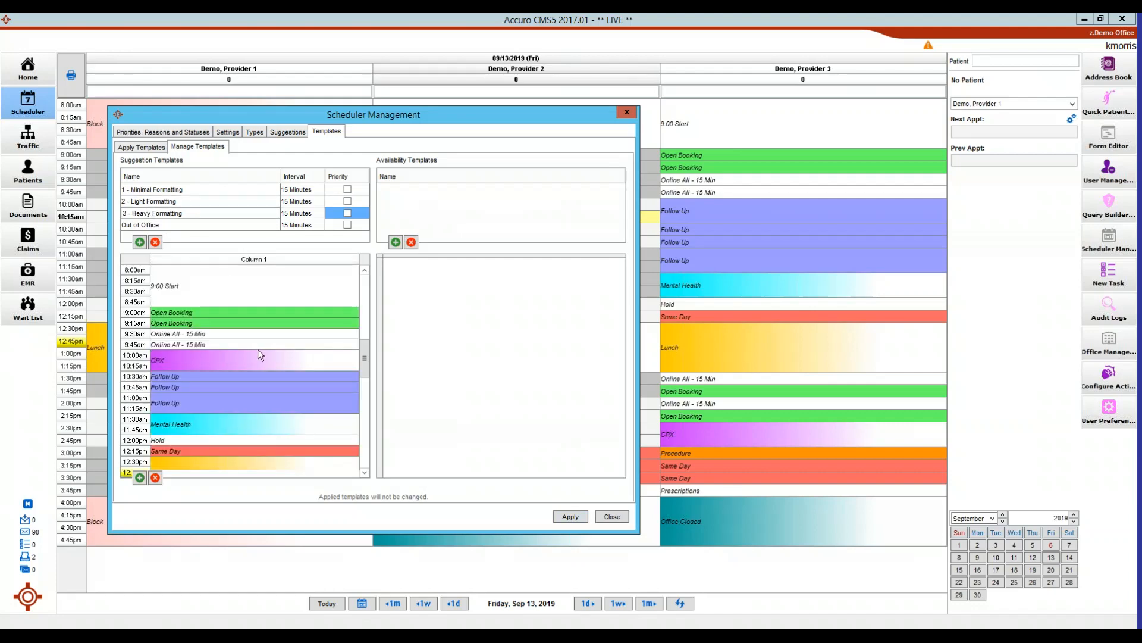
left_click(613, 518)
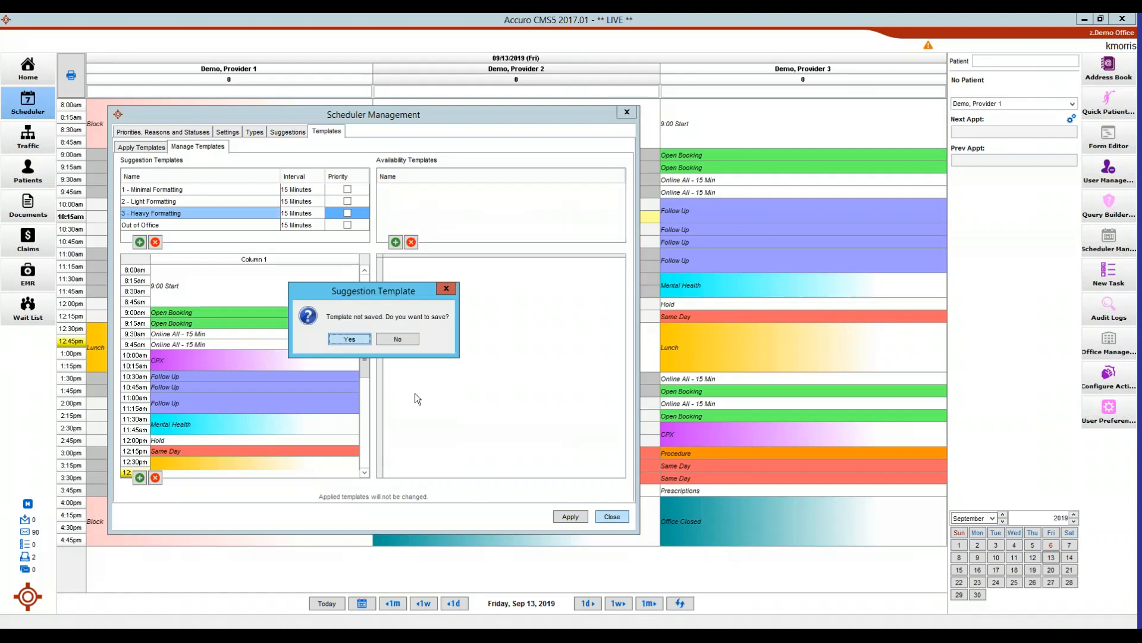
left_click(399, 338)
left_click(334, 402)
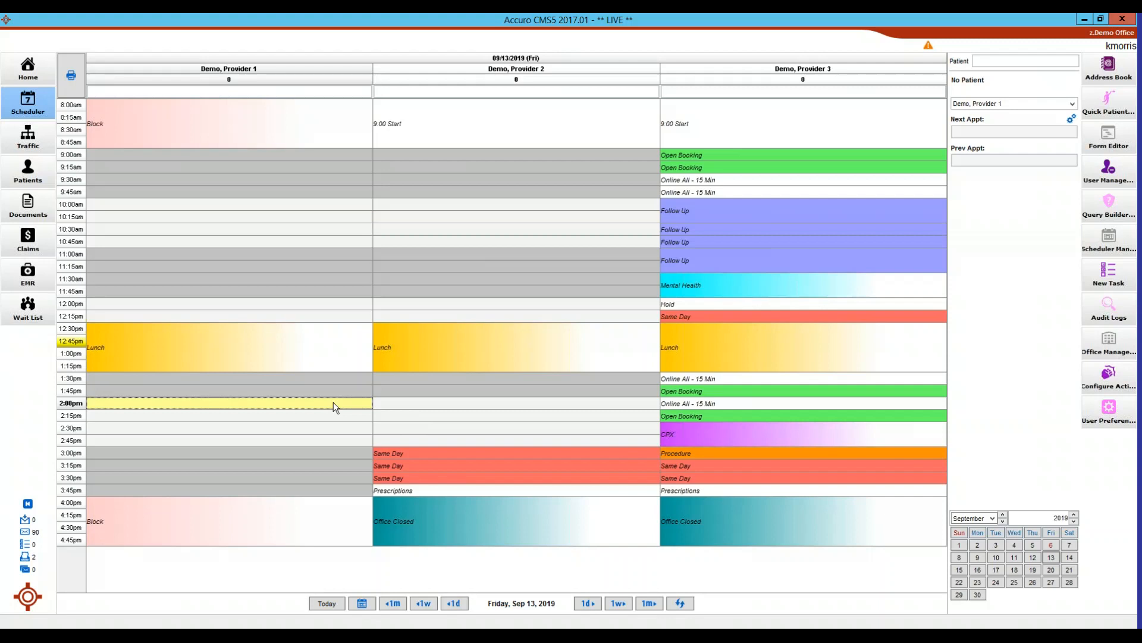
Go to the September 20, 2019 schedule and view the templates that can be applied to Demo, Provider 3.
left_click(1051, 570)
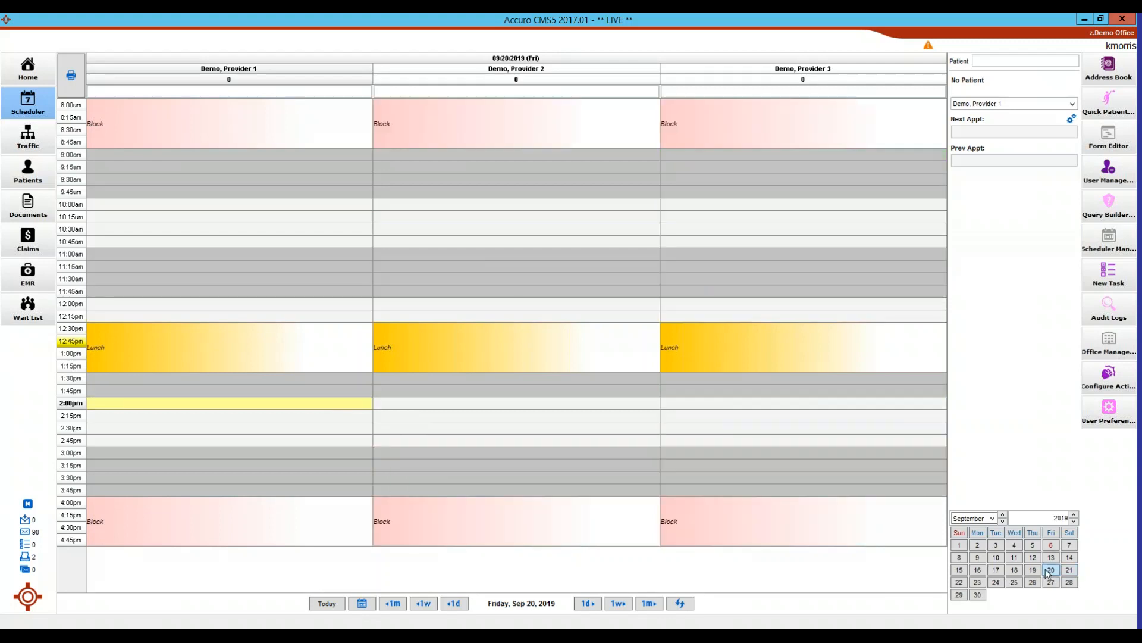
right_click(748, 71)
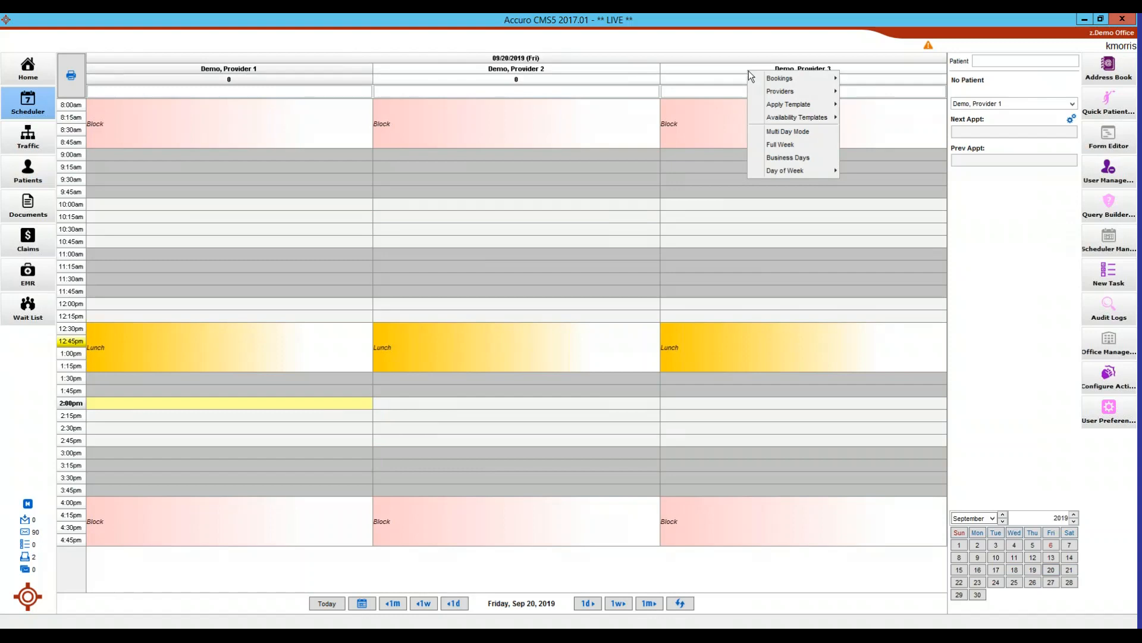
mouse_move(794, 109)
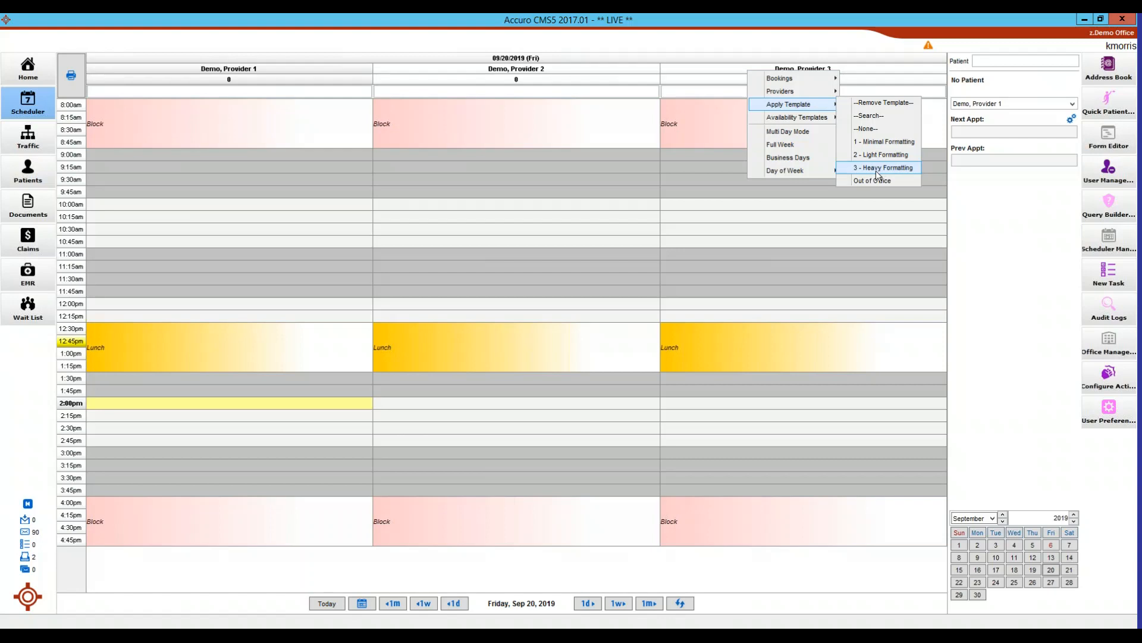
left_click(568, 224)
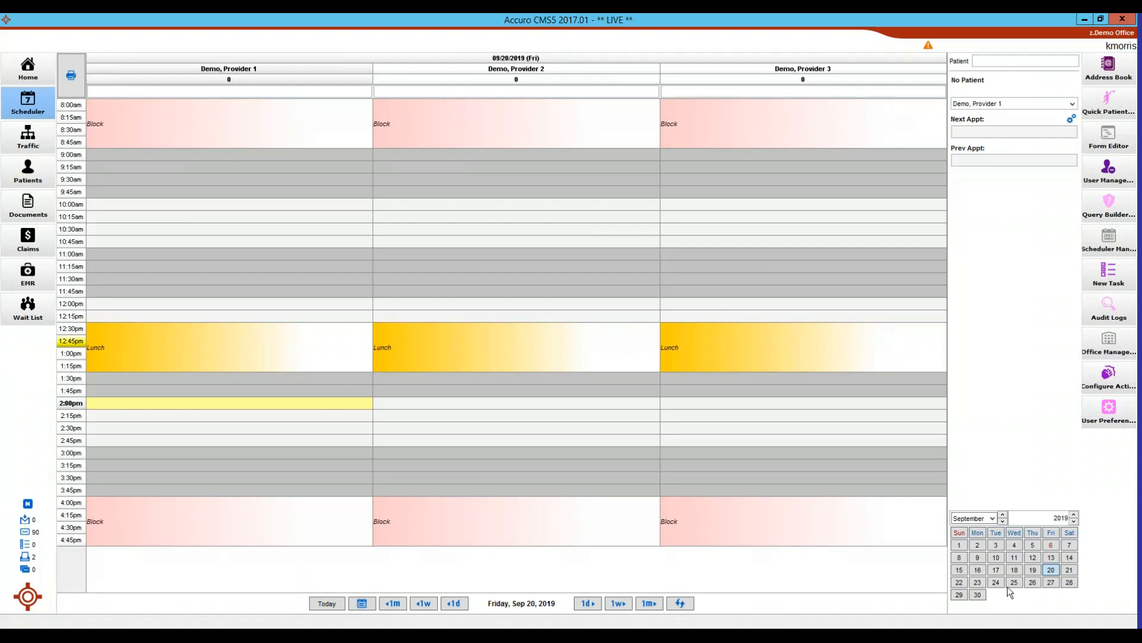
Go to the October 31, 2019 schedule and view the suggestions available for Demo, Provider 1's whole day.
left_click(1003, 516)
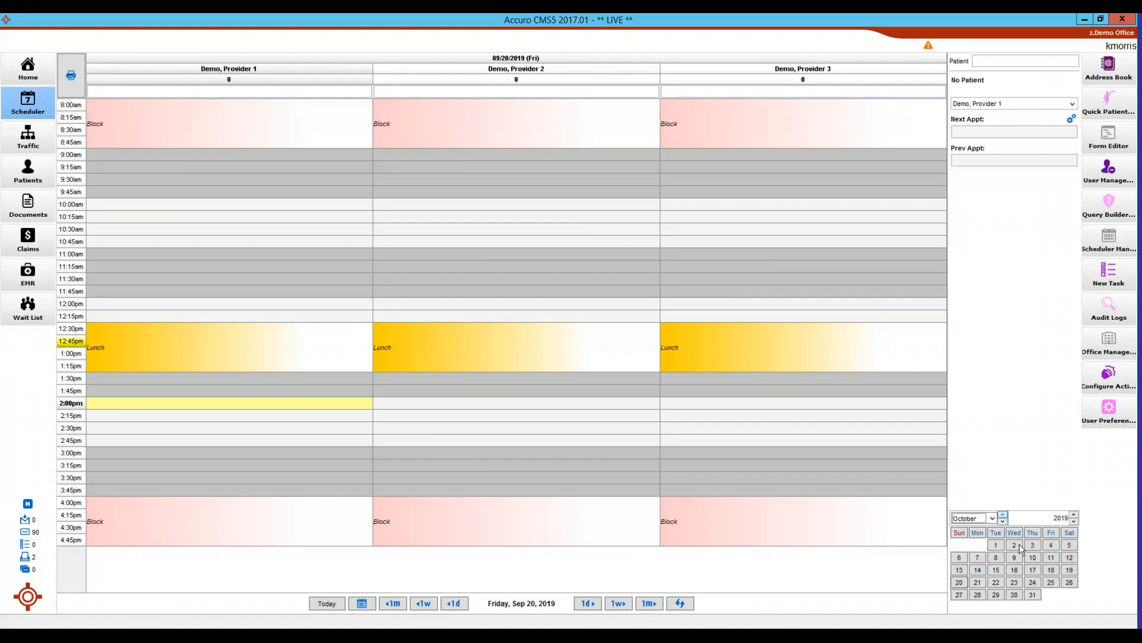
left_click(1033, 594)
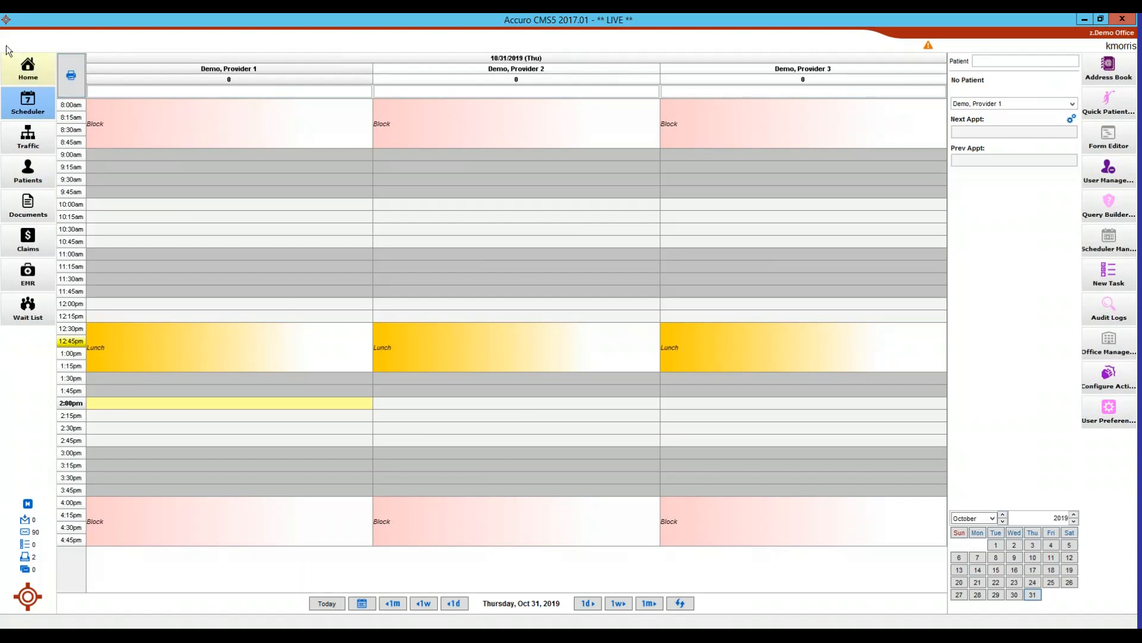
left_click_drag(184, 116, 185, 504)
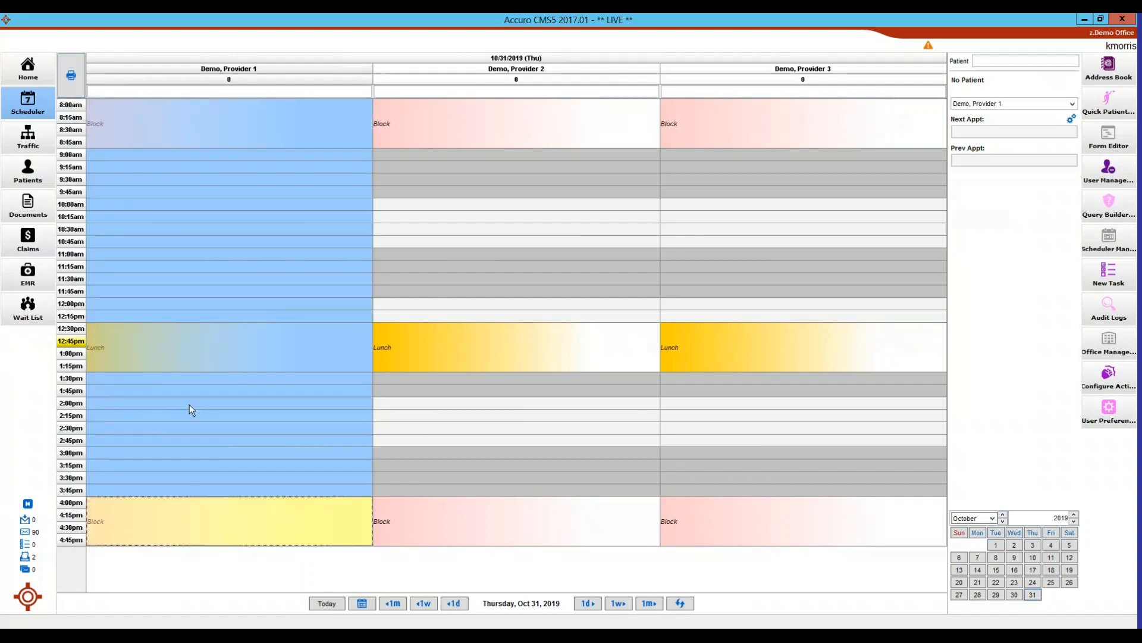
right_click(174, 441)
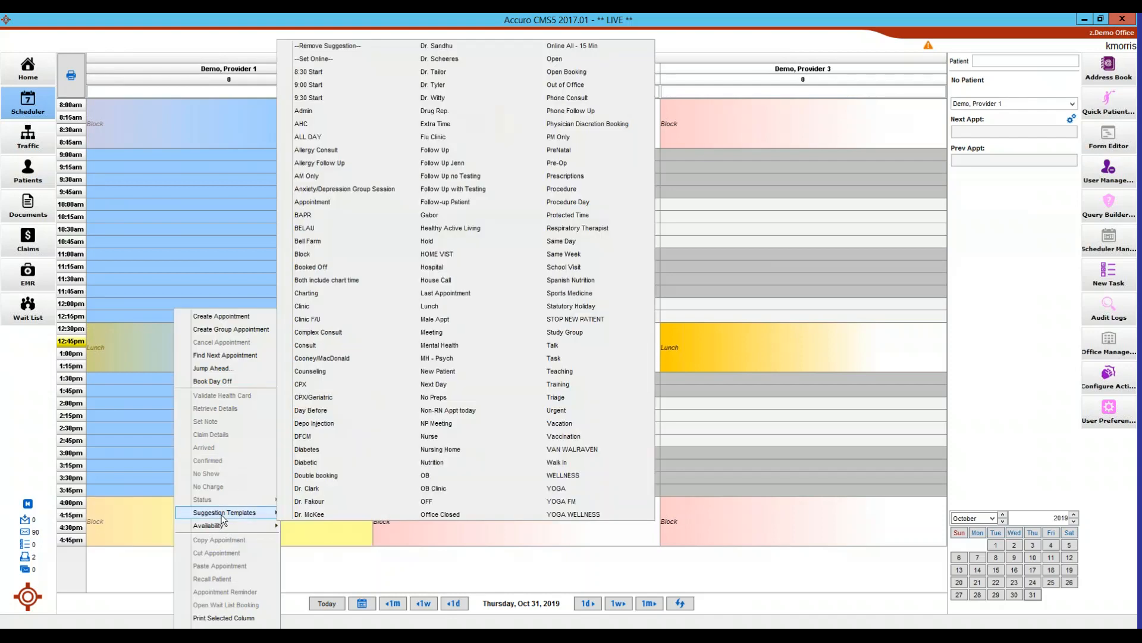
mouse_move(238, 514)
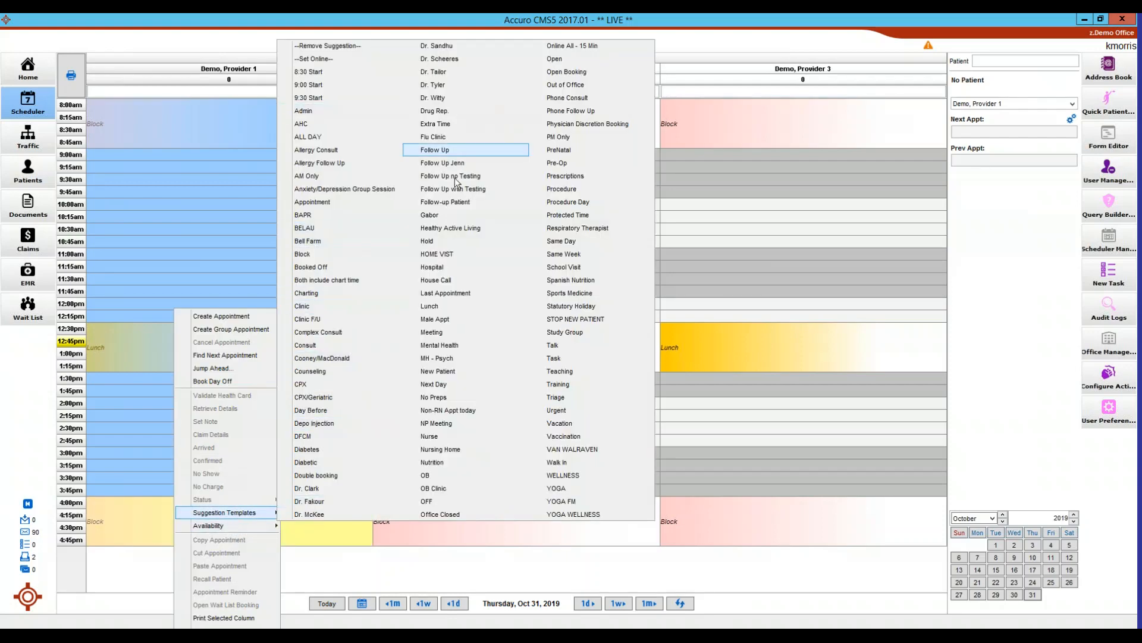
left_click(173, 225)
Apply the Out of Office template to Demo, Provider 1 on October 31, 2019 and view the template choices again.
right_click(212, 74)
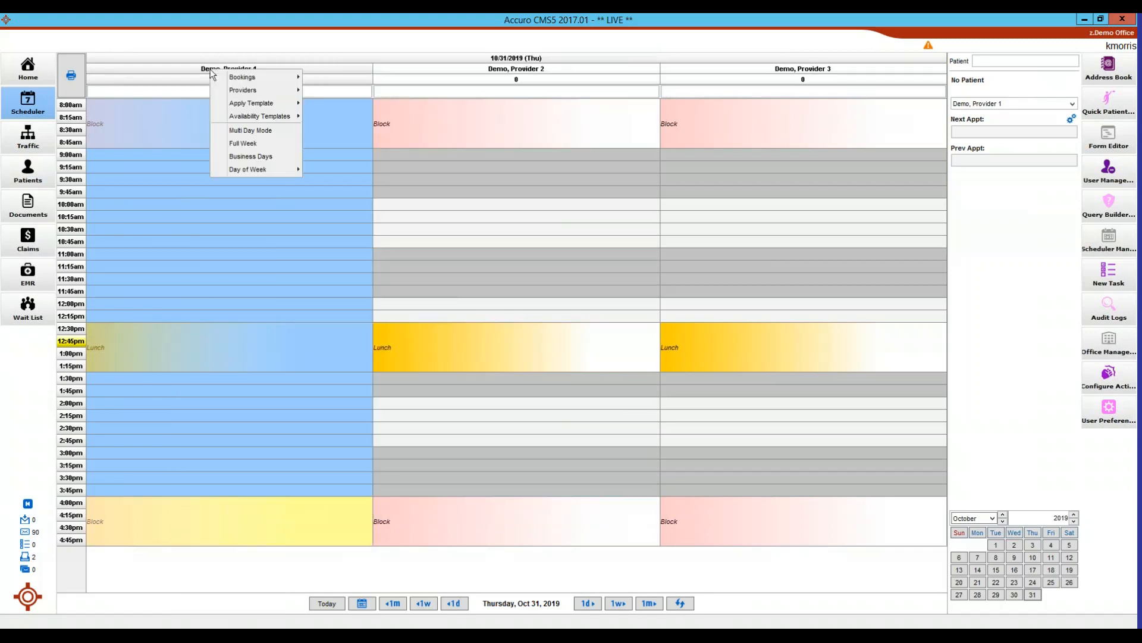
mouse_move(260, 103)
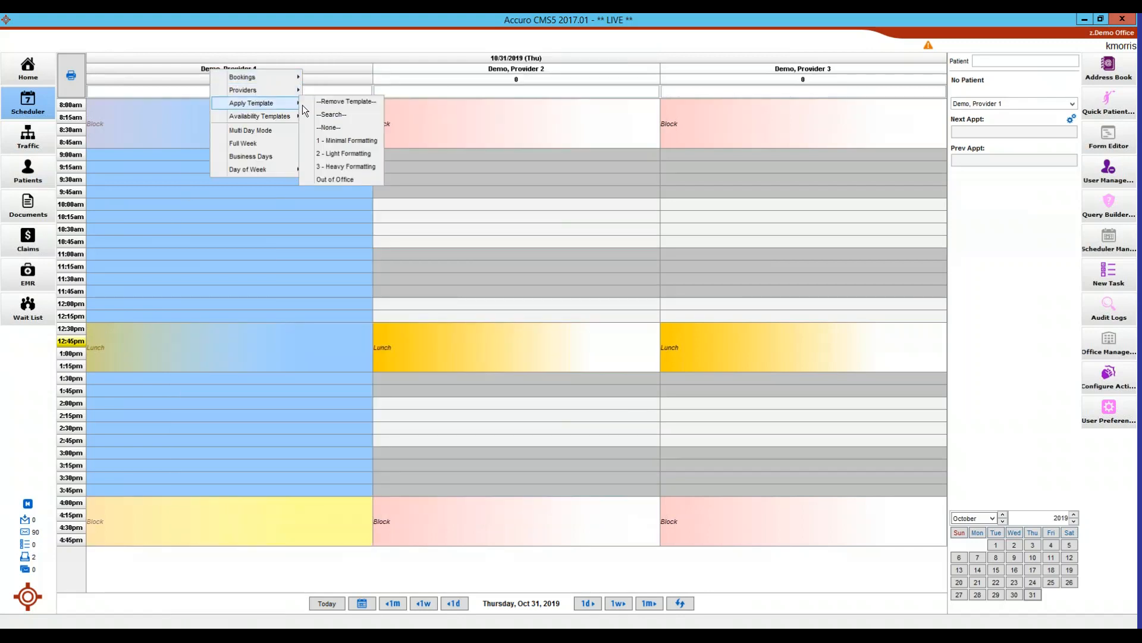
left_click(344, 180)
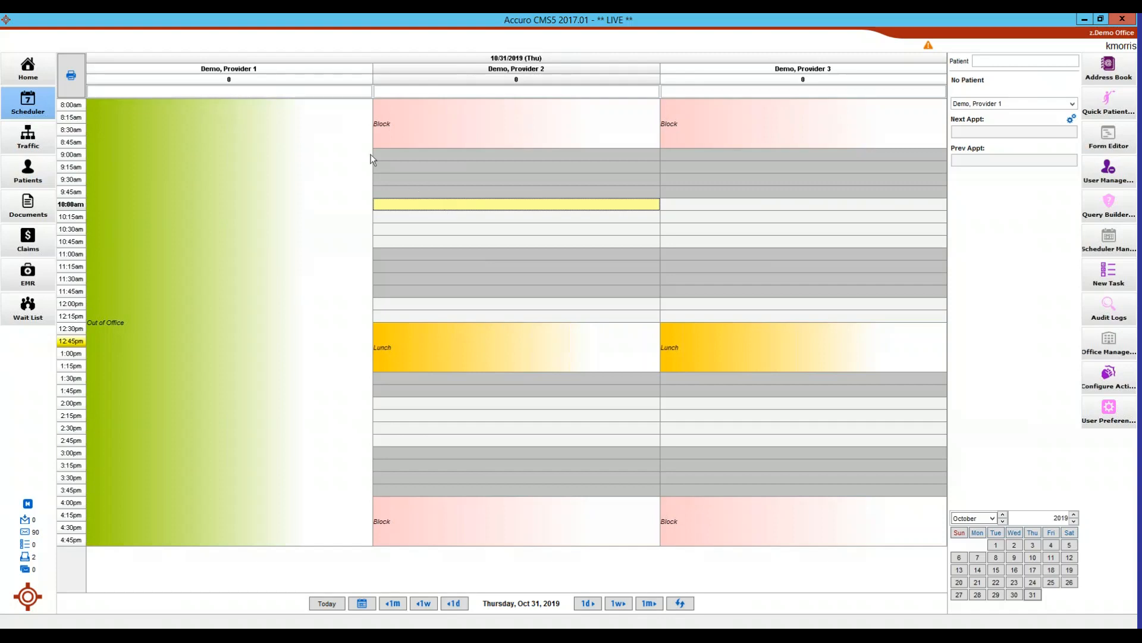
right_click(214, 68)
mouse_move(253, 99)
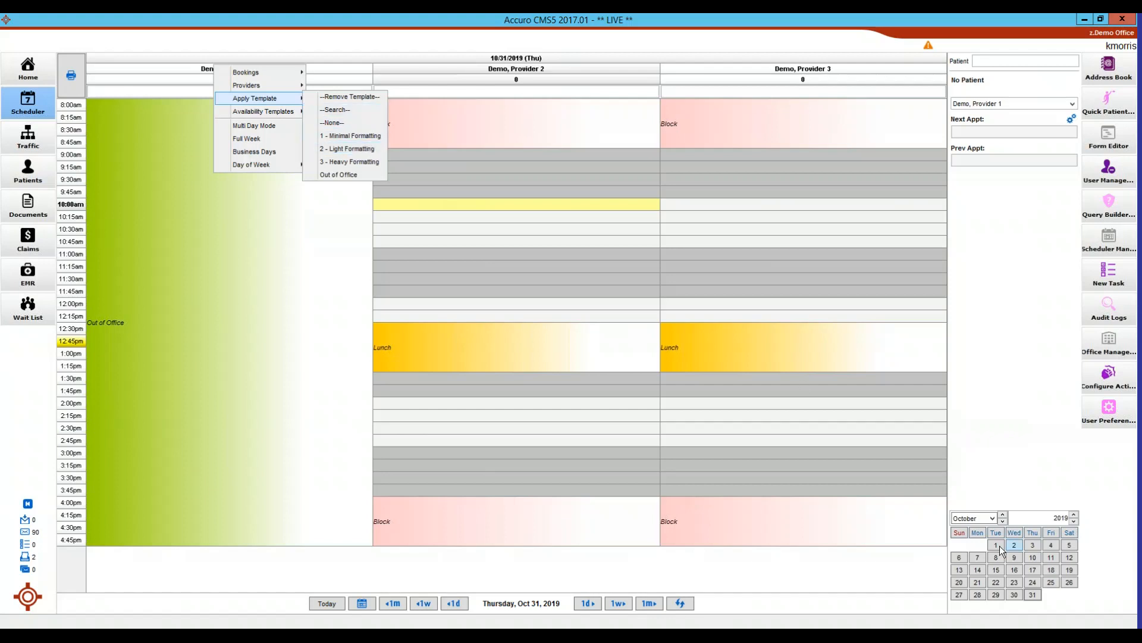
Go to the February 10, 2020 schedule and apply the "1 - Minimal Formatting" template to Demo, Provider 1.
left_click(1004, 519)
left_click(1004, 515)
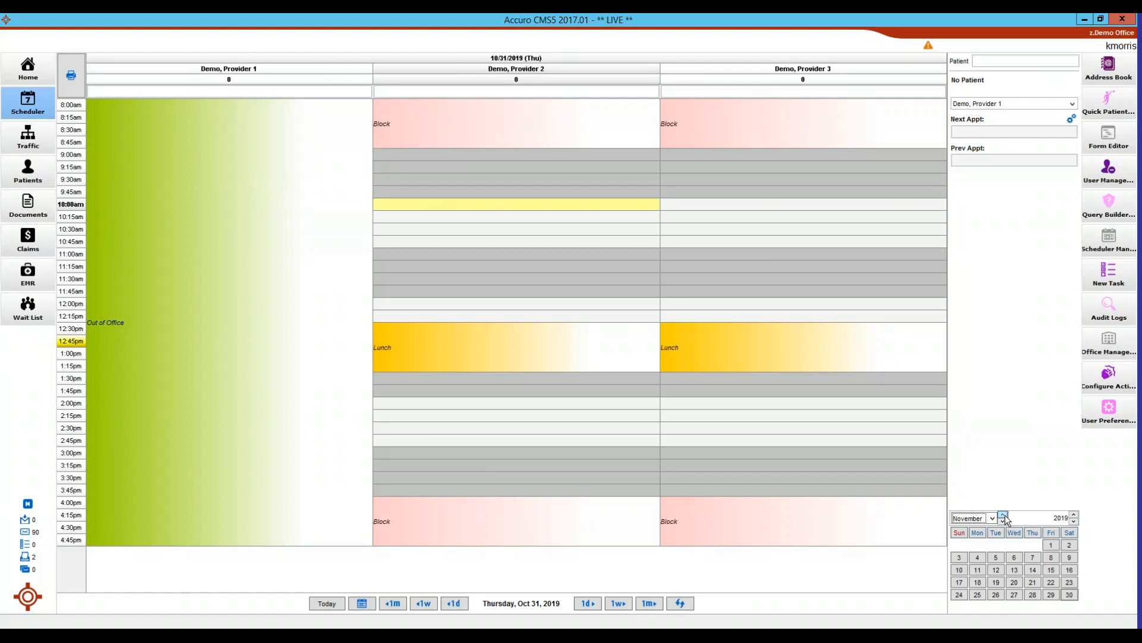
left_click(1004, 515)
left_click(1004, 515)
left_click(1005, 515)
left_click(985, 570)
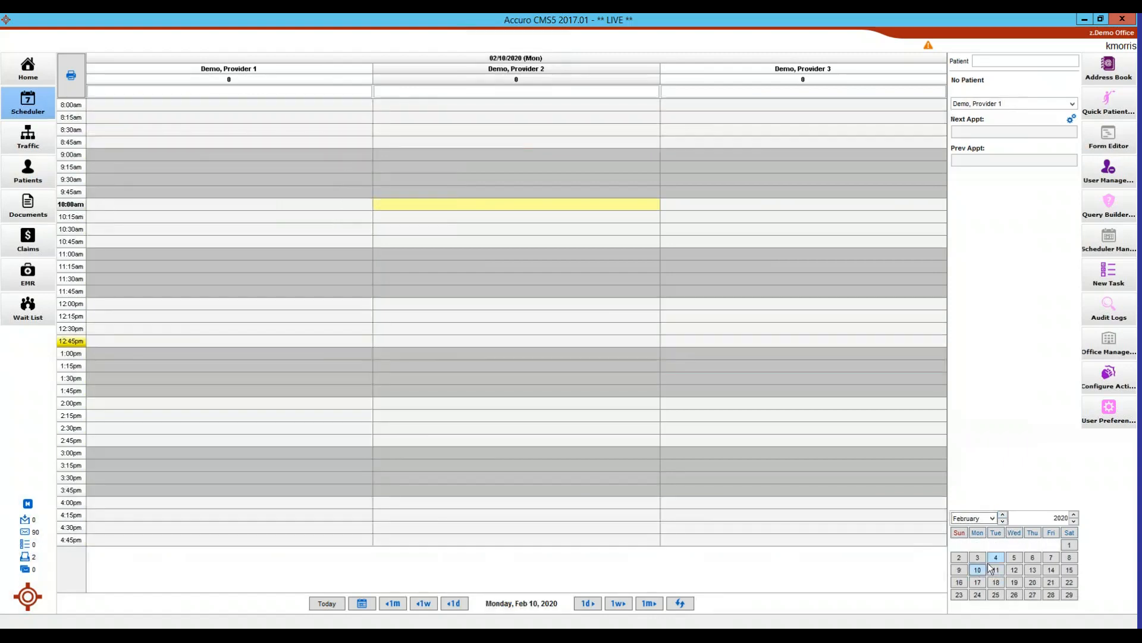
right_click(202, 67)
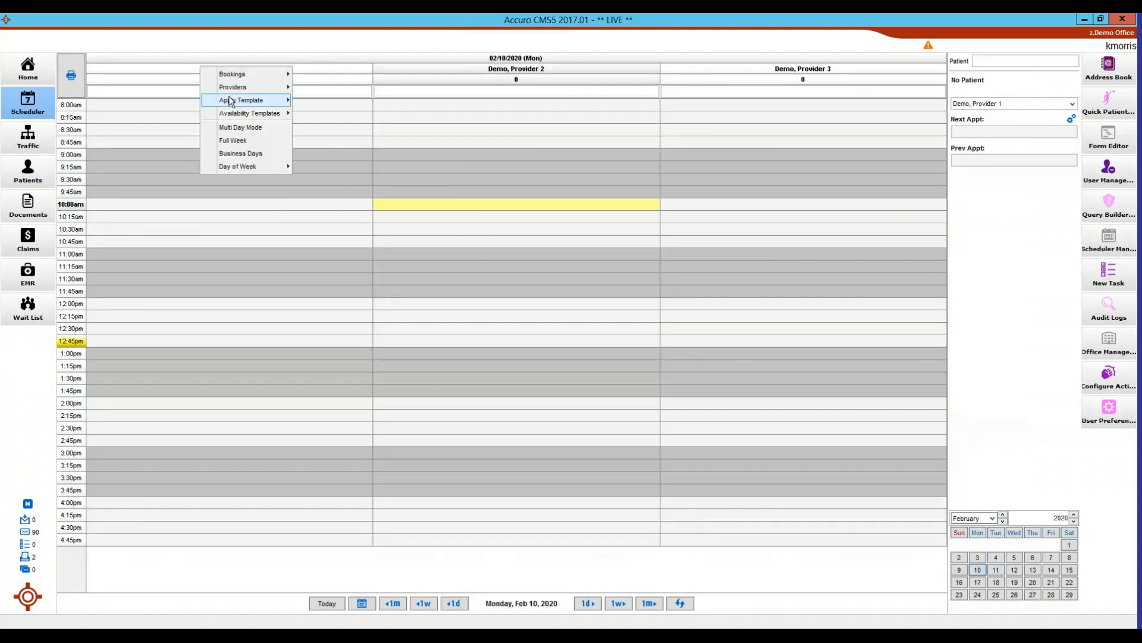
mouse_move(230, 101)
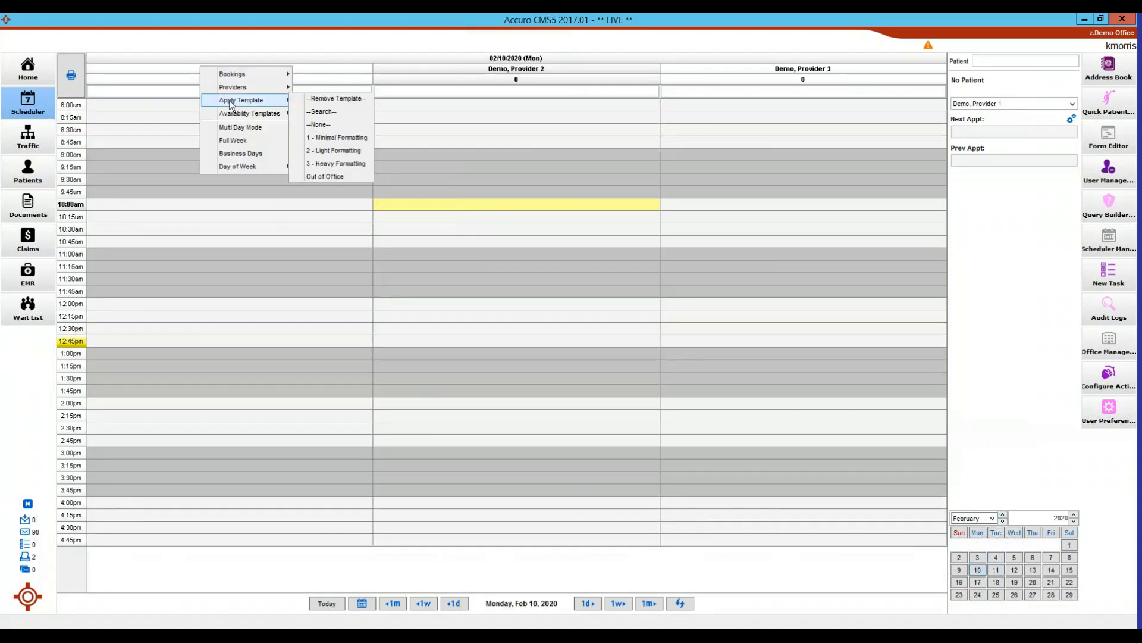
left_click(345, 138)
Replace the template on Demo, Provider 1's February 10, 2020 schedule with "2 - Light Formatting".
right_click(199, 67)
mouse_move(248, 105)
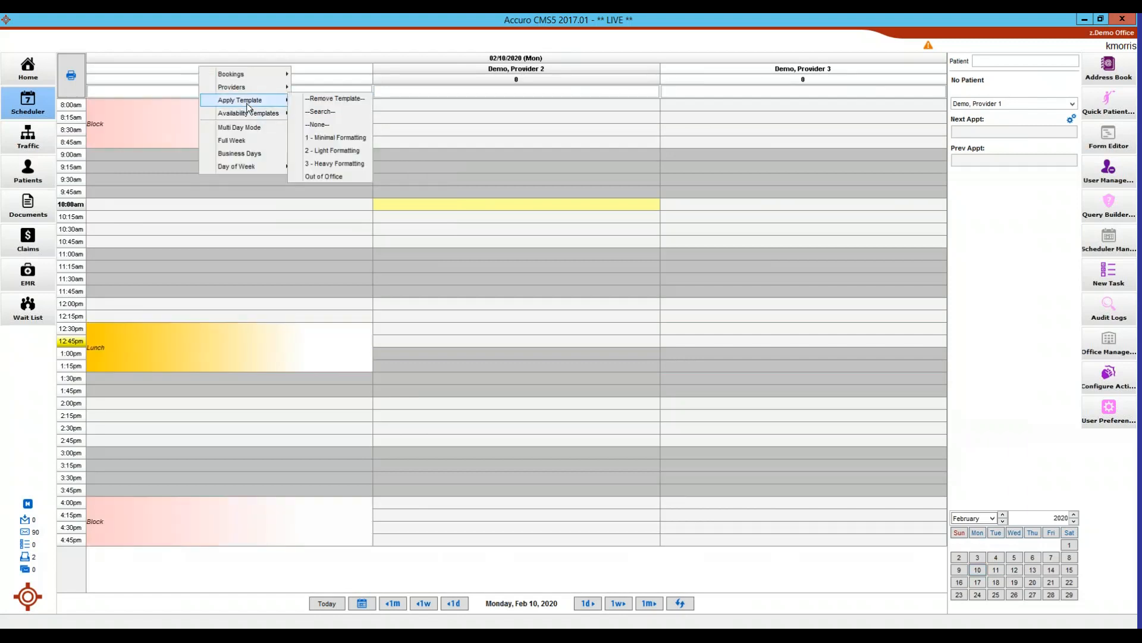
left_click(335, 152)
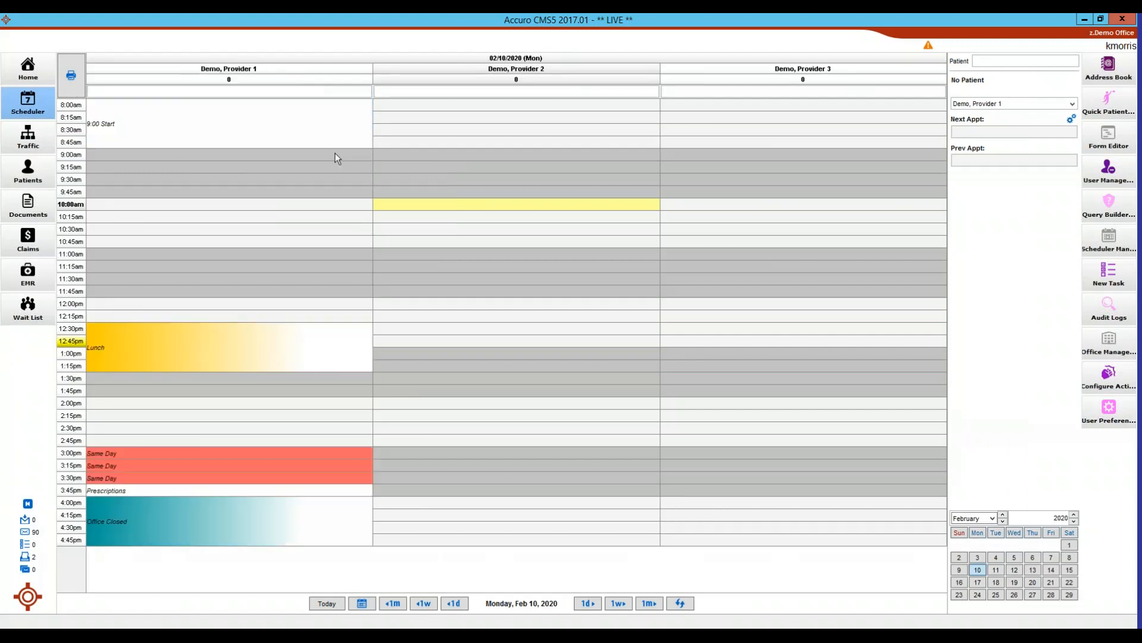
Remove the applied template from Demo, Provider 1's February 10, 2020 schedule.
right_click(213, 71)
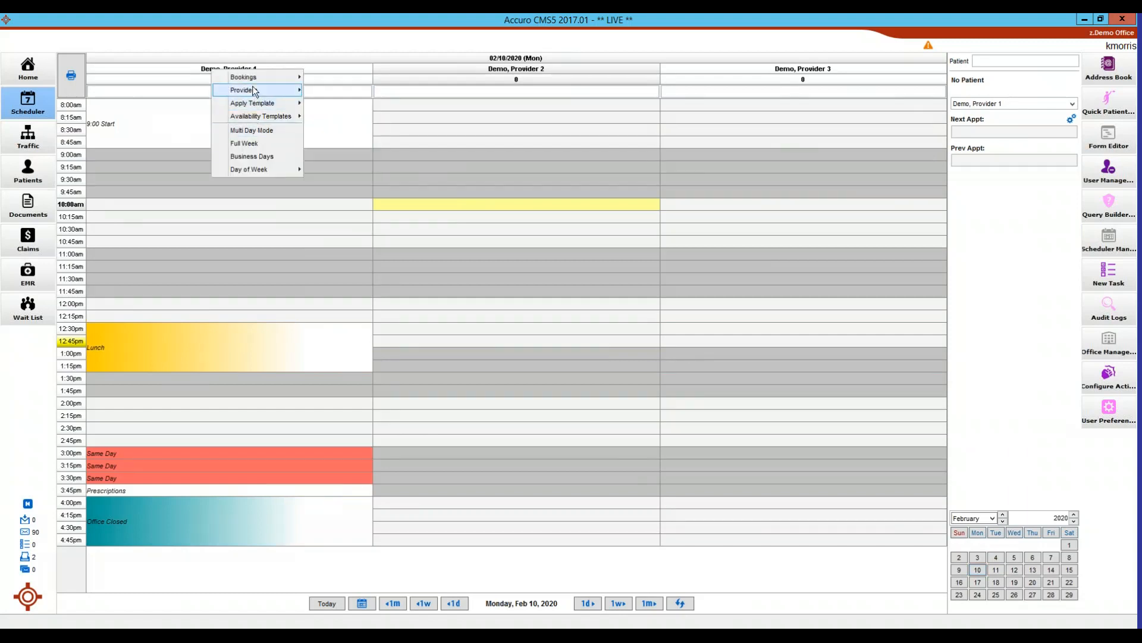
mouse_move(257, 104)
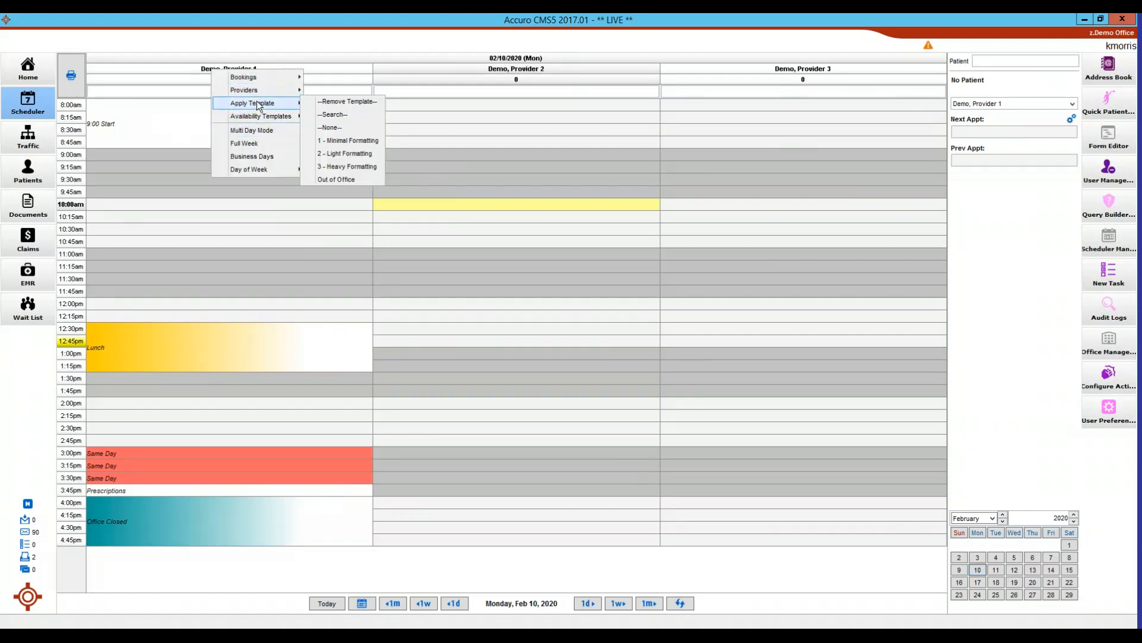
left_click(345, 103)
View the templates that can be applied to Demo, Provider 1, and return to today's schedule.
right_click(277, 70)
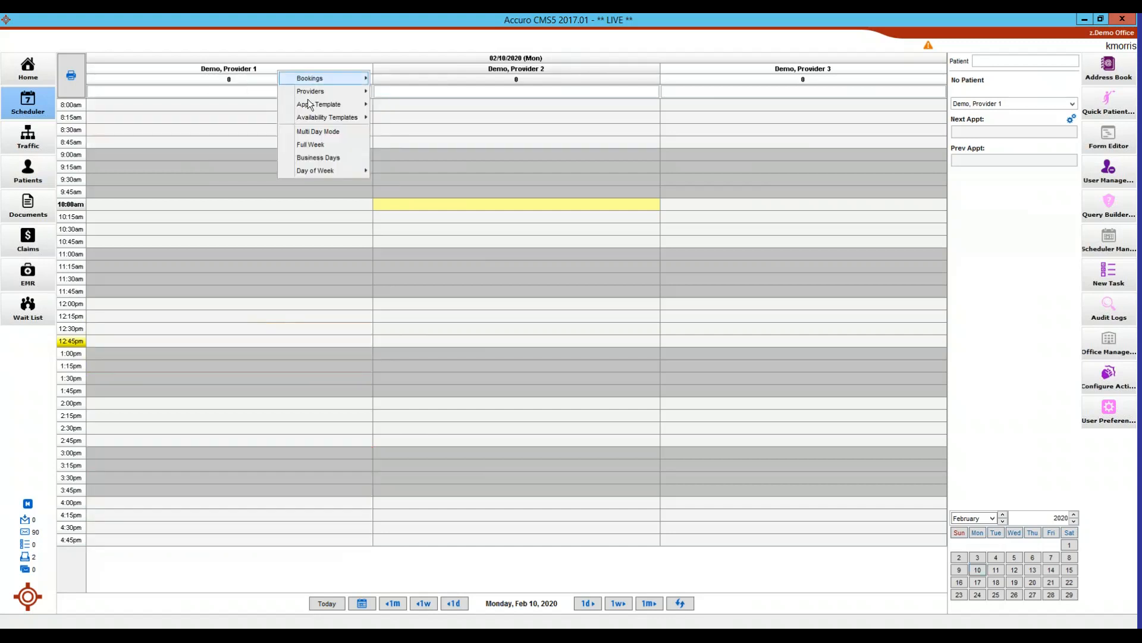
mouse_move(310, 105)
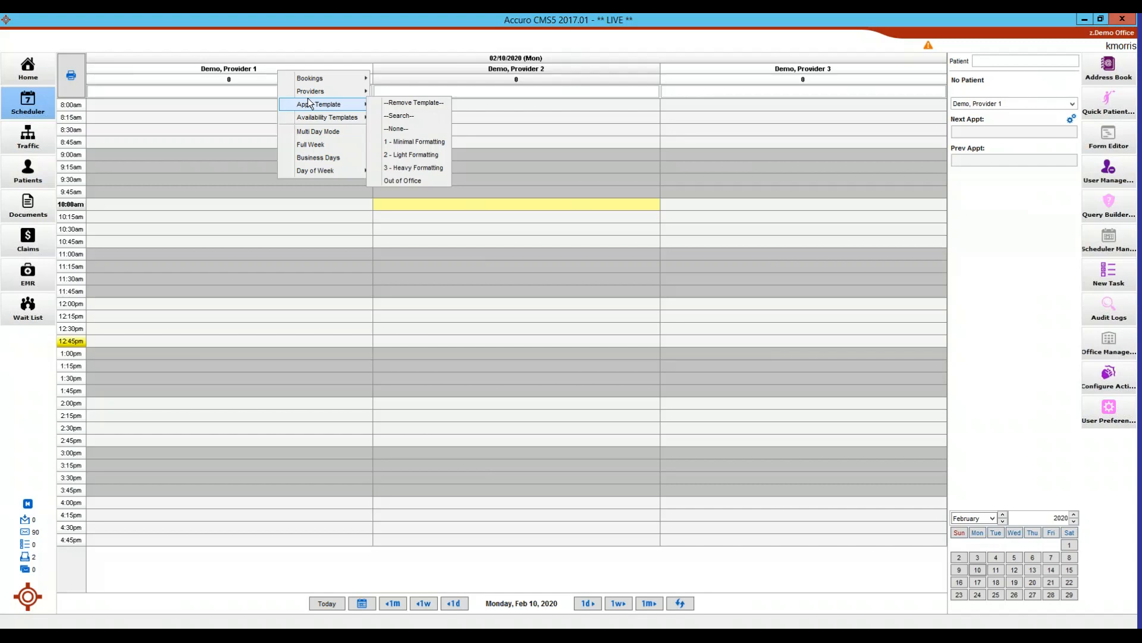
left_click(267, 321)
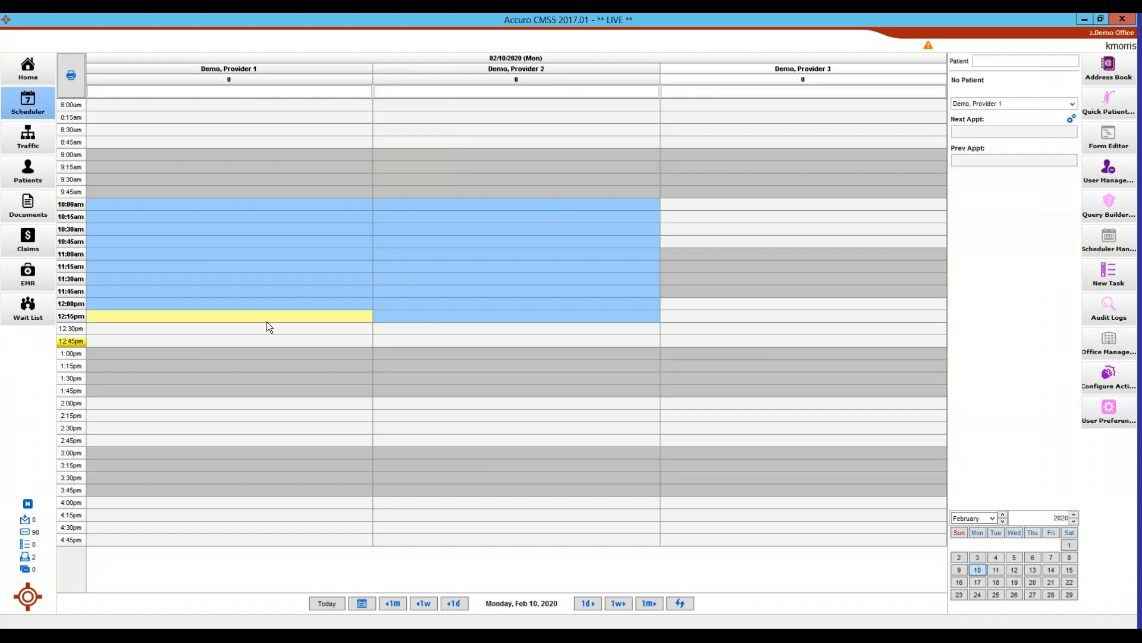
left_click(444, 280)
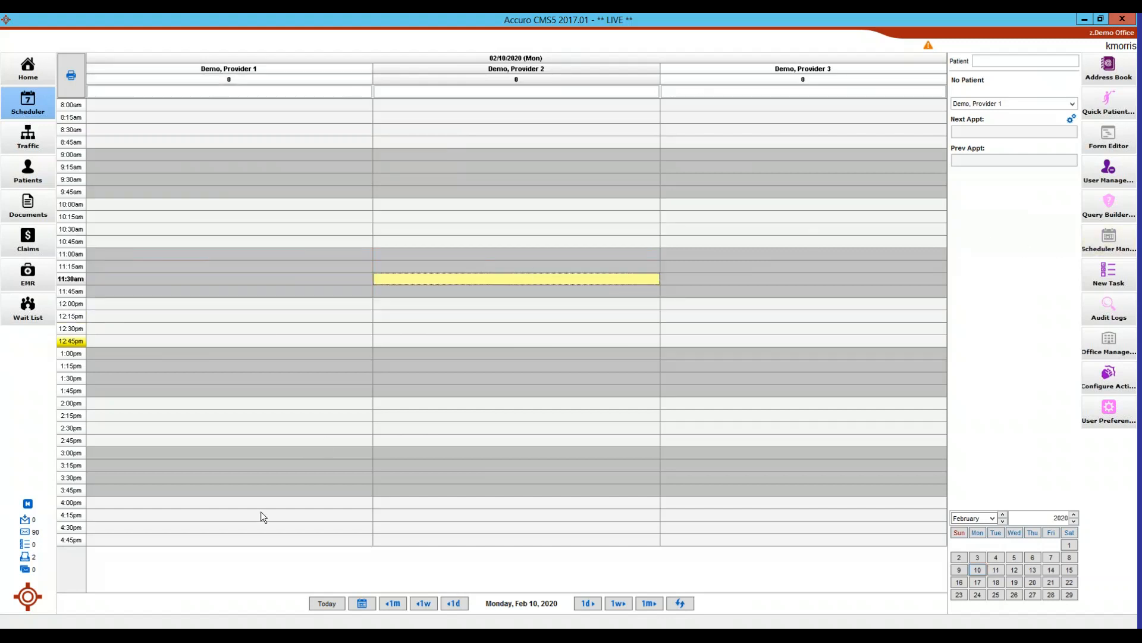
left_click(327, 603)
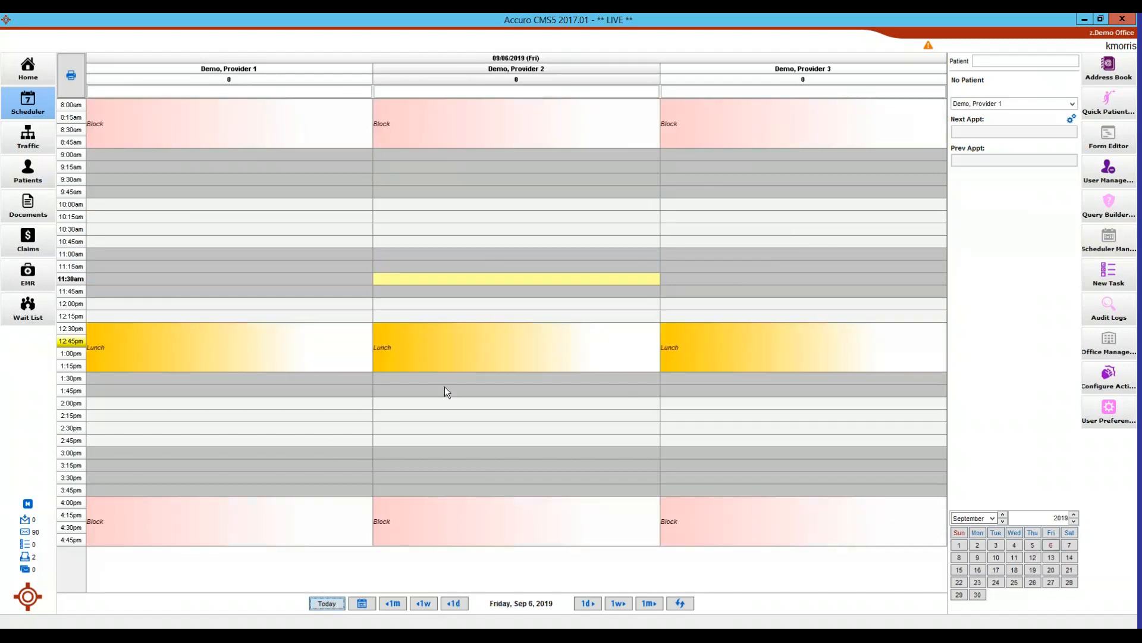
In Scheduler Management, choose Demo, Provider 3 and the "3 - Heavy Formatting" suggestion template for applying.
left_click(1109, 243)
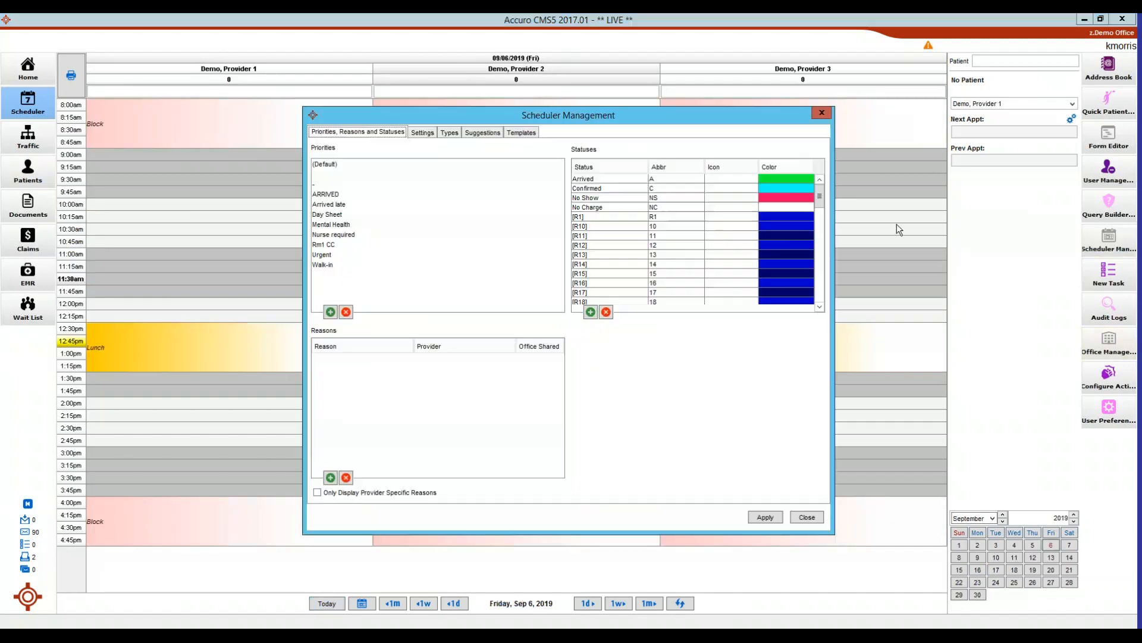
left_click(516, 132)
left_click(390, 169)
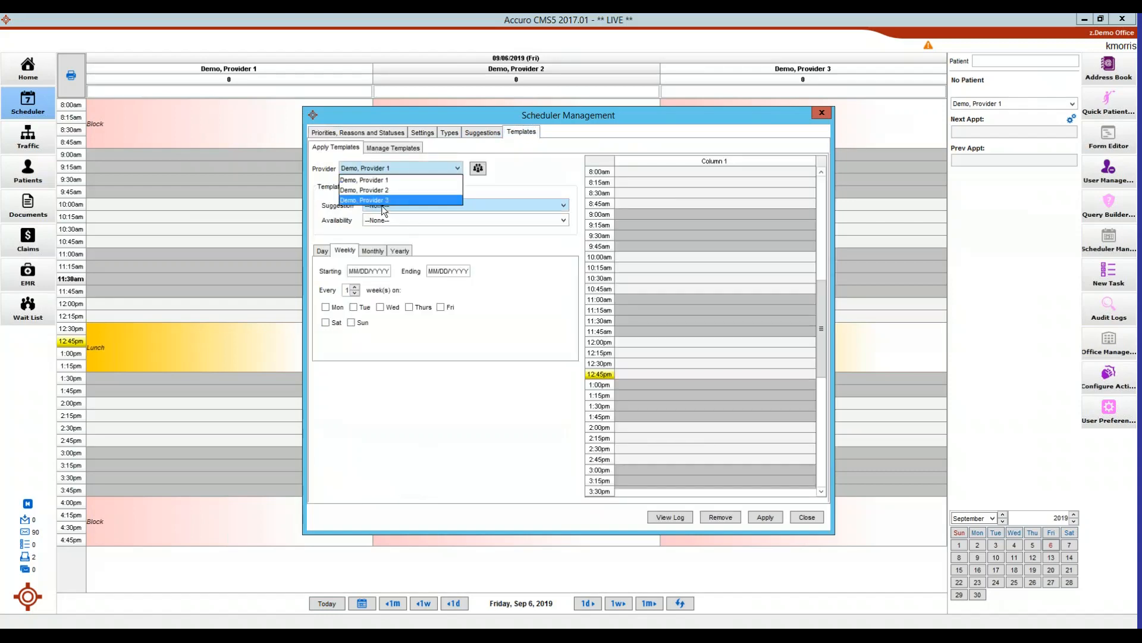
left_click(384, 201)
left_click(386, 206)
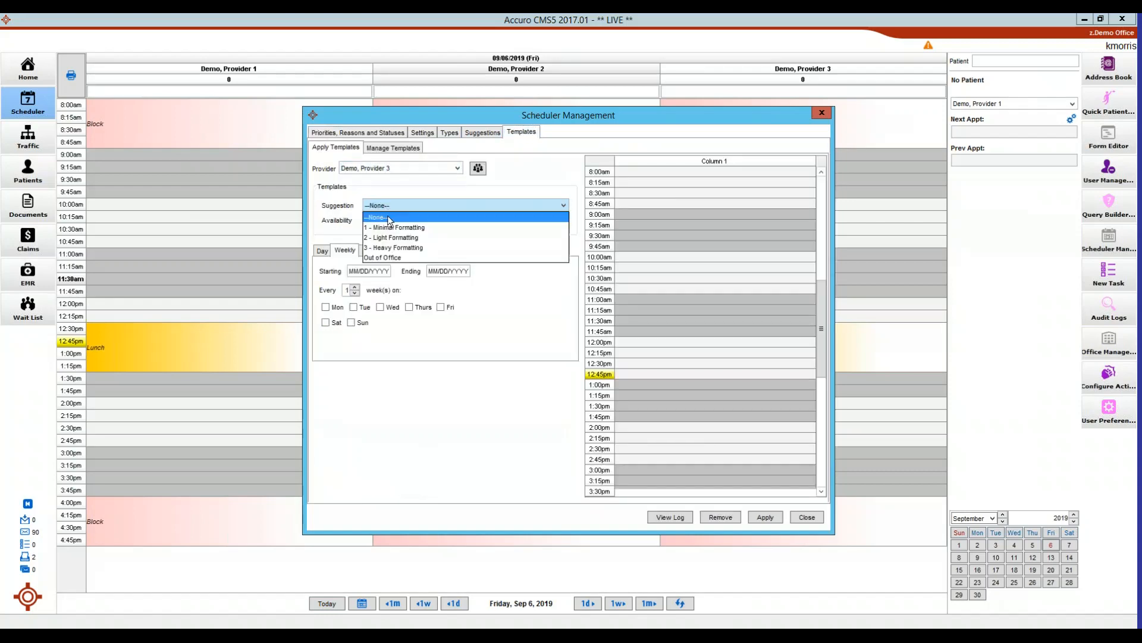
left_click(384, 247)
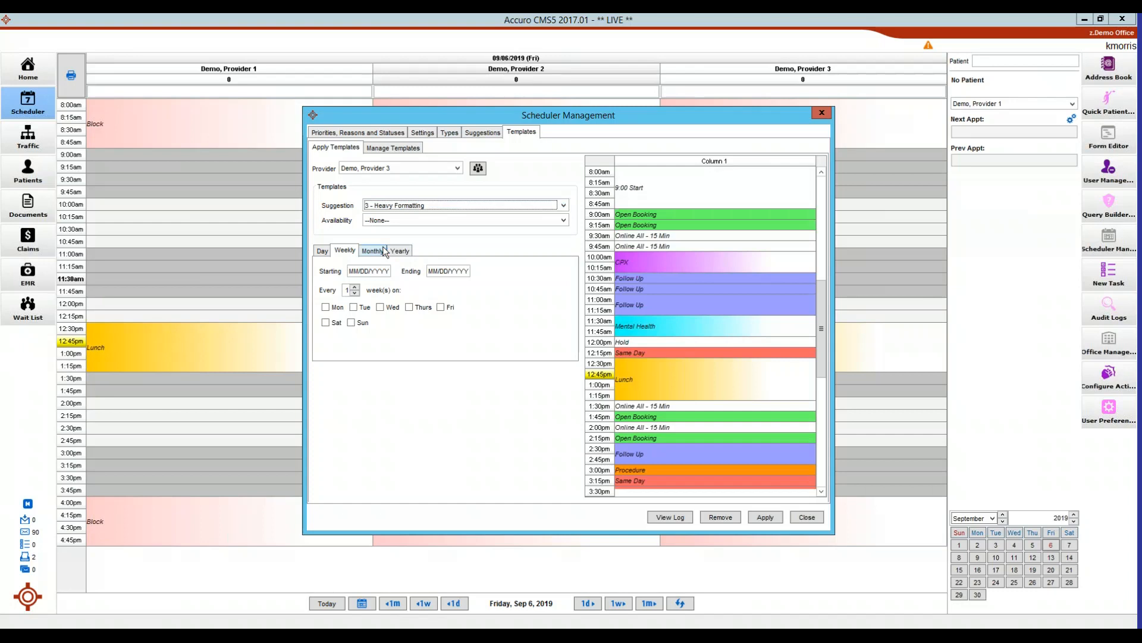
Set the template's weekly recurrence to every Monday, Tuesday, Wednesday, Thursday and Friday.
left_click(325, 307)
left_click(353, 307)
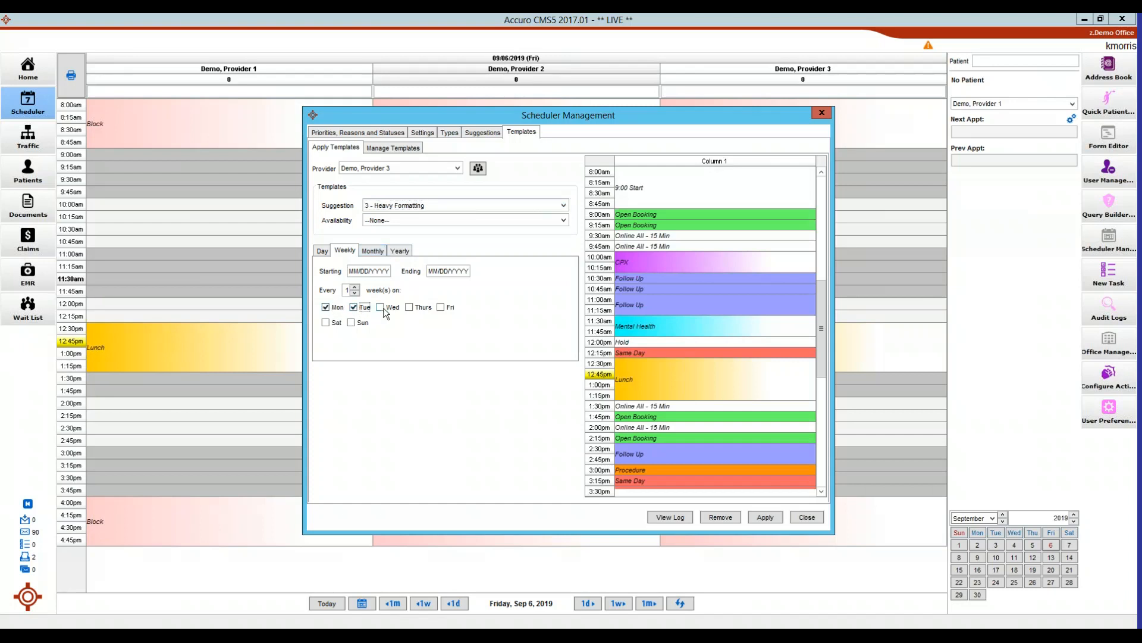
left_click(380, 307)
left_click(409, 307)
left_click(440, 307)
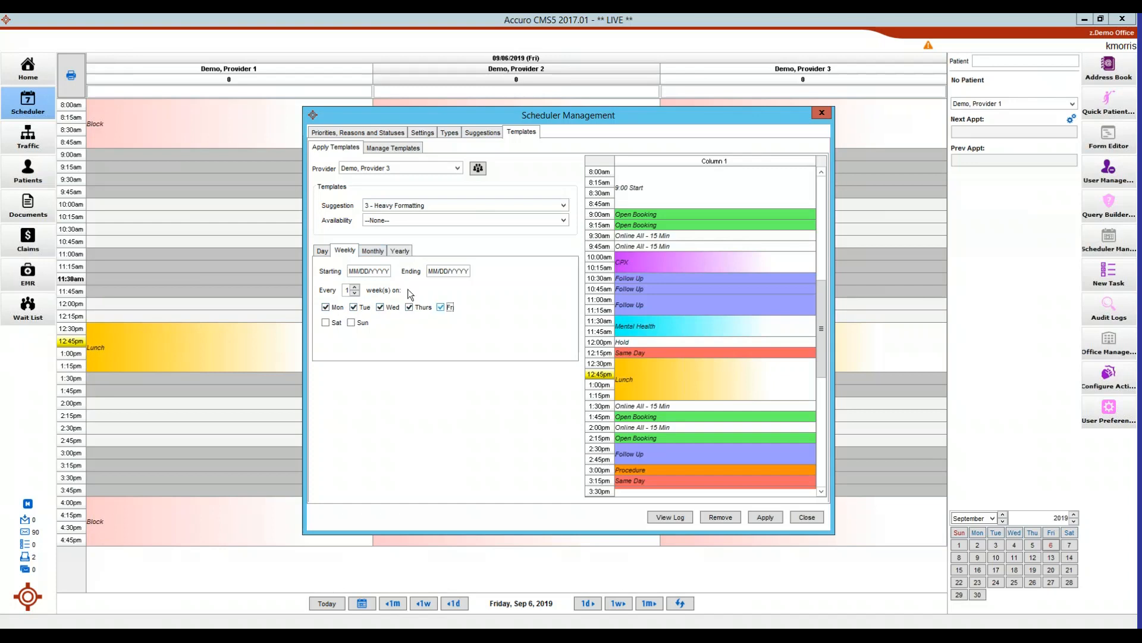
Set the weekly date range from 01/01/2019 to 12/31/2019, apply the template and close Scheduler Management.
left_click(365, 271)
type("01012019")
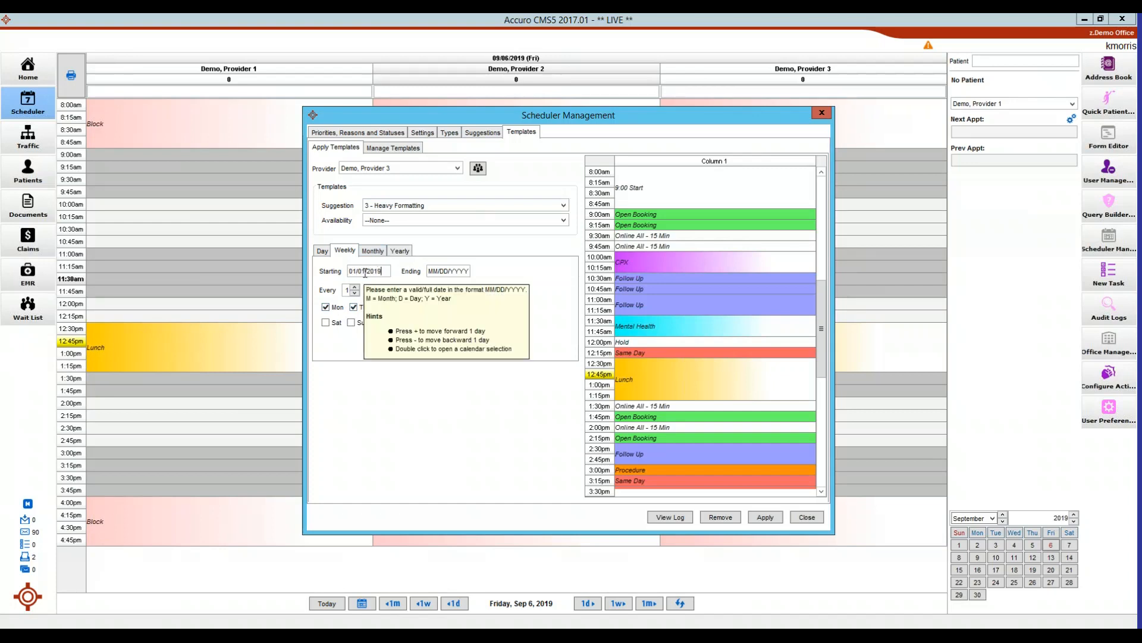
key("Tab")
type("12312019")
left_click(764, 515)
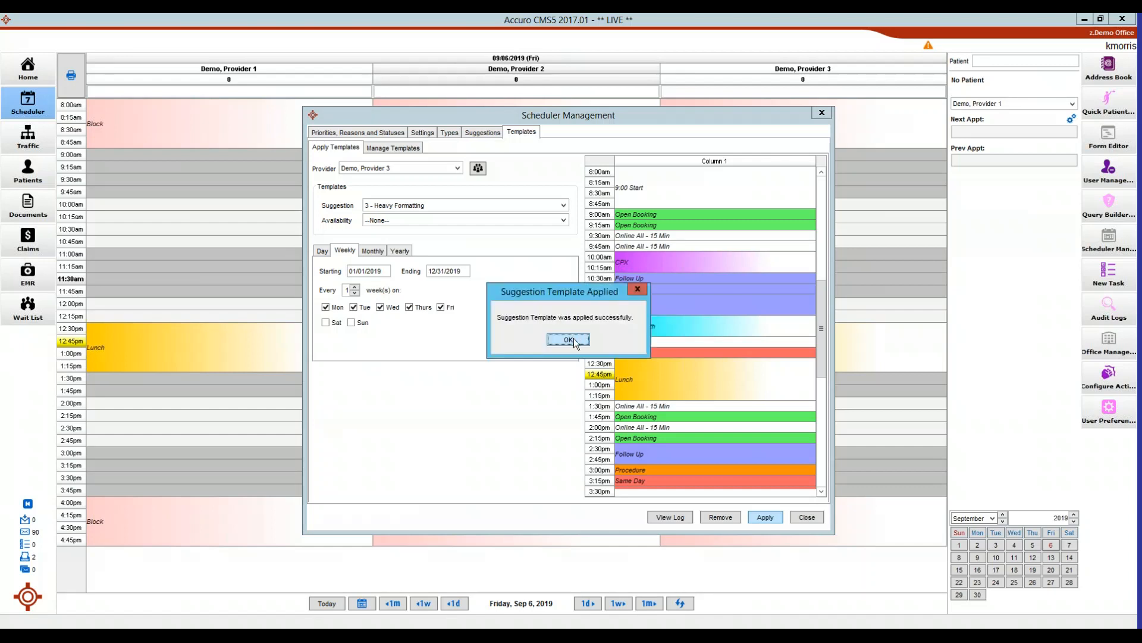
left_click(570, 339)
left_click(805, 516)
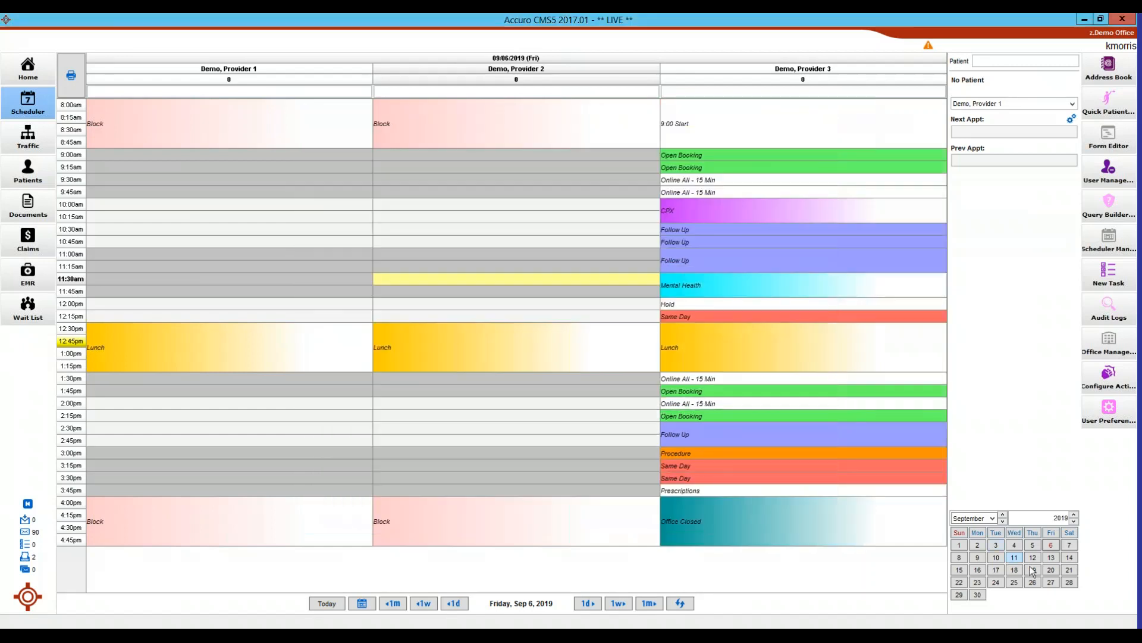
Check the schedules for Friday, September 13, 20 and 27, 2019.
left_click(1052, 557)
left_click(1051, 569)
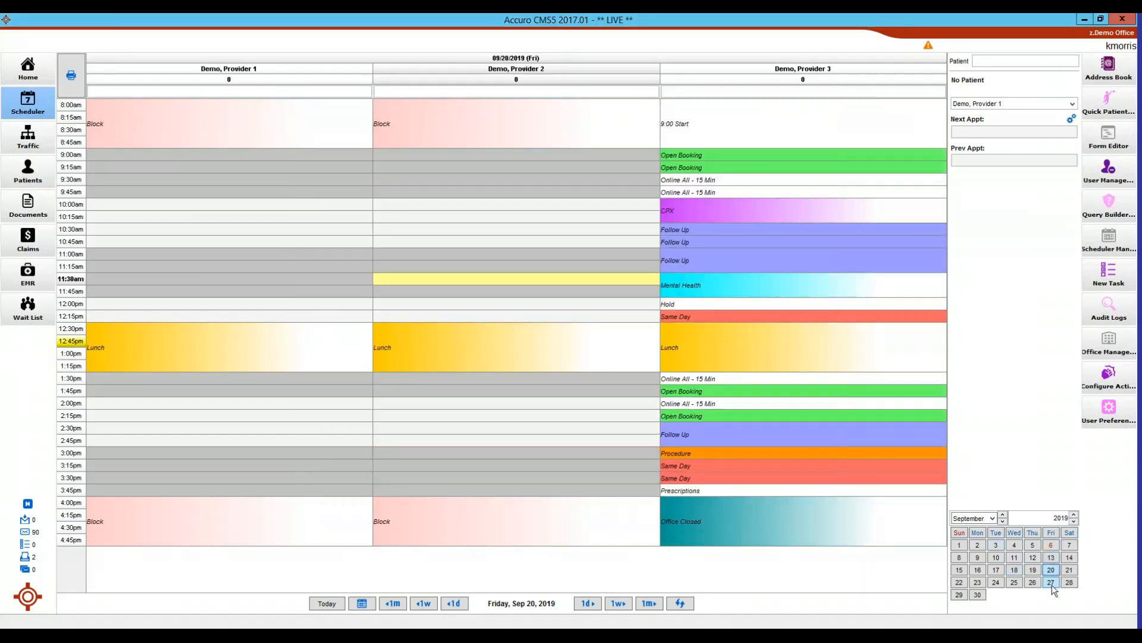
left_click(1052, 582)
In Scheduler Management, set up a monthly template recurrence on the third Thursday of every 1 month.
left_click(1108, 239)
left_click(522, 132)
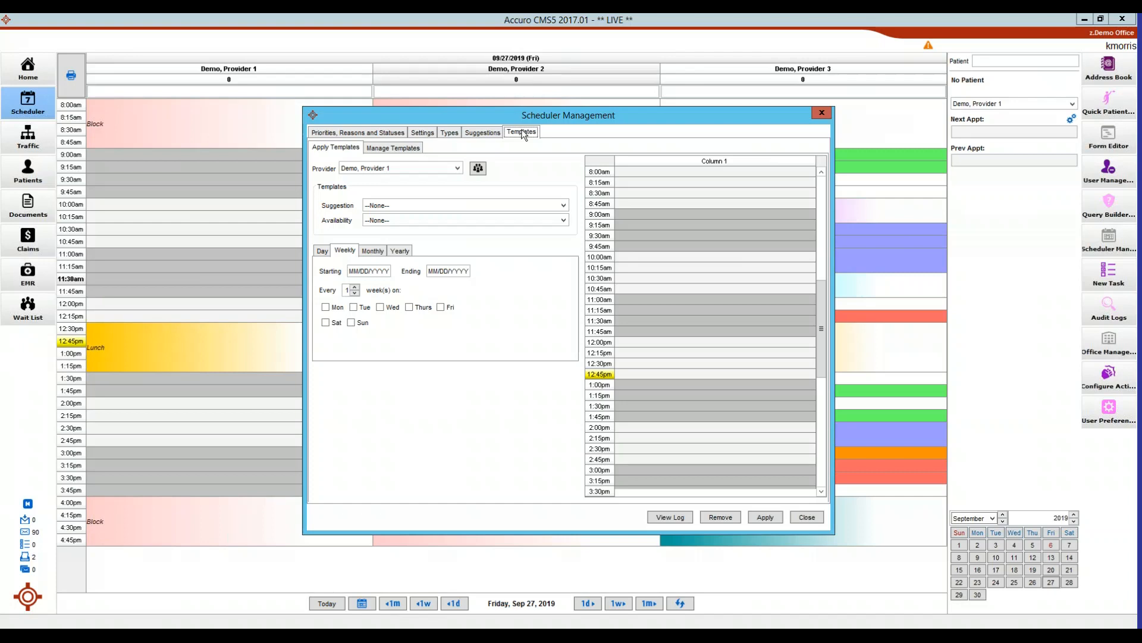
left_click(373, 251)
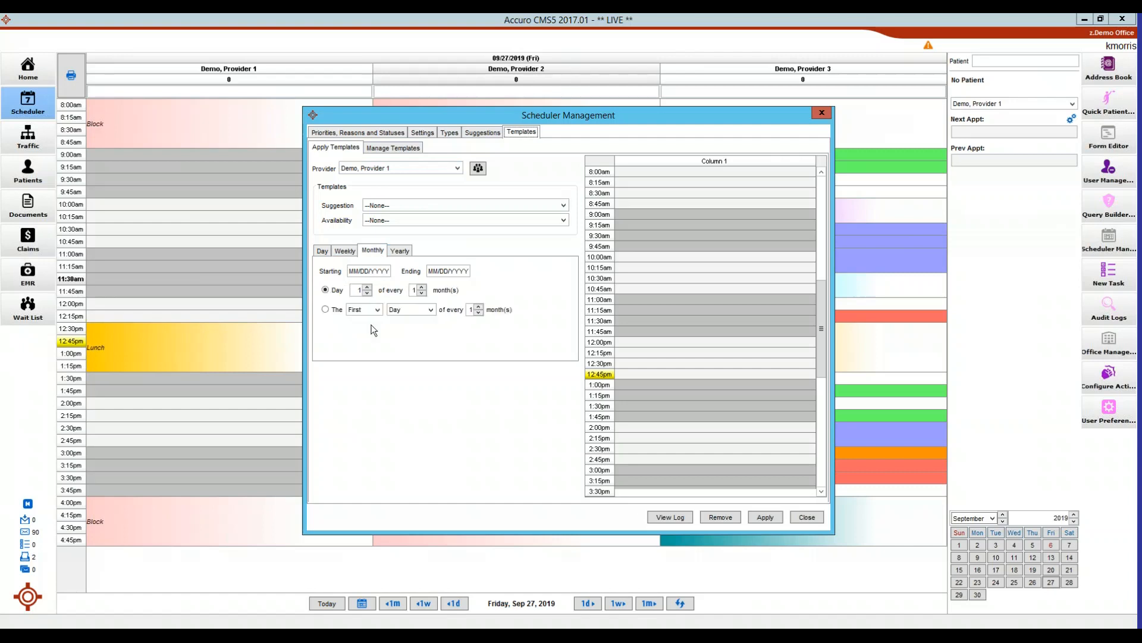
left_click(362, 310)
left_click(349, 337)
left_click(328, 309)
left_click(420, 309)
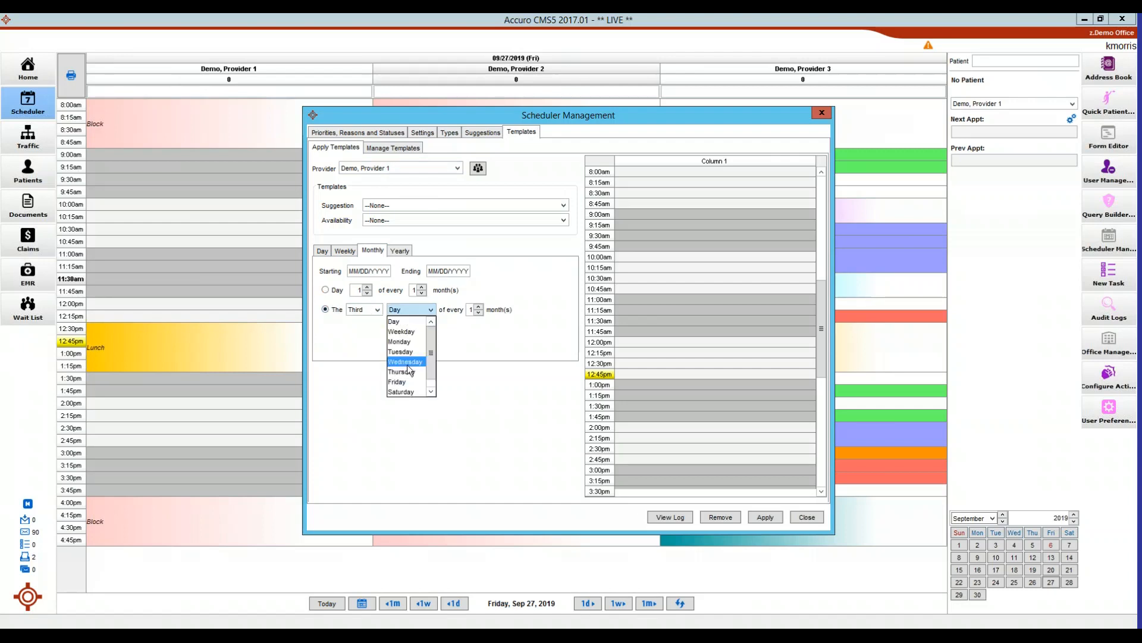
left_click(408, 372)
Choose Demo, Provider 3 and the Out of Office suggestion template for the monthly recurrence.
left_click(396, 169)
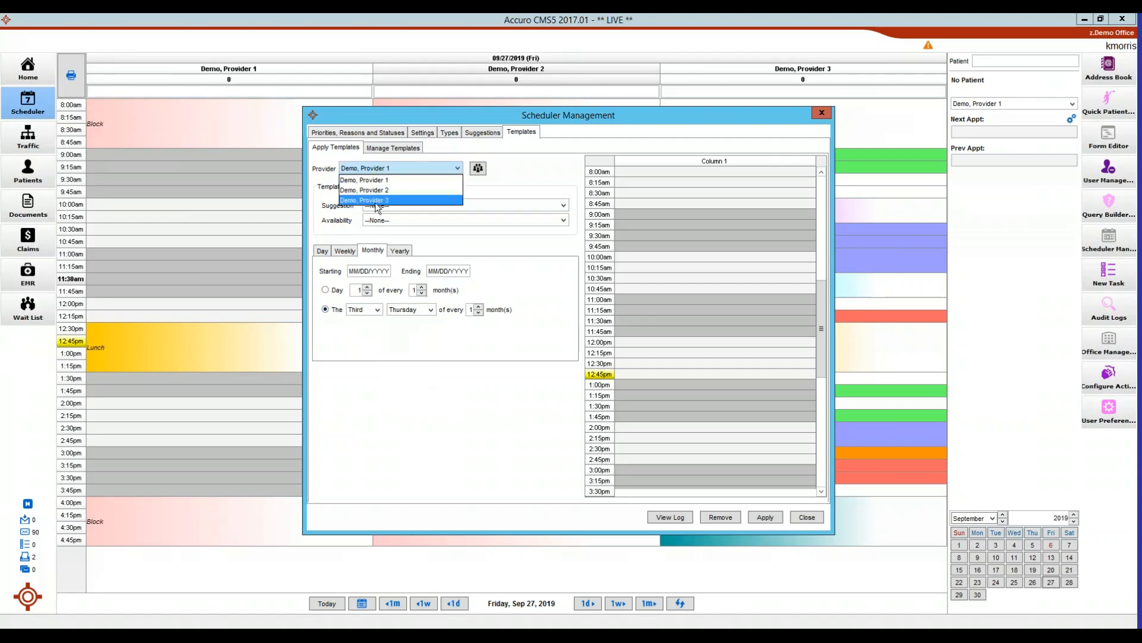
left_click(394, 200)
left_click(398, 256)
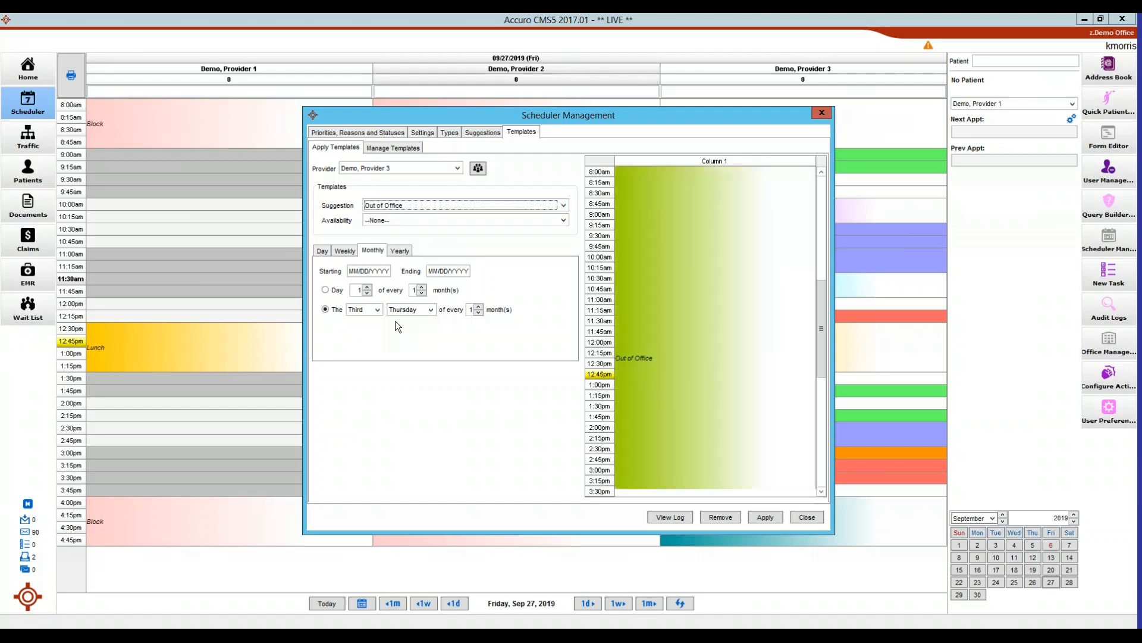
Set the monthly date range from 01/01/2019 to 12/31/2019, apply the template and close Scheduler Management.
left_click(358, 270)
type("0101")
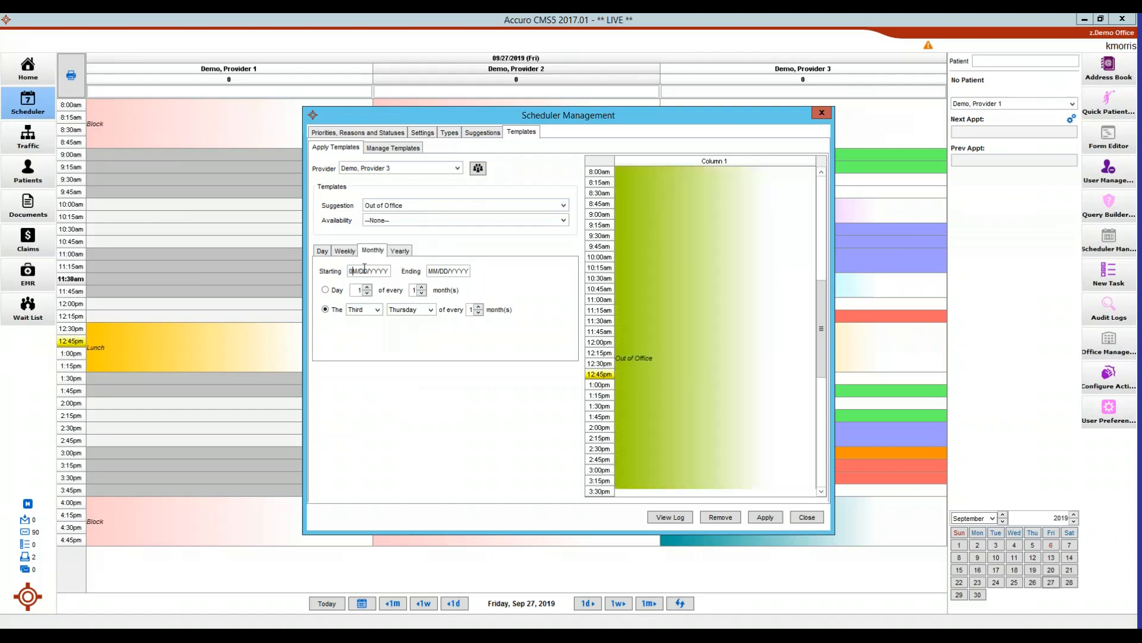
type("2019")
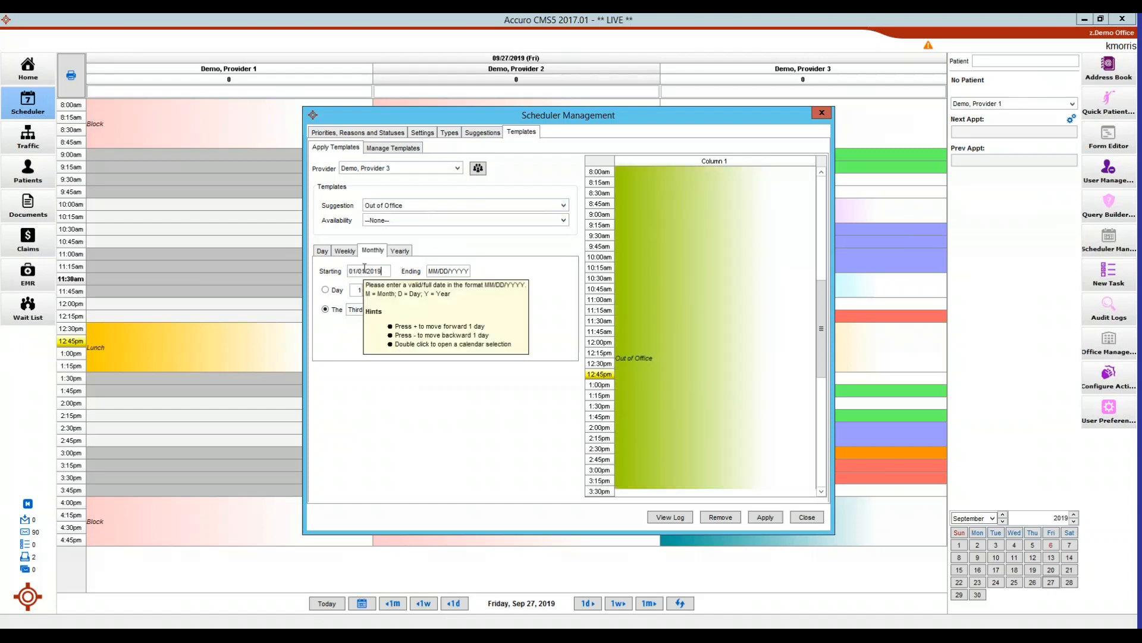
type("12312019")
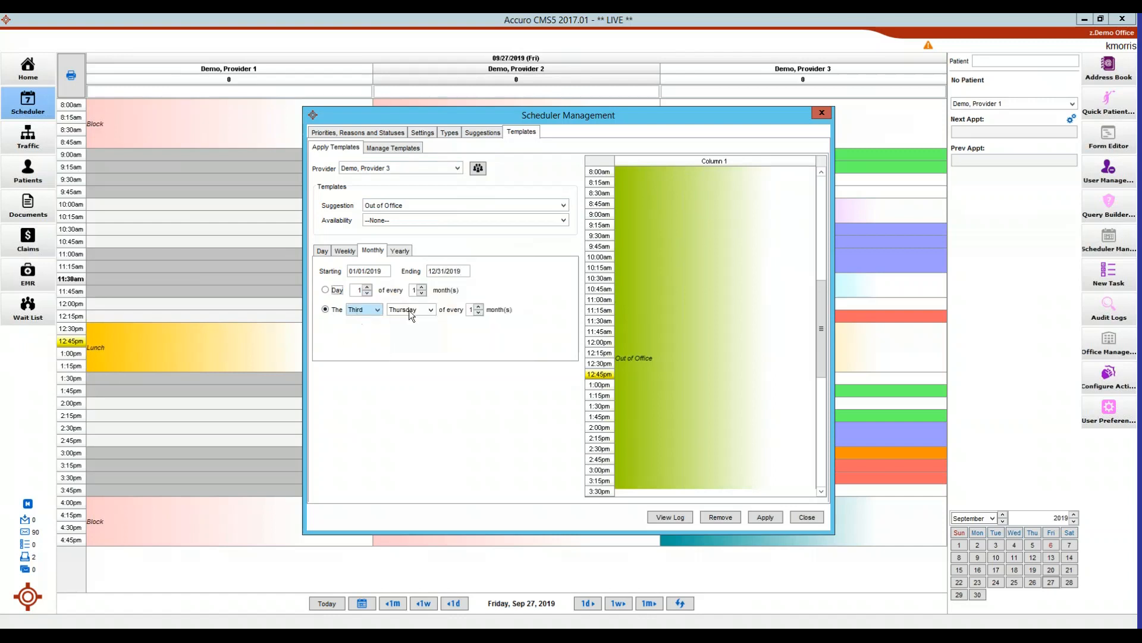
left_click(762, 517)
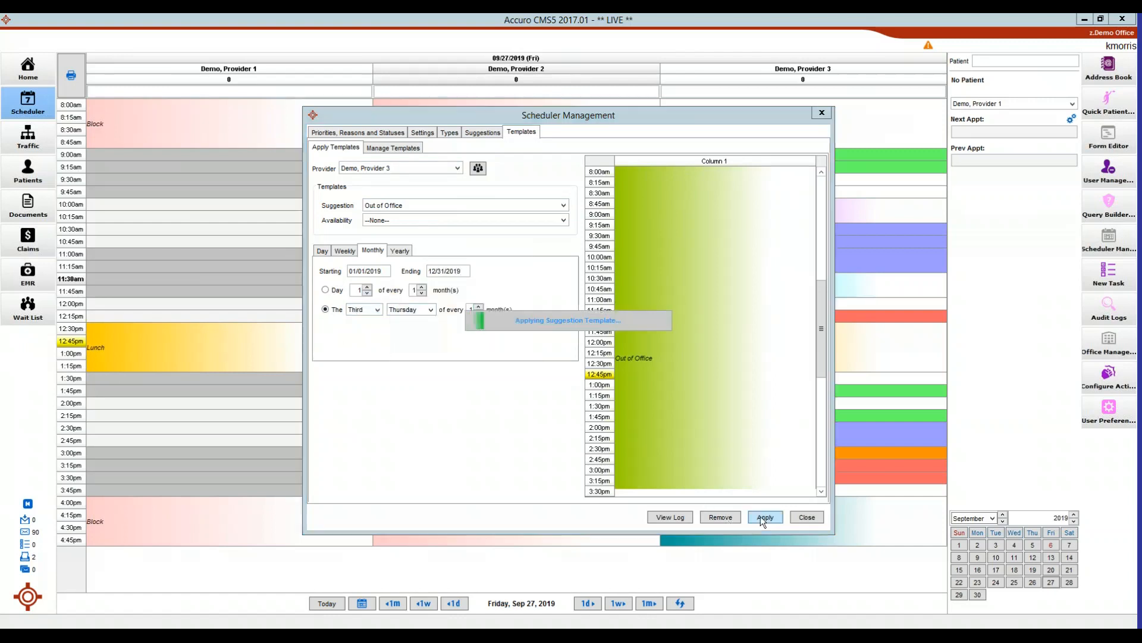
left_click(568, 335)
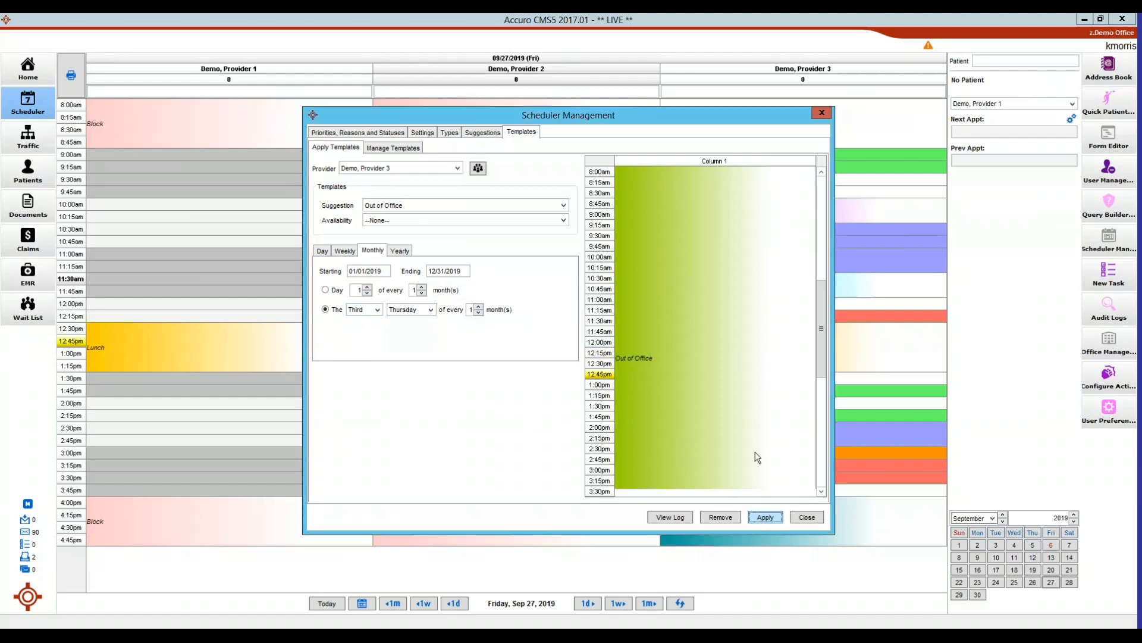
left_click(807, 516)
Check the third-Thursday schedules for September 19 and October 17, 2019.
left_click(1033, 570)
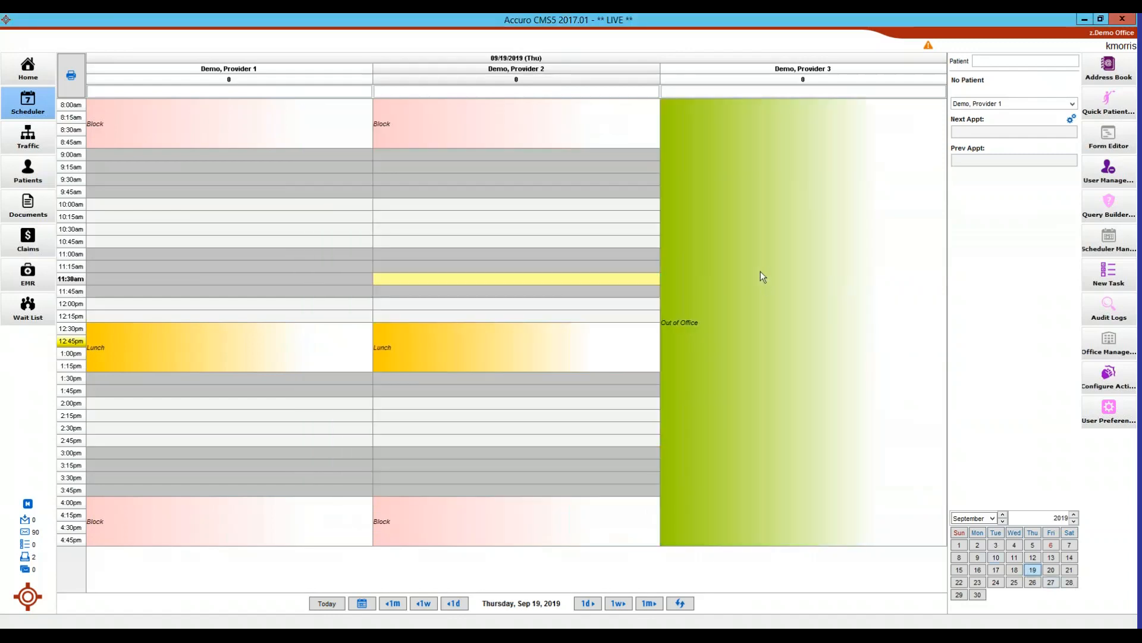
left_click(1004, 516)
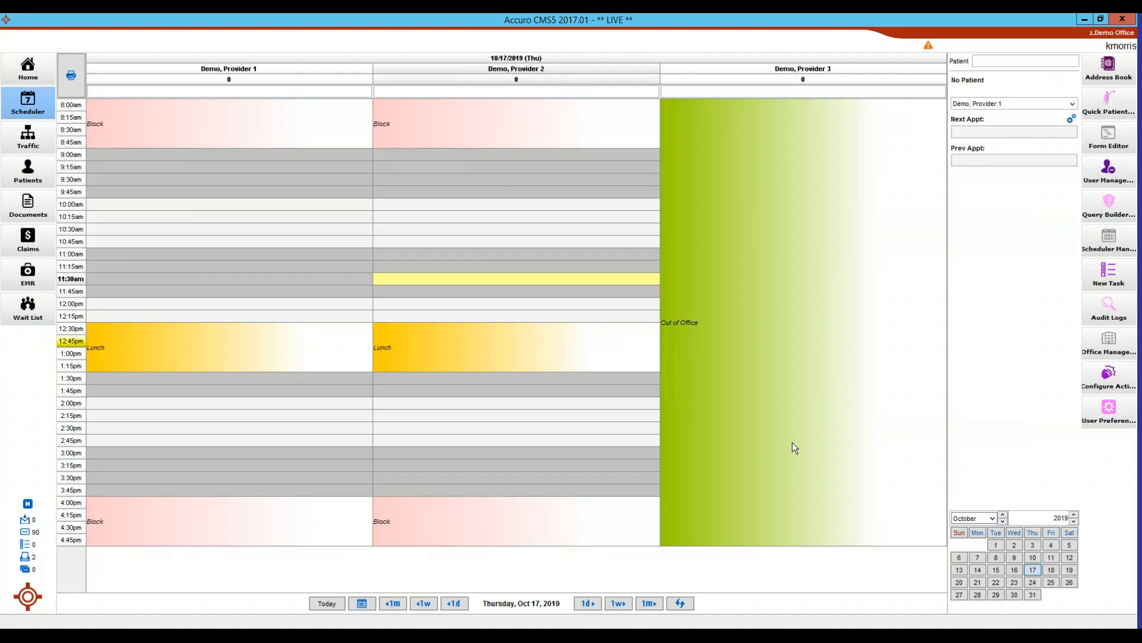
right_click(401, 277)
mouse_move(457, 485)
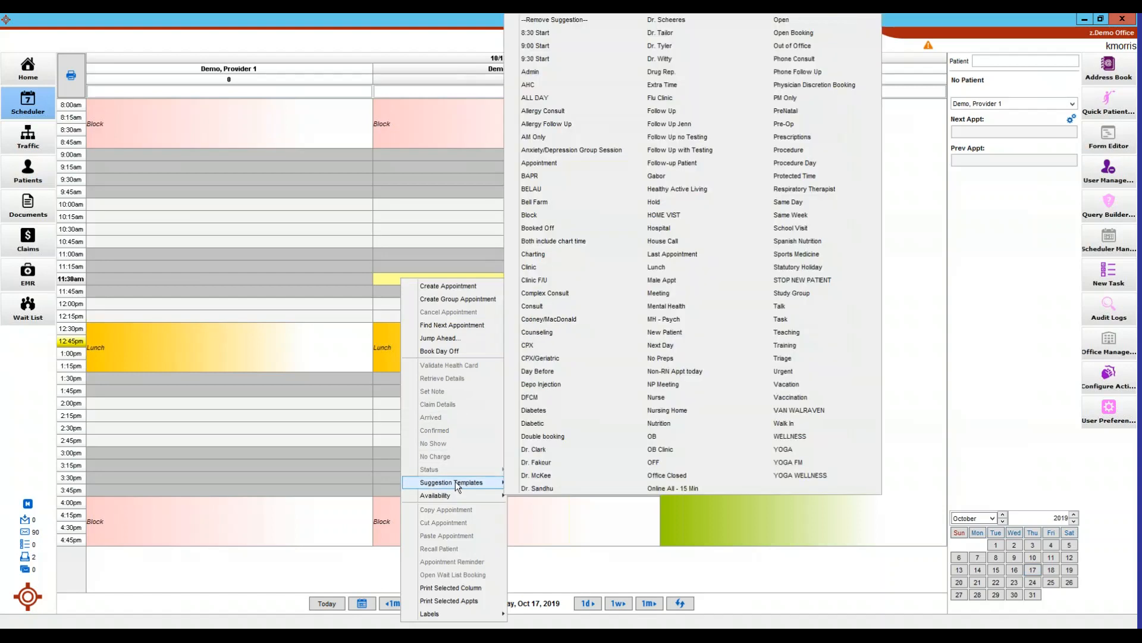
left_click(281, 480)
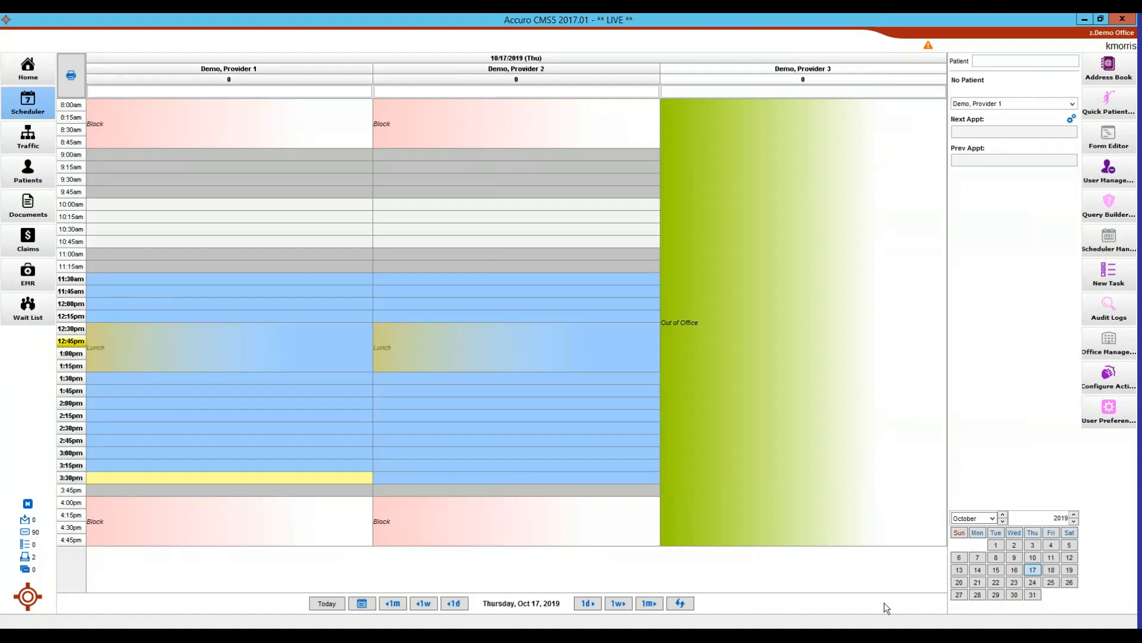
Return to today's schedule and view the templates that can be applied to Demo, Provider 2's day.
left_click(328, 604)
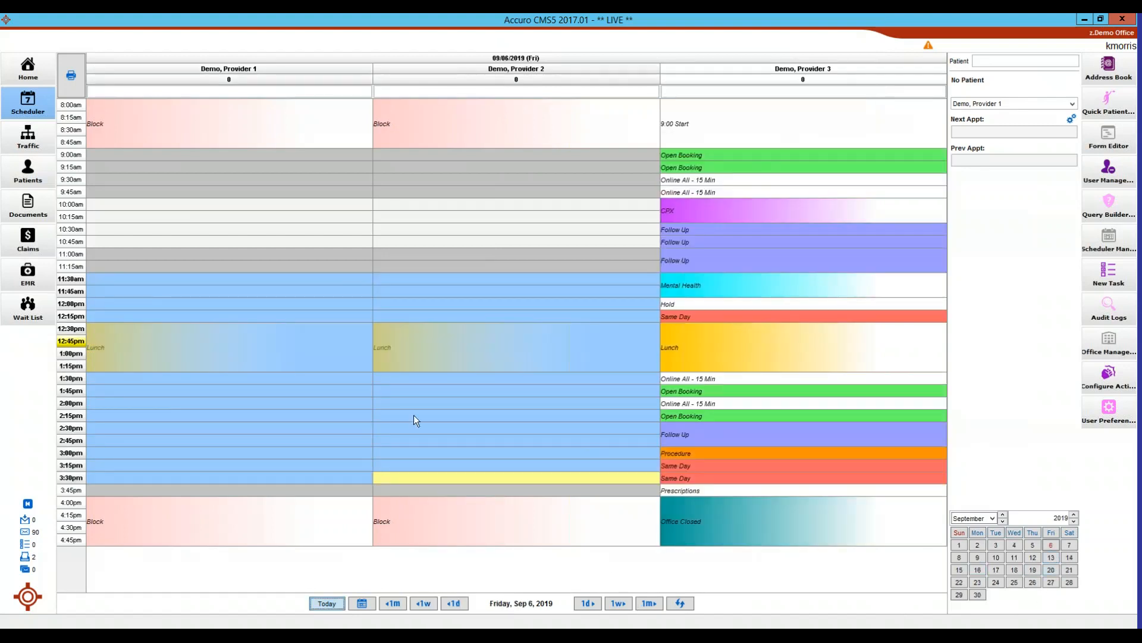
left_click(537, 254)
right_click(479, 66)
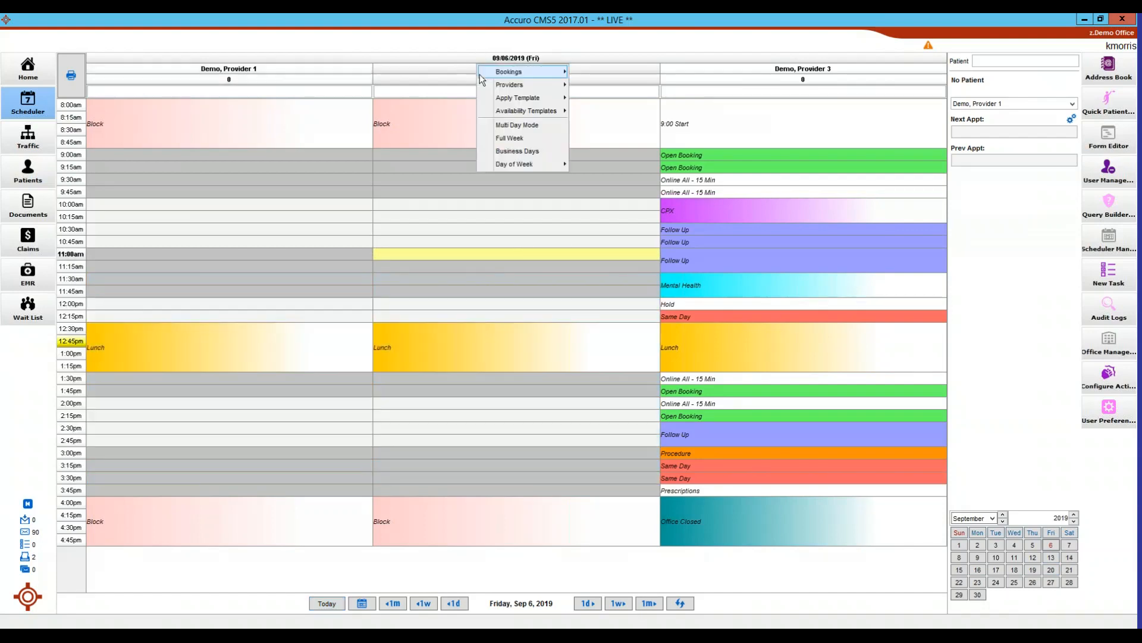
mouse_move(512, 102)
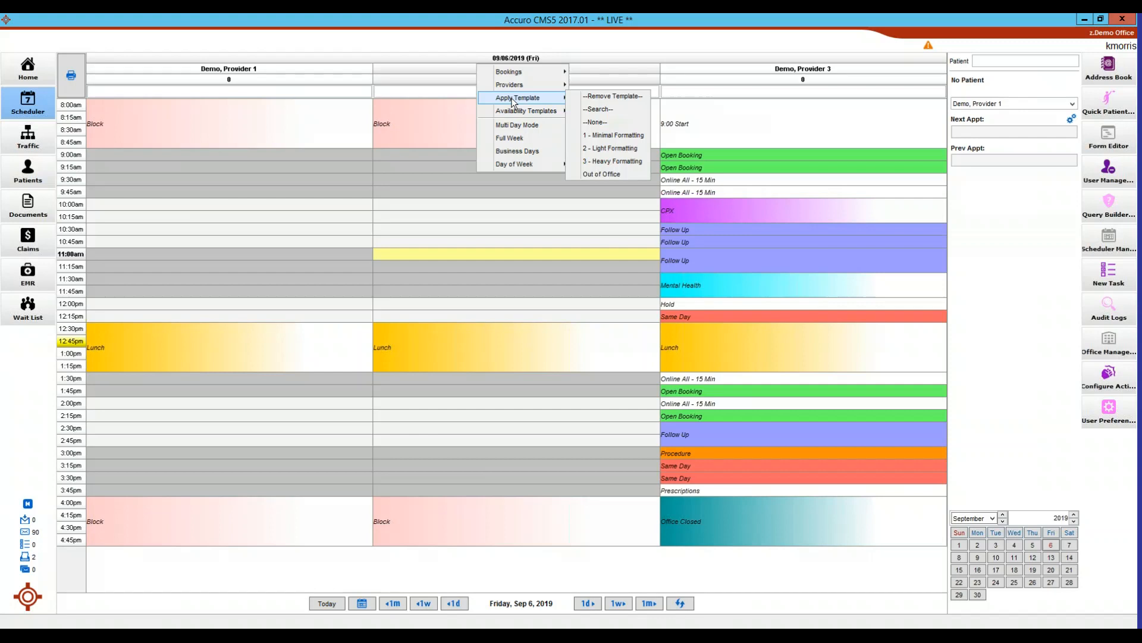
left_click(401, 256)
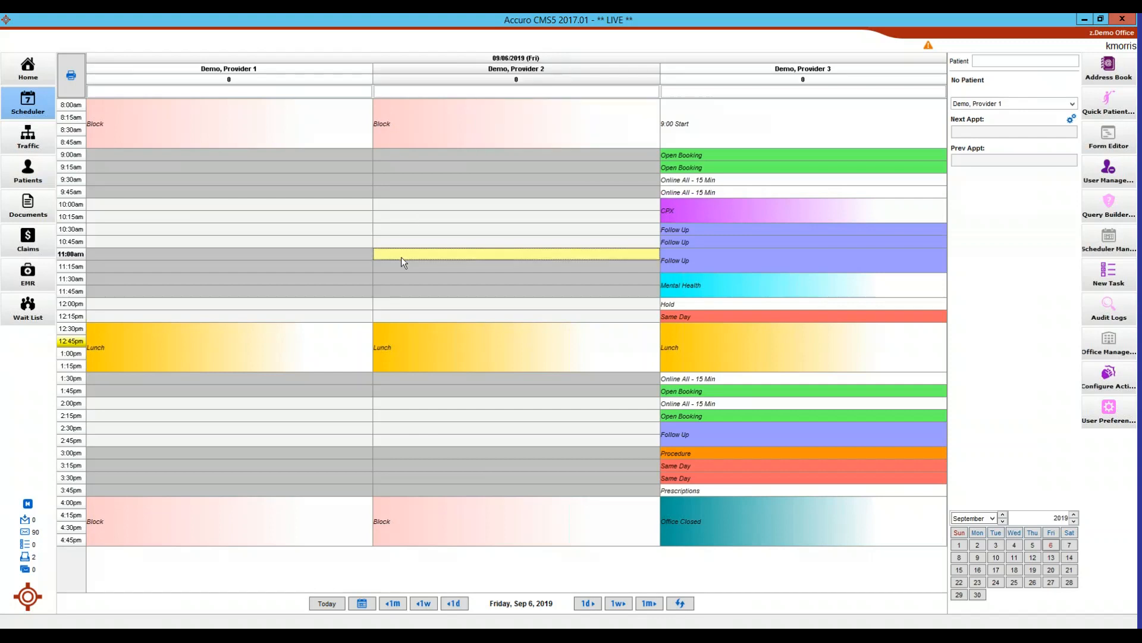
On September 10, 2019, apply the CPX suggestion in Group format to Demo, Provider 1's 10:30am and 10:45am slots.
left_click(998, 558)
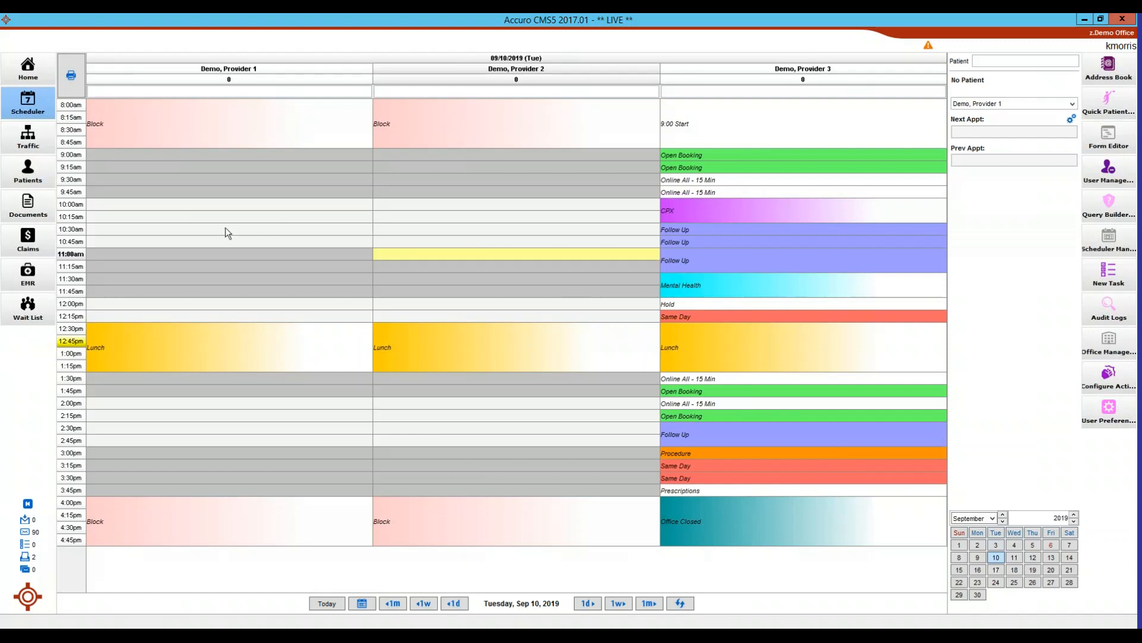
left_click_drag(227, 232, 252, 219)
left_click(705, 209)
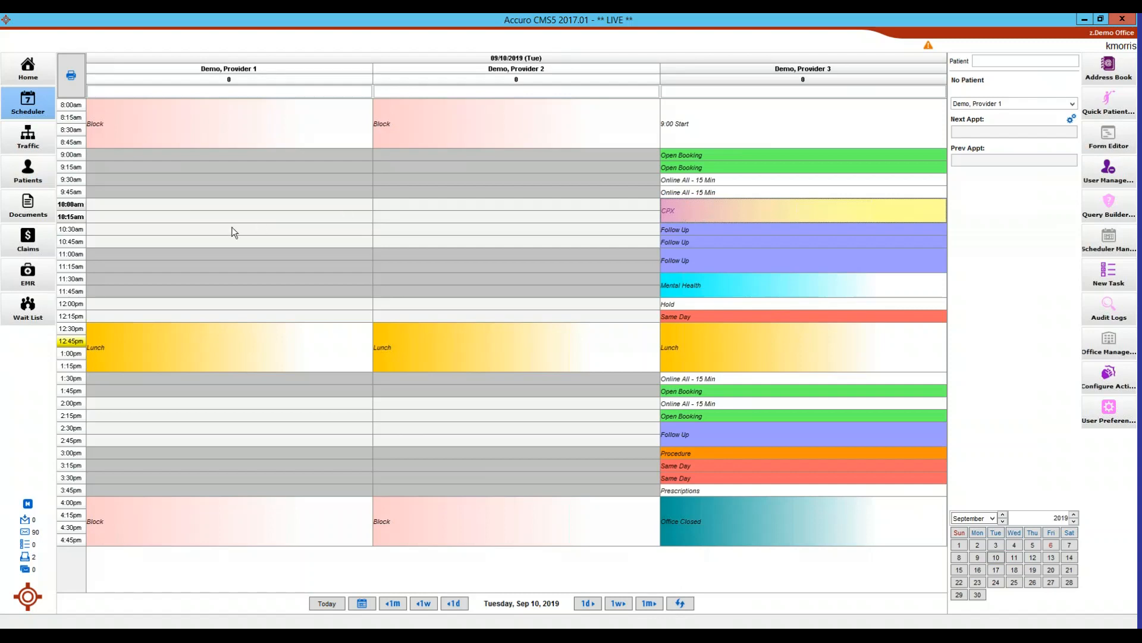
left_click_drag(203, 231, 207, 240)
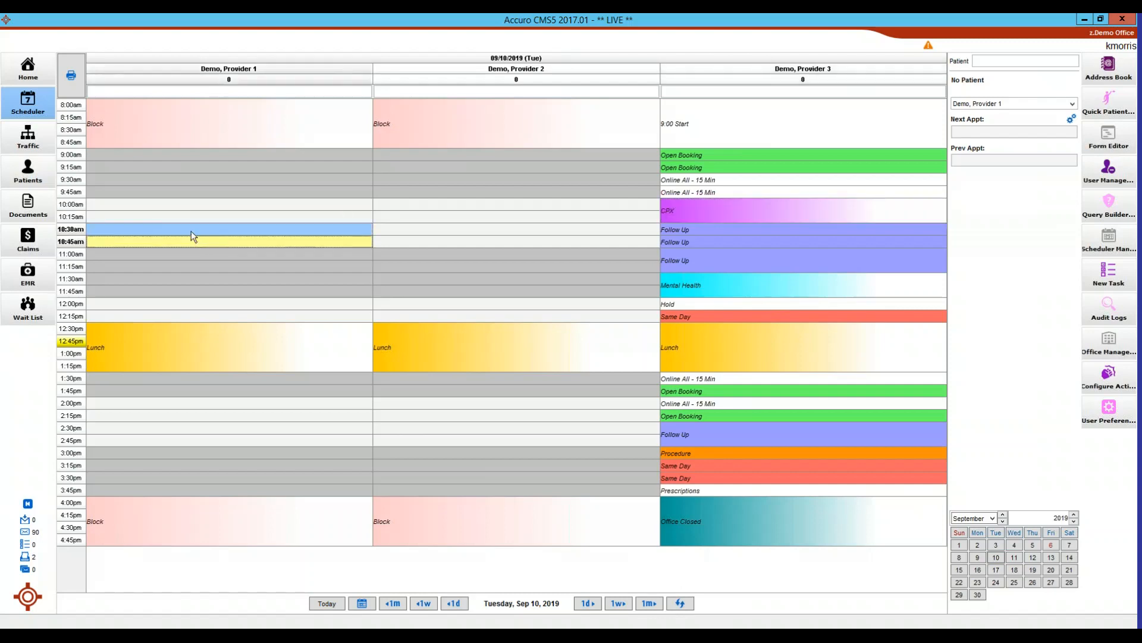
right_click(192, 233)
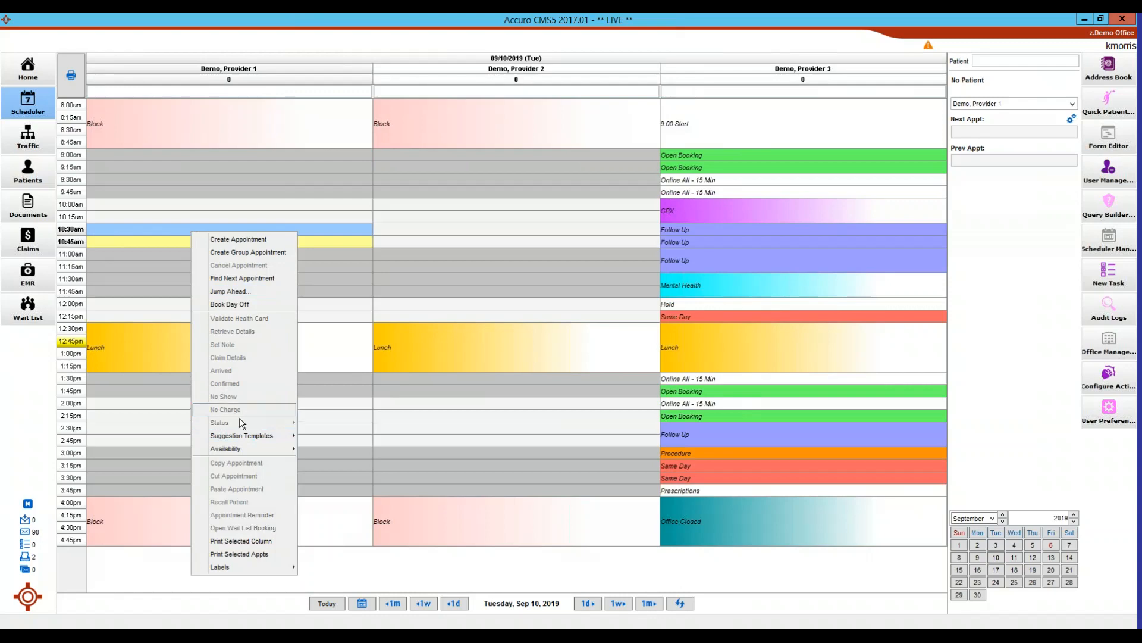
mouse_move(240, 435)
left_click(392, 352)
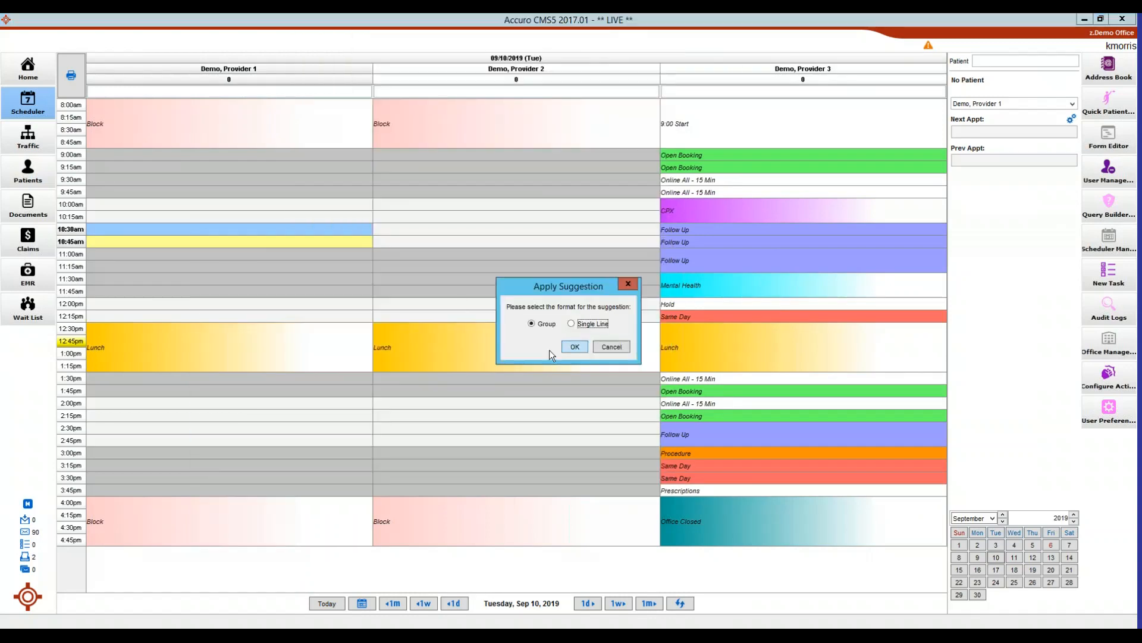
left_click(575, 347)
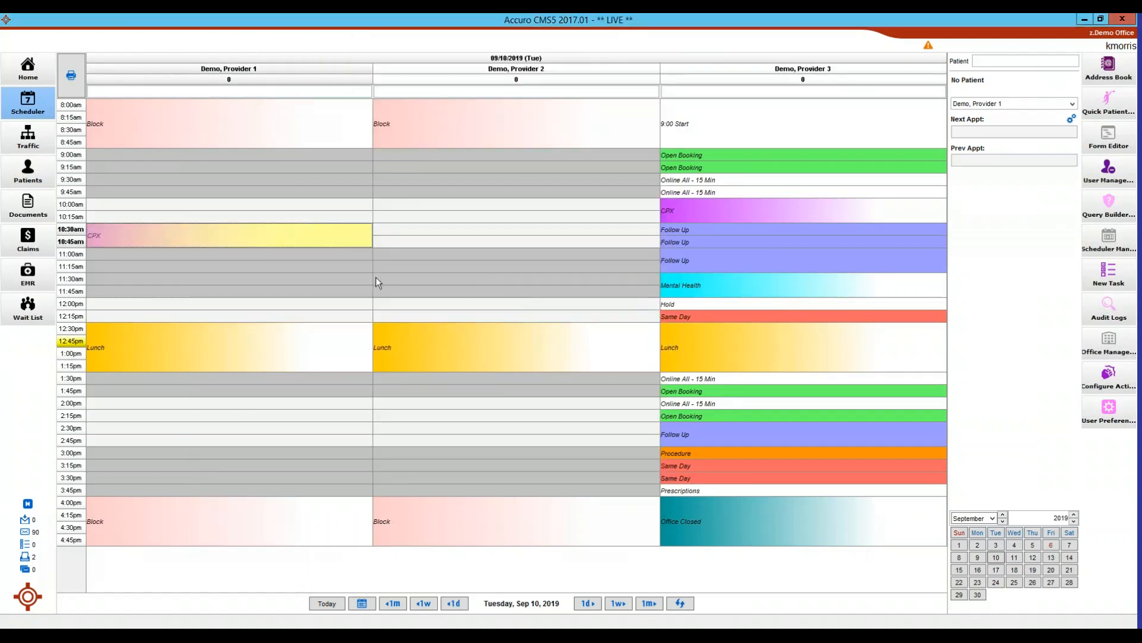